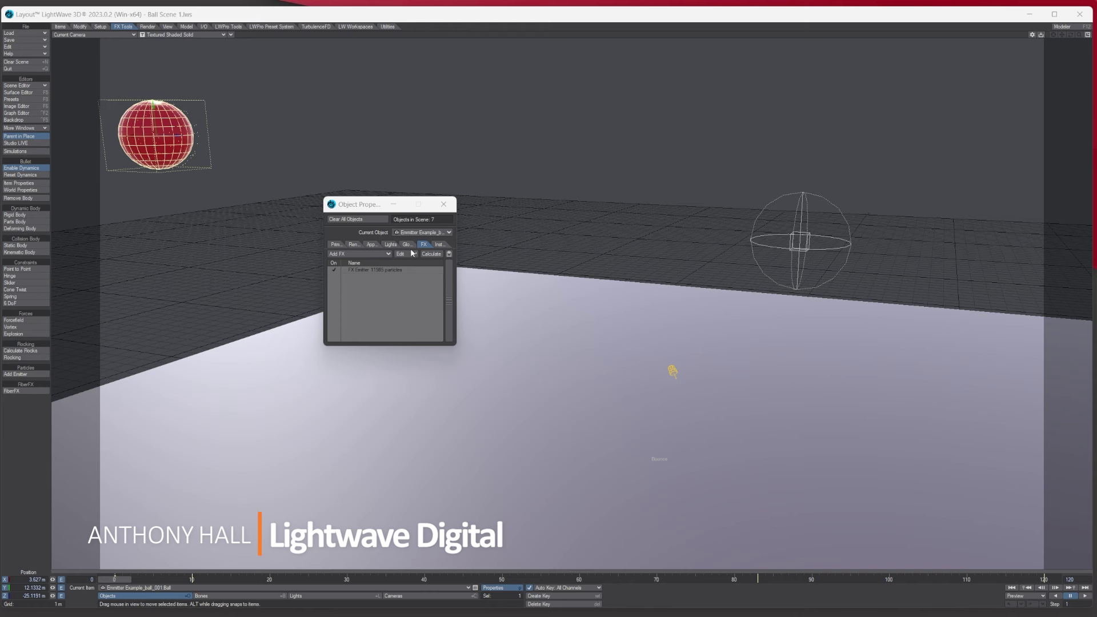
# Review the ball's FX Emitter settings, covering its rotation, interaction, file and EditFX options.
pyautogui.click(388, 269)
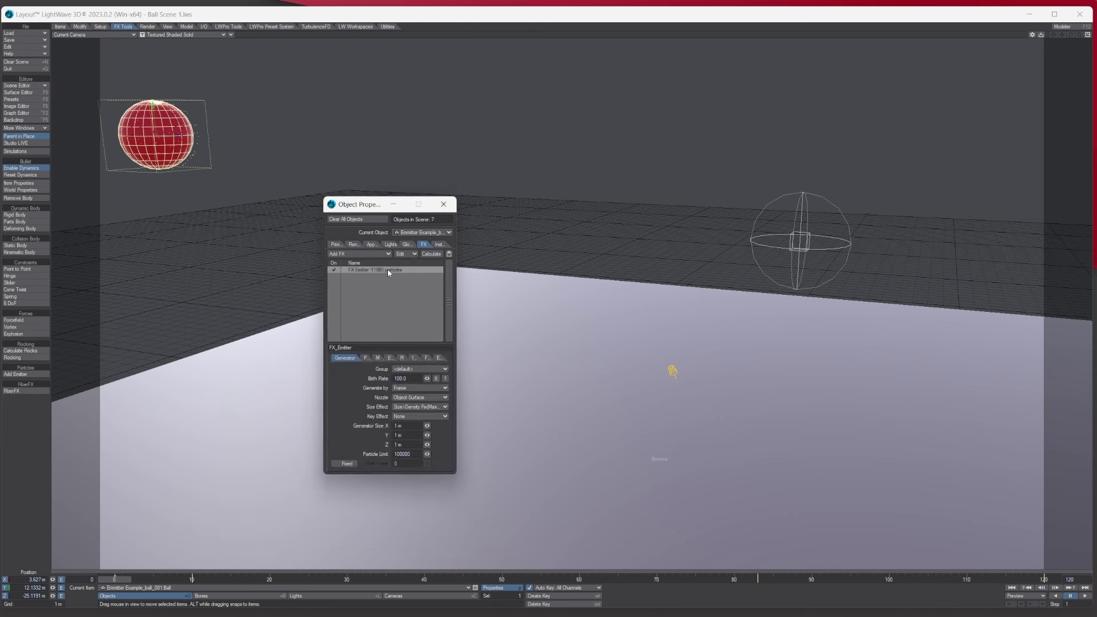
pyautogui.click(401, 358)
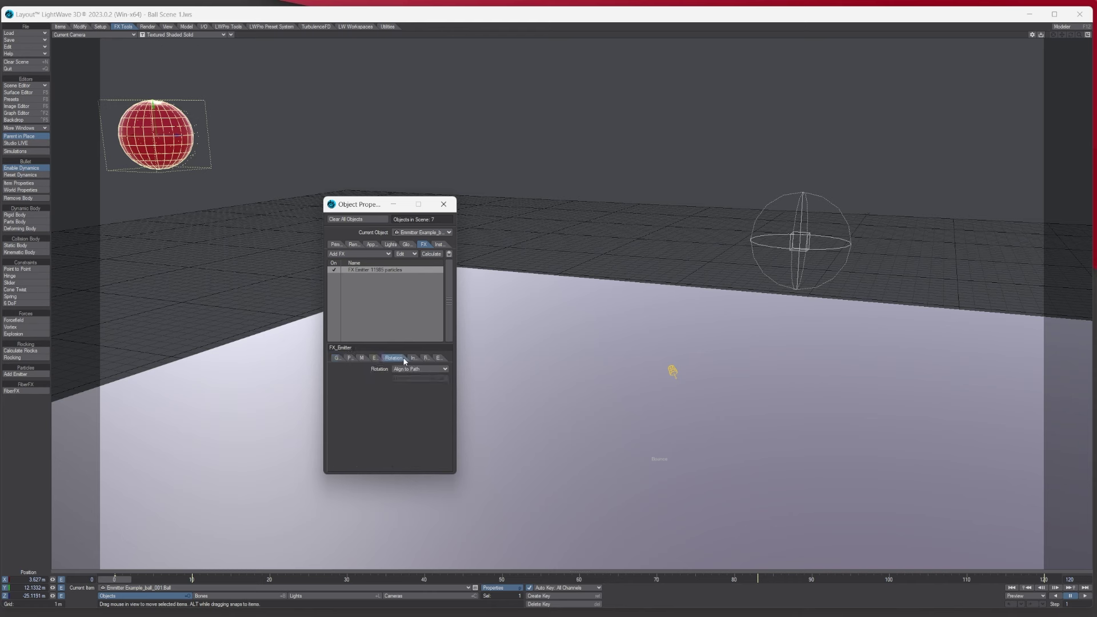
pyautogui.click(415, 358)
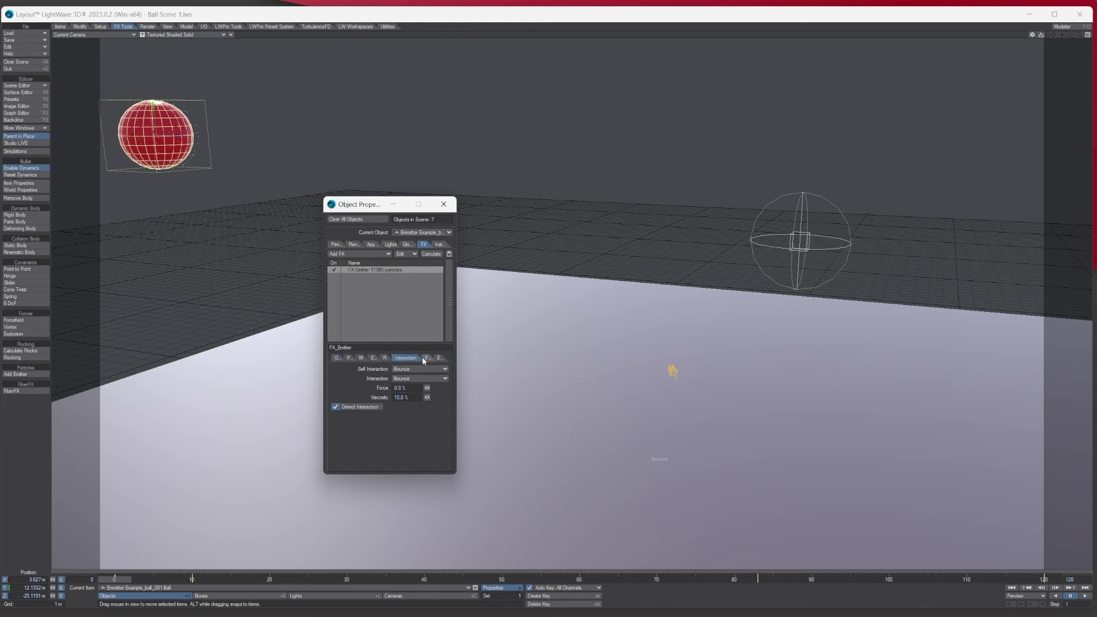
pyautogui.click(426, 358)
pyautogui.click(437, 359)
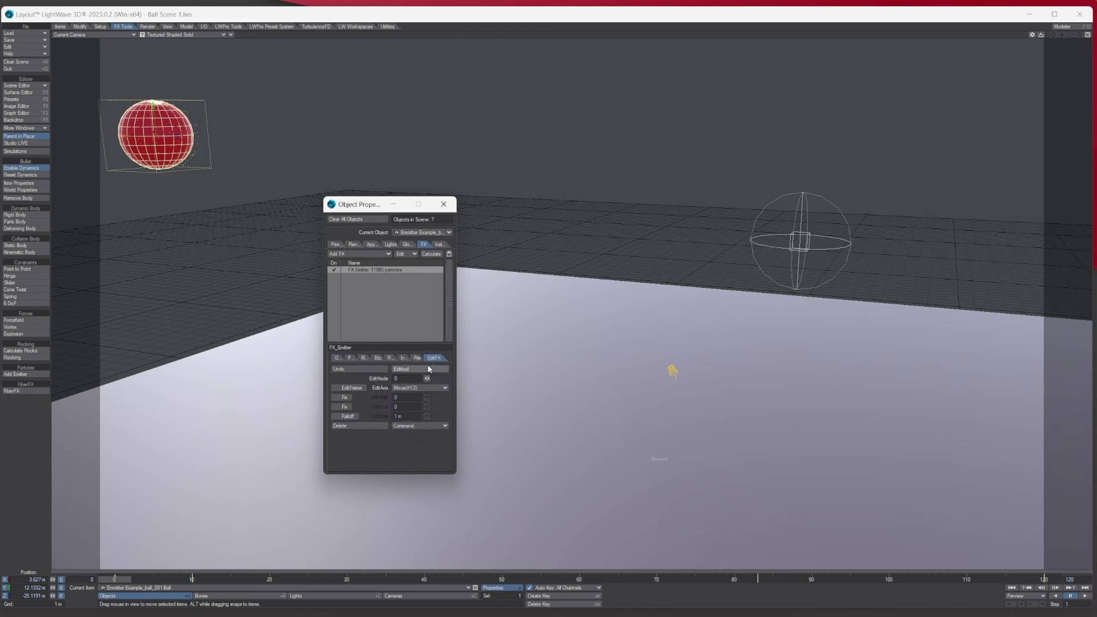
pyautogui.click(393, 358)
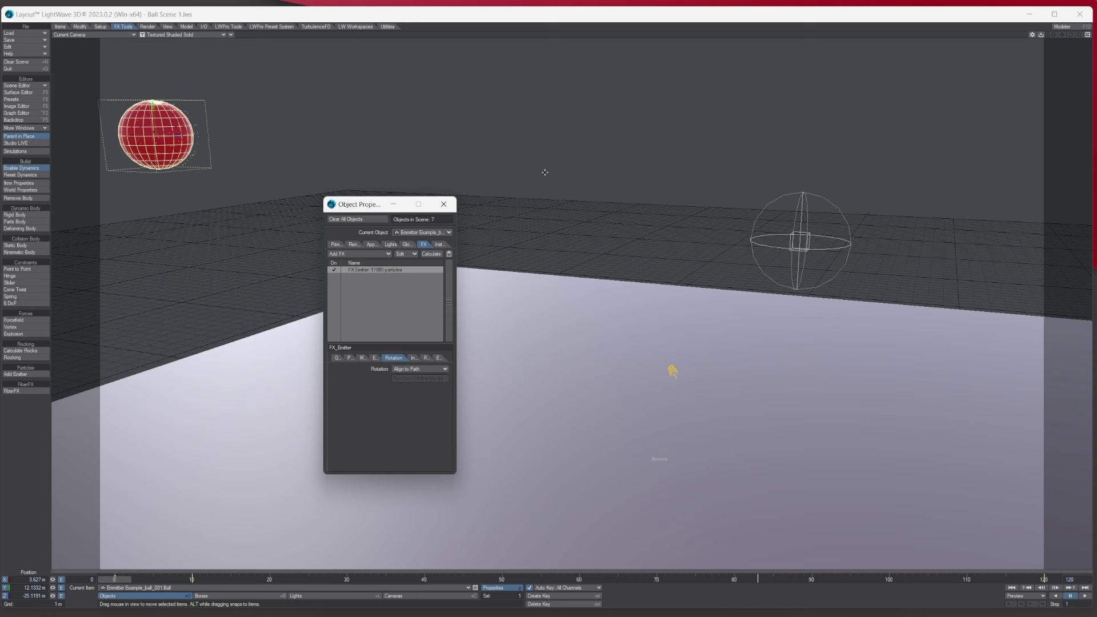
pyautogui.moveTo(369, 204); pyautogui.dragTo(304, 145)
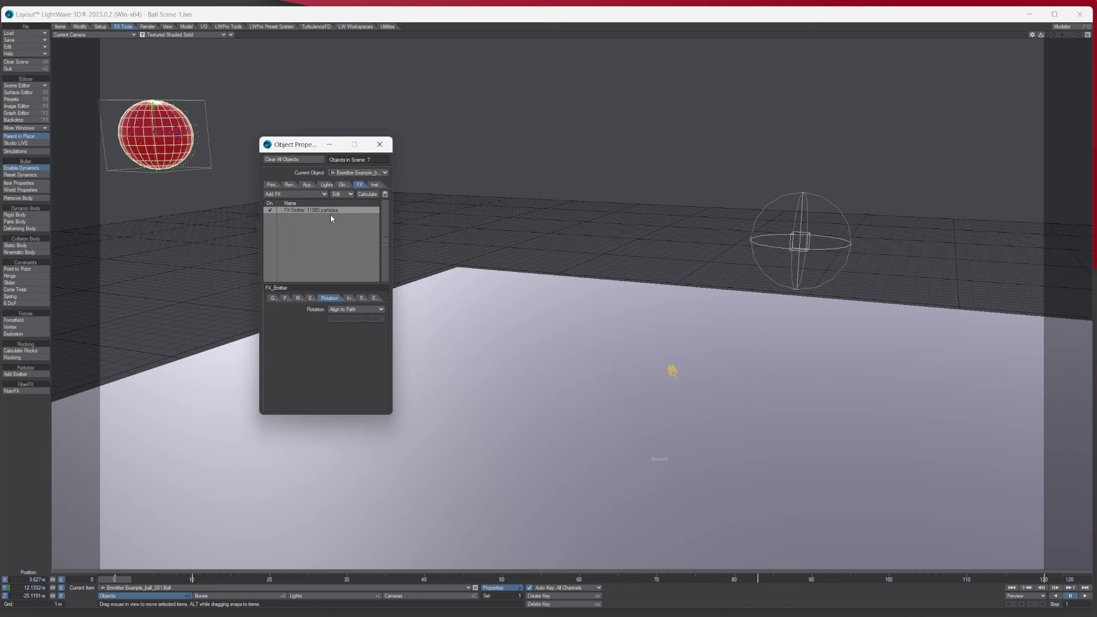
pyautogui.click(361, 297)
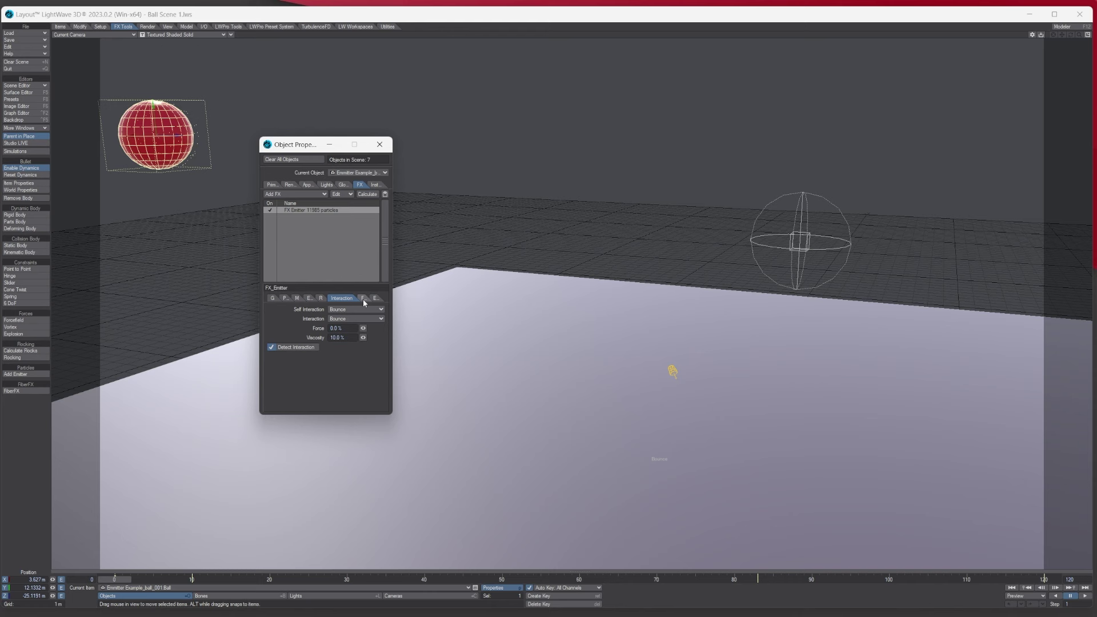
pyautogui.click(330, 298)
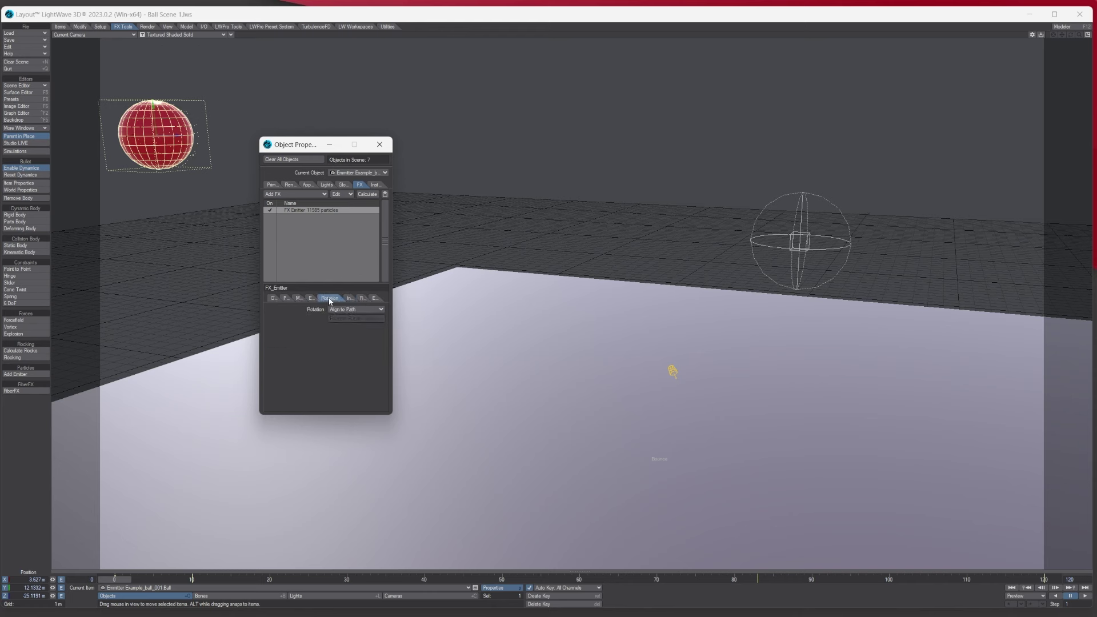
# Play the ball's particle animation with the Object Properties window out of the way, and return to frame 0.
pyautogui.moveTo(300, 144); pyautogui.dragTo(162, 190)
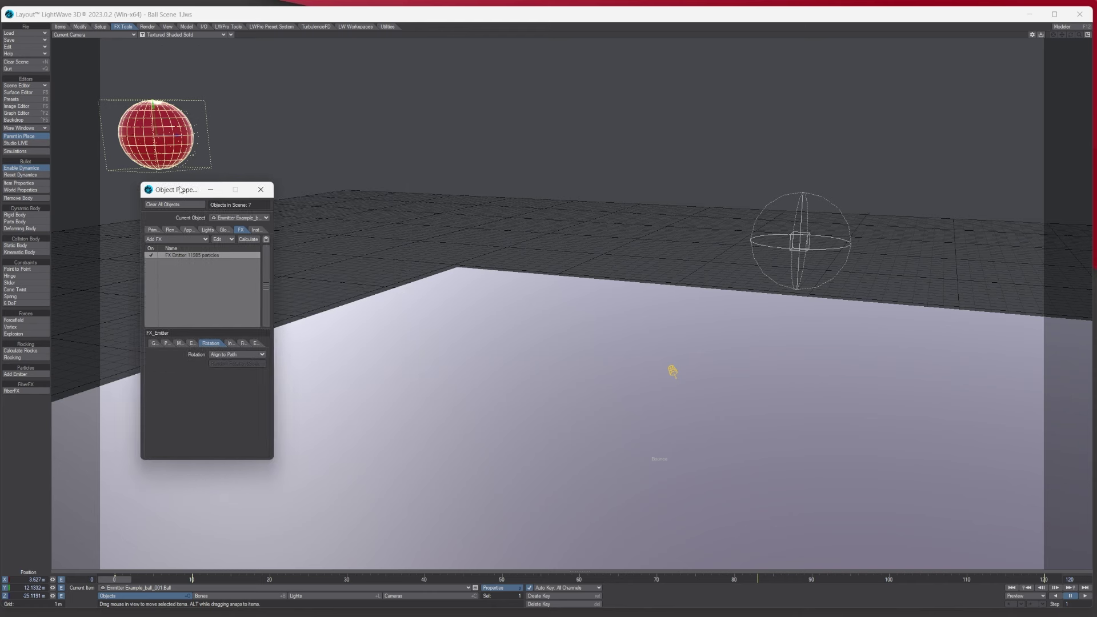
pyautogui.click(1071, 596)
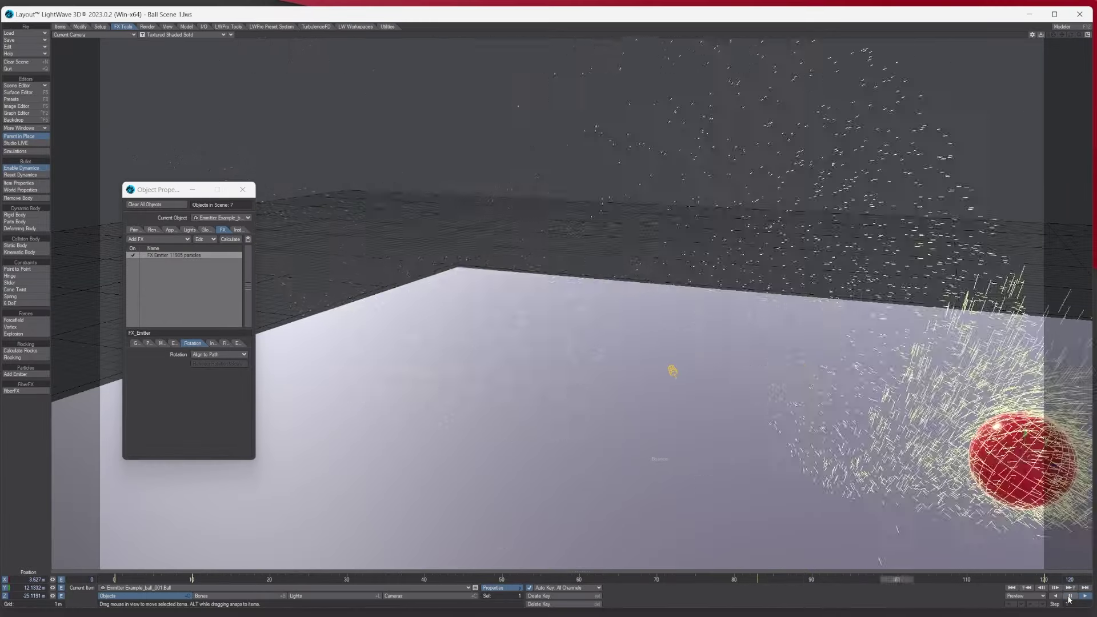
pyautogui.click(1070, 597)
pyautogui.moveTo(320, 582); pyautogui.dragTo(114, 580)
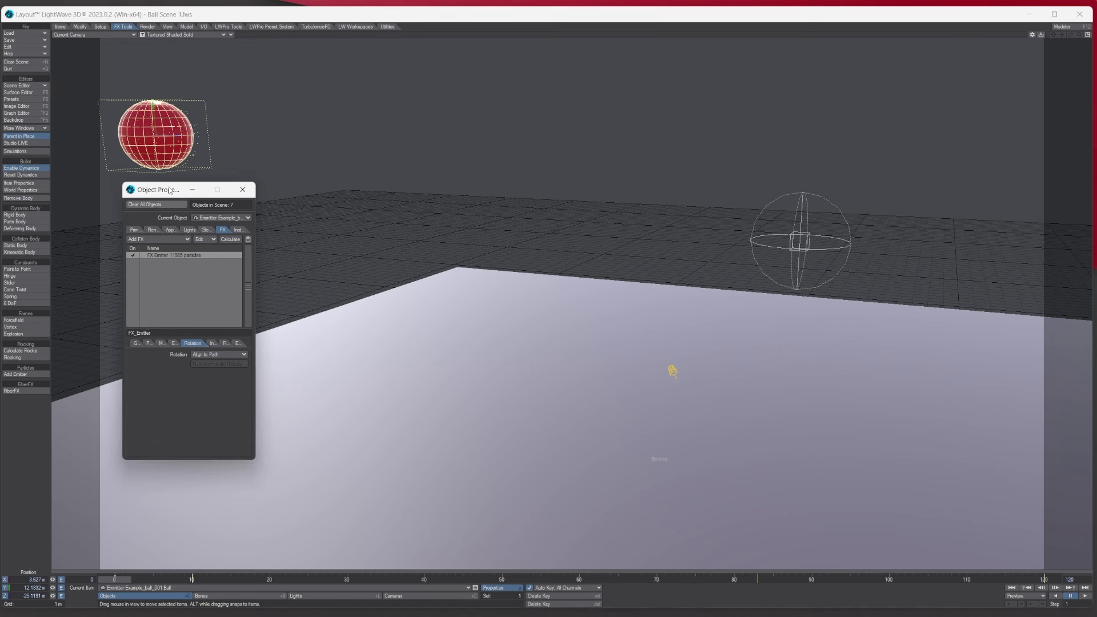
# Set the FX Emitter's particle rotation mode to Align to Path.
pyautogui.moveTo(169, 190); pyautogui.dragTo(434, 219)
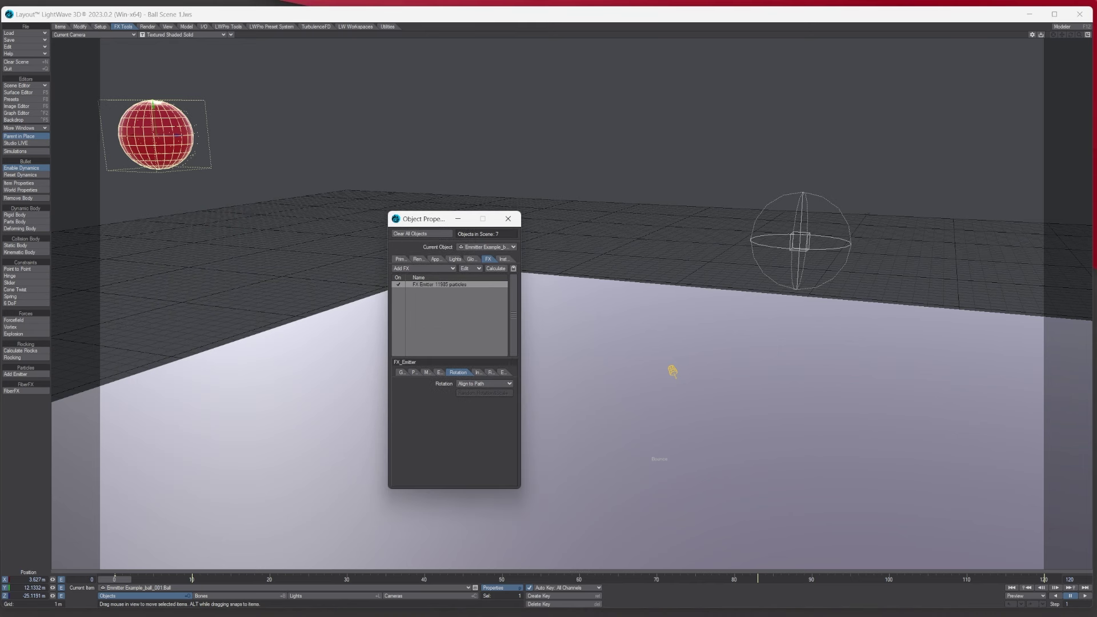
pyautogui.click(482, 383)
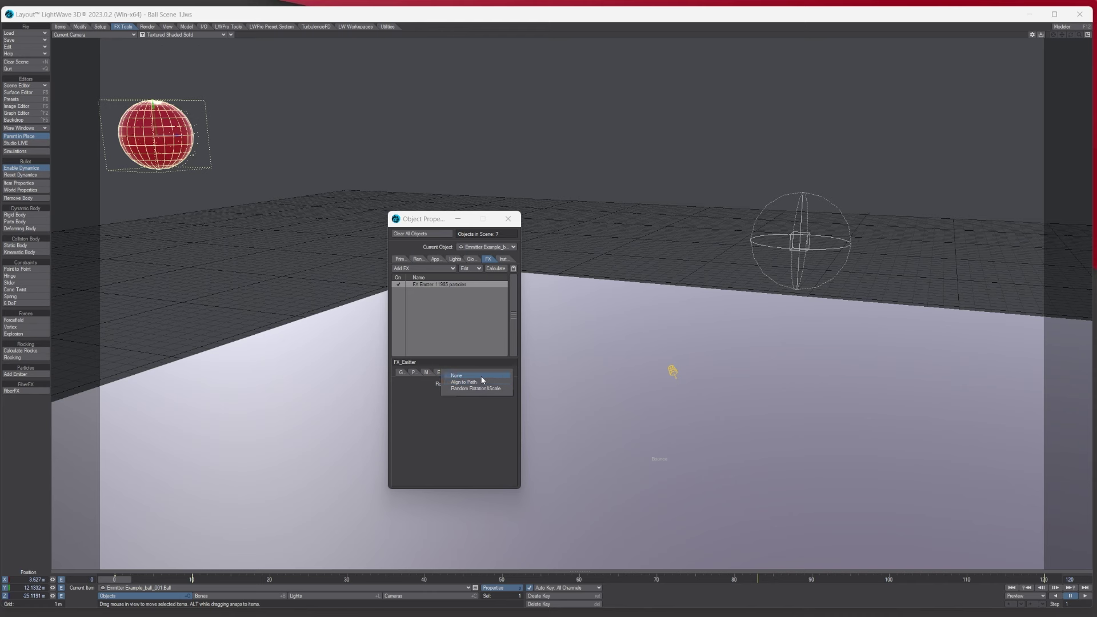
pyautogui.click(468, 382)
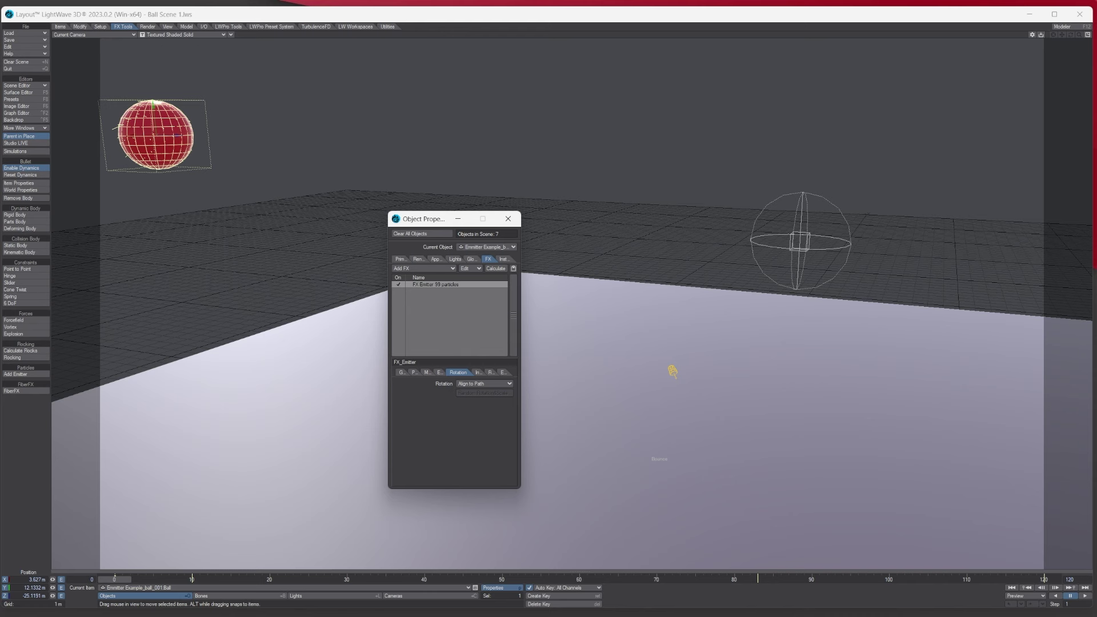
# Try the emitter's Random Rotation&Scale mode, inspect its rotation, scale and spin options, and restore Align to Path.
pyautogui.click(480, 384)
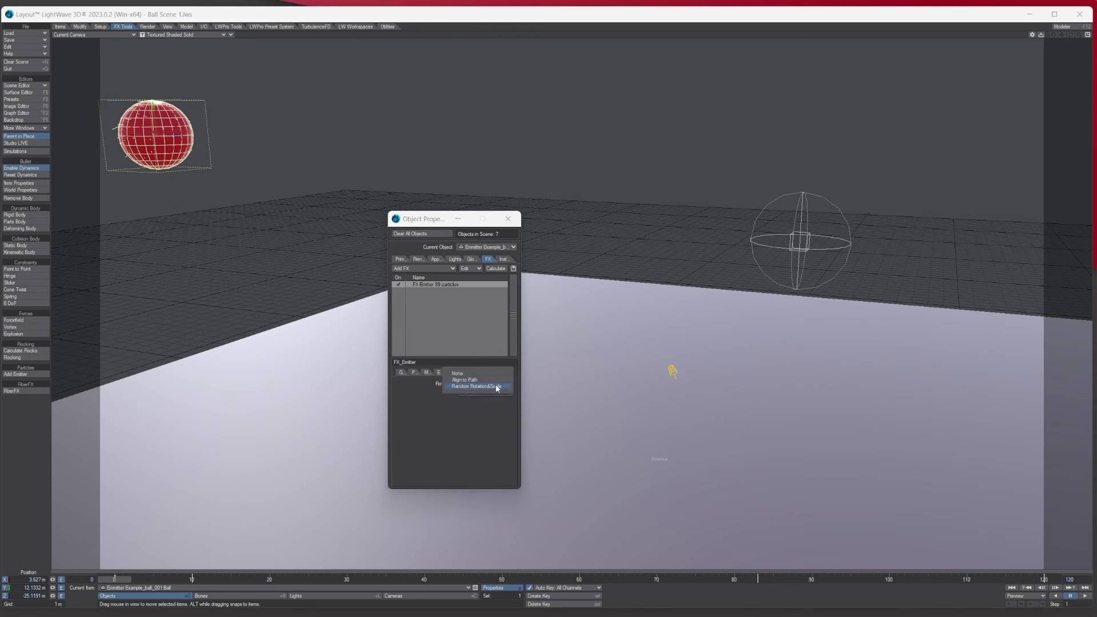
pyautogui.click(479, 387)
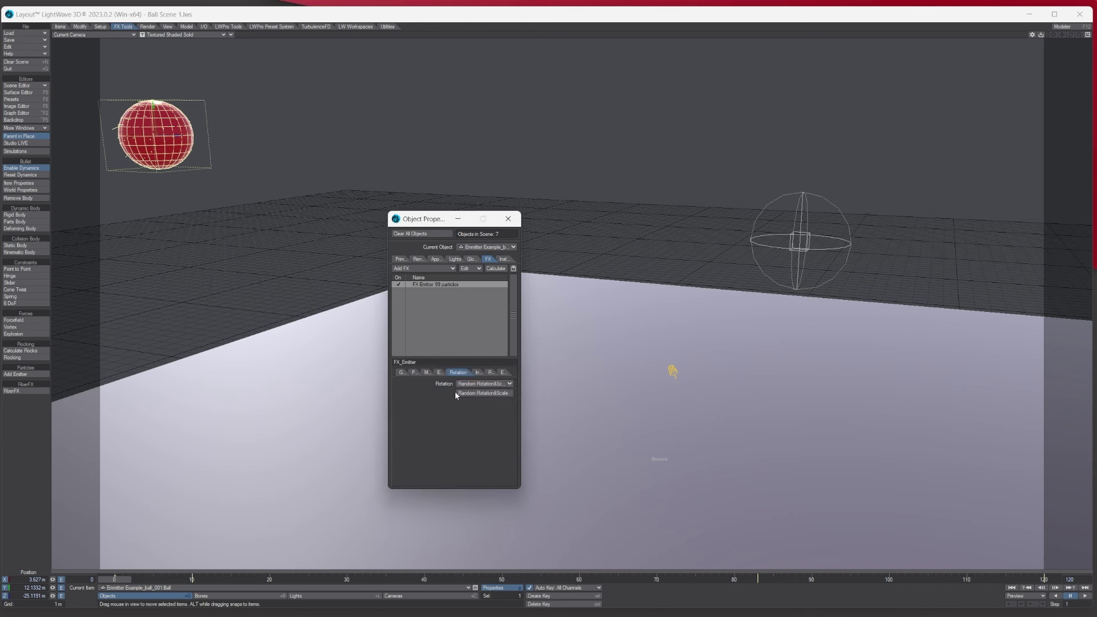
pyautogui.click(488, 393)
pyautogui.moveTo(329, 69); pyautogui.dragTo(467, 112)
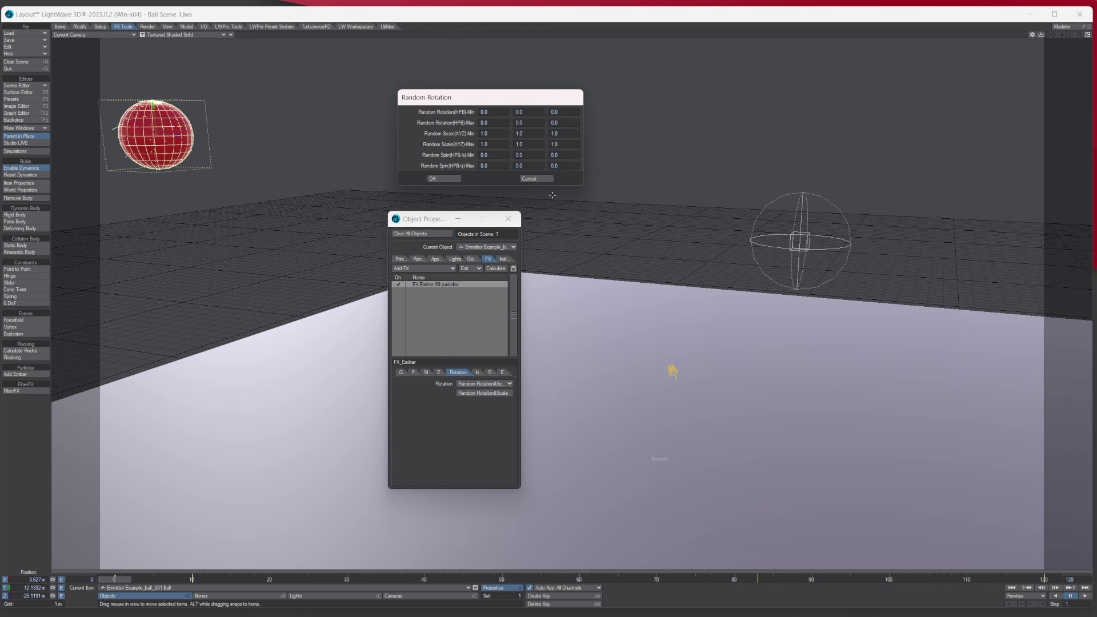
pyautogui.click(537, 179)
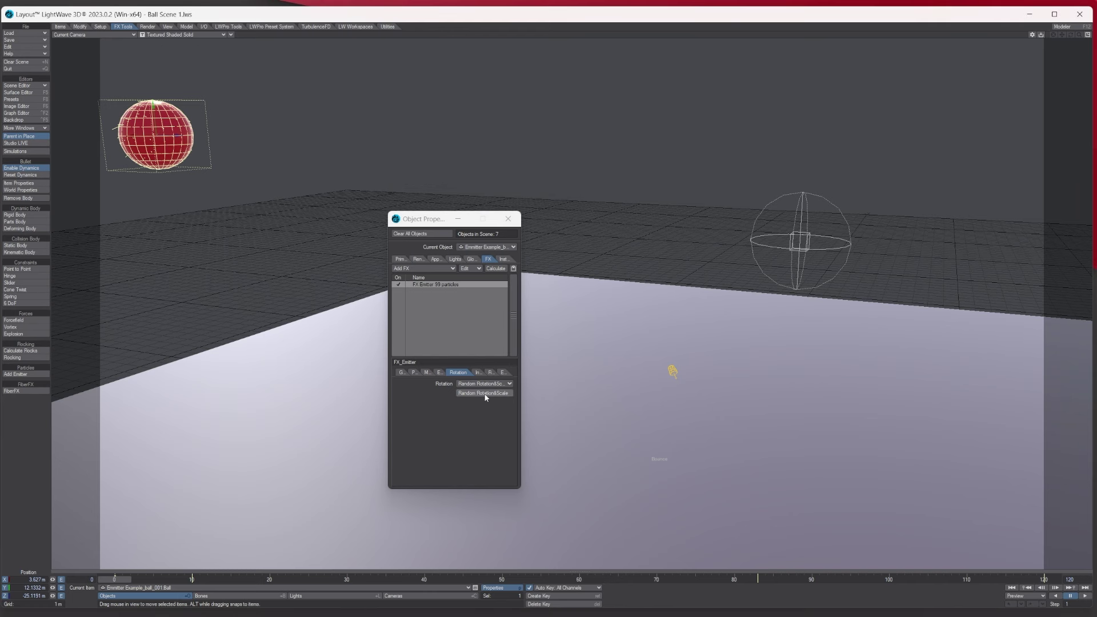
pyautogui.click(485, 394)
pyautogui.click(537, 179)
pyautogui.click(496, 384)
pyautogui.click(495, 371)
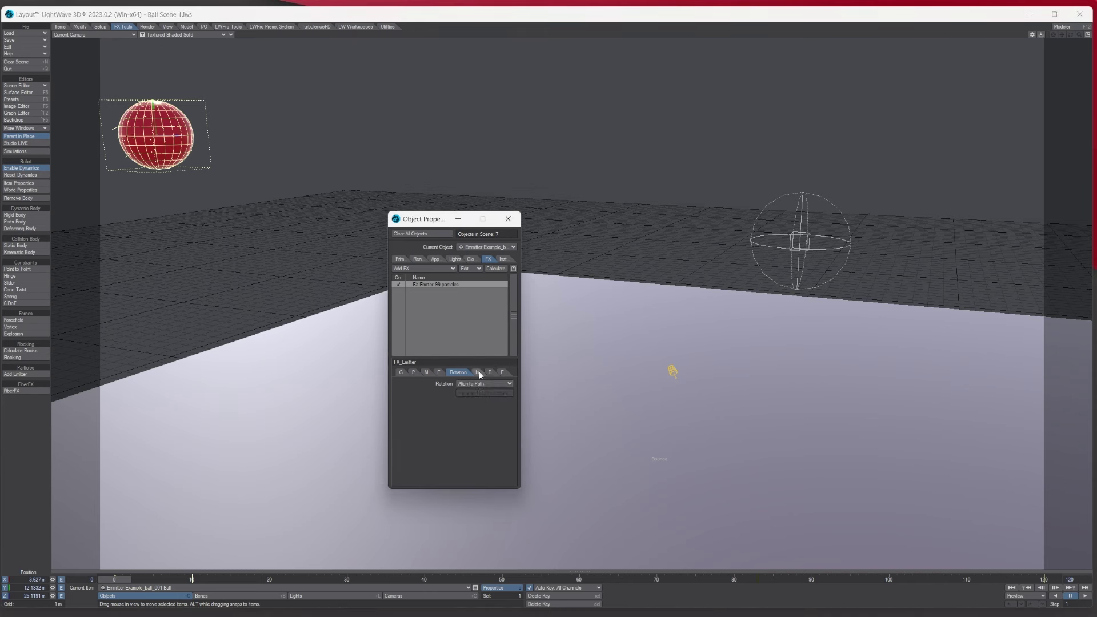
# Show the emitter's interaction settings and play the particle animation partway.
pyautogui.click(479, 373)
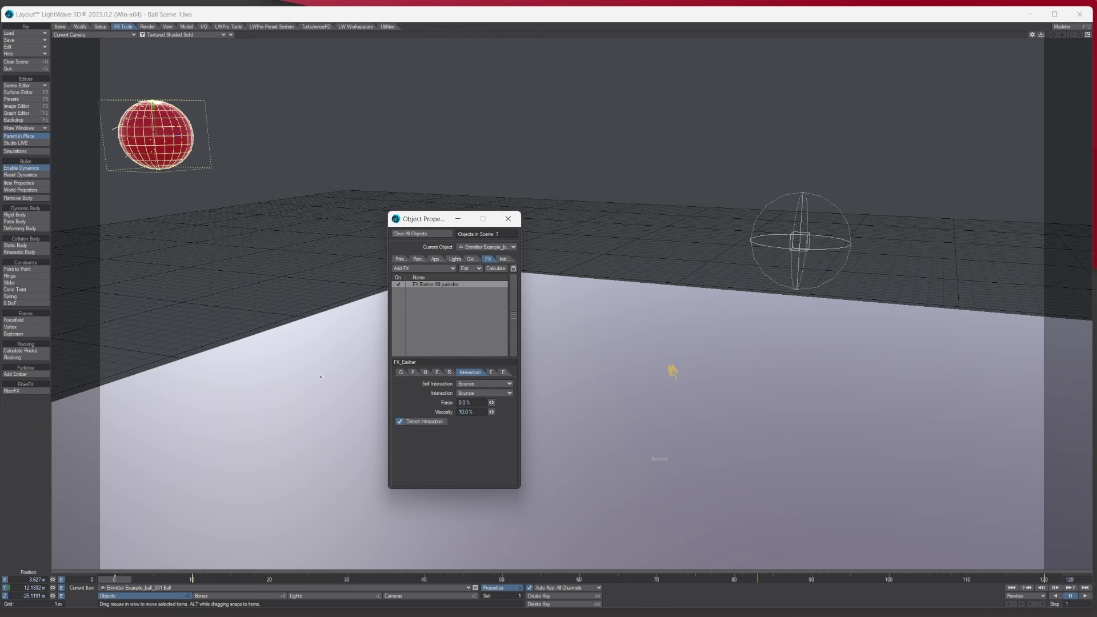
pyautogui.click(1086, 596)
pyautogui.moveTo(427, 221); pyautogui.dragTo(158, 218)
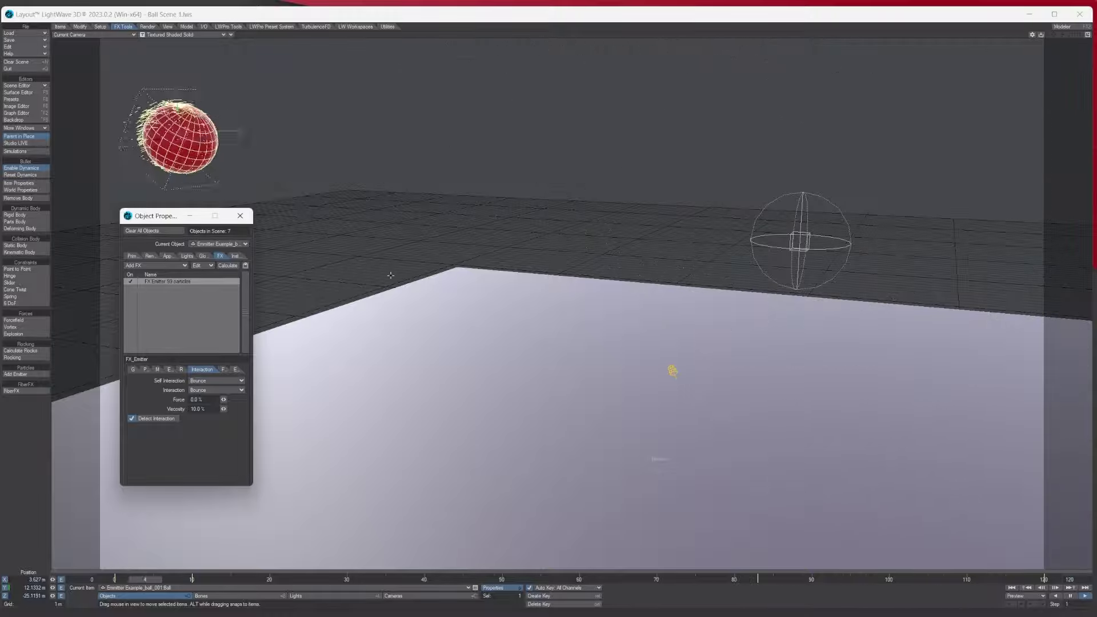
pyautogui.press('space')
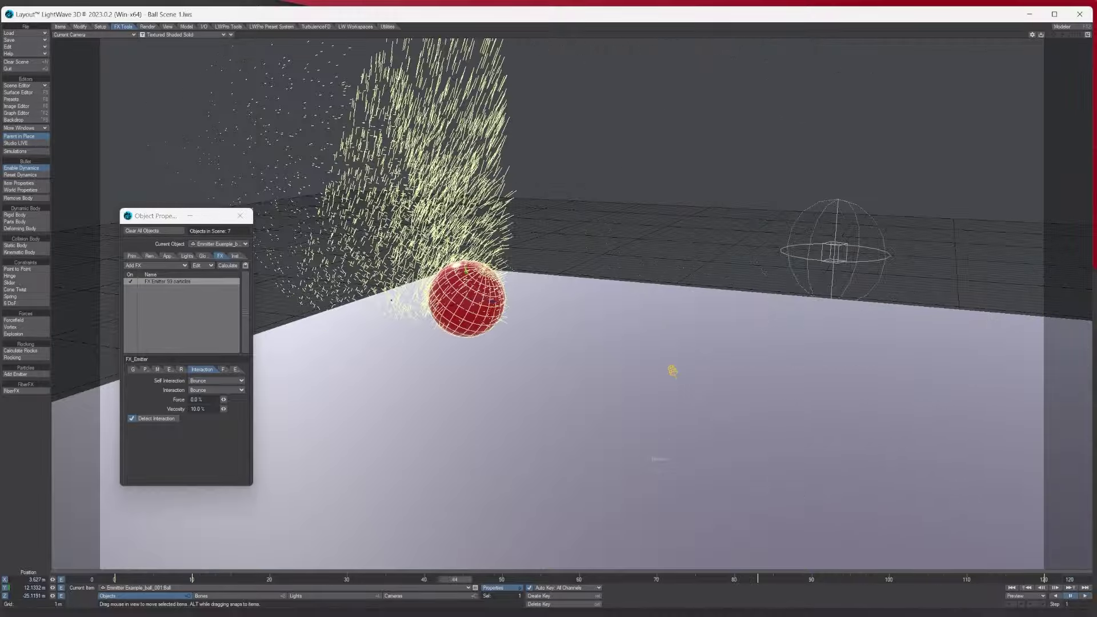
# Recalculate the emitter's particle simulation, play it back and return to the first frame.
pyautogui.click(227, 266)
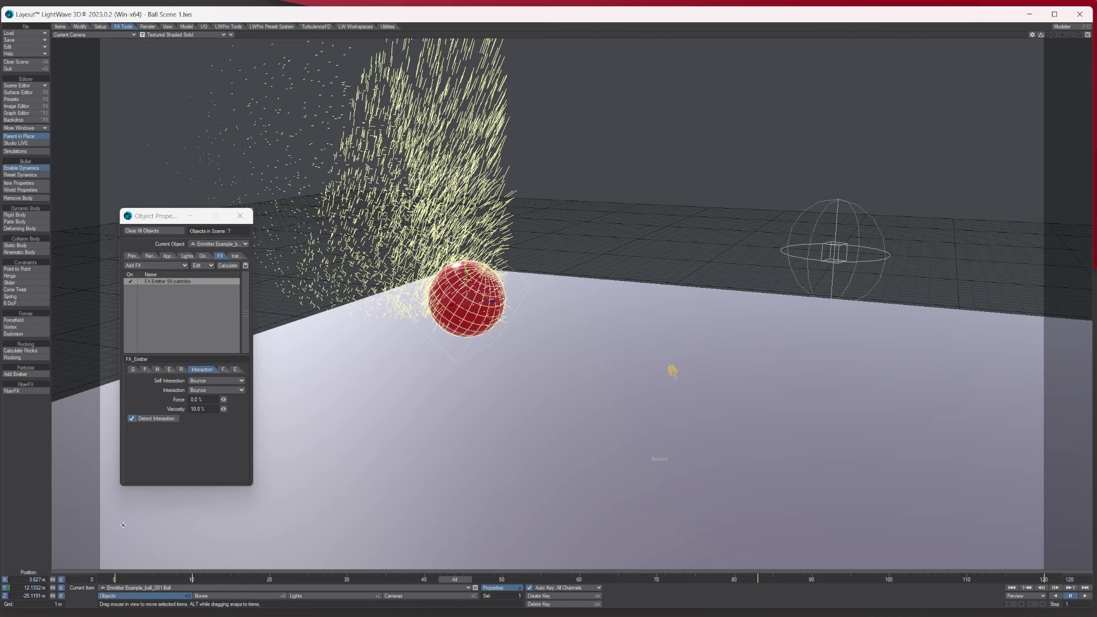
pyautogui.click(226, 265)
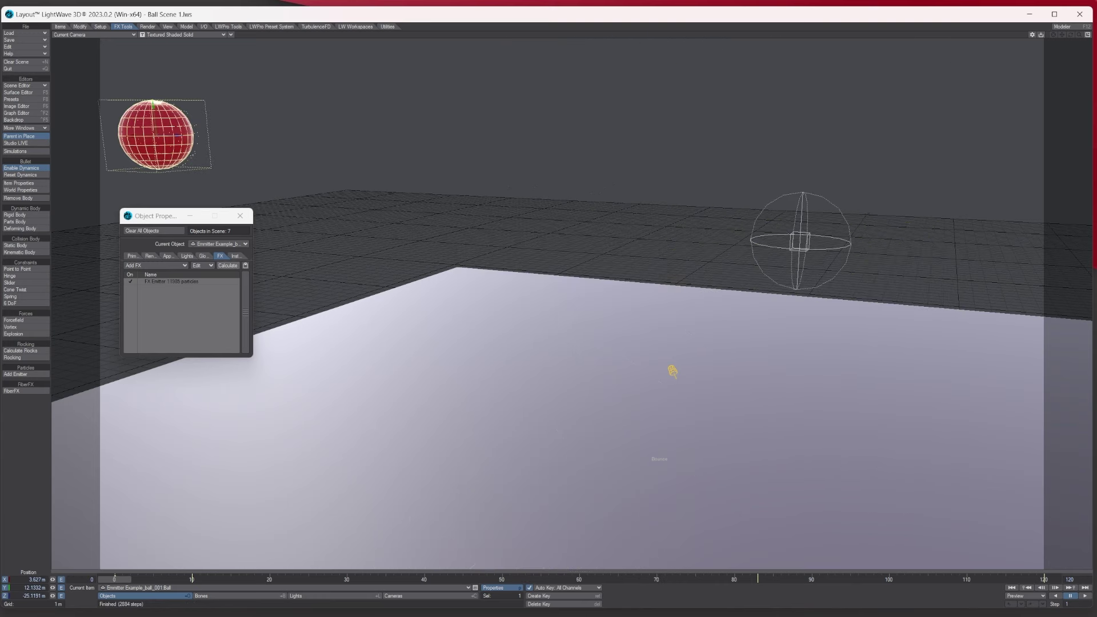
pyautogui.click(1084, 596)
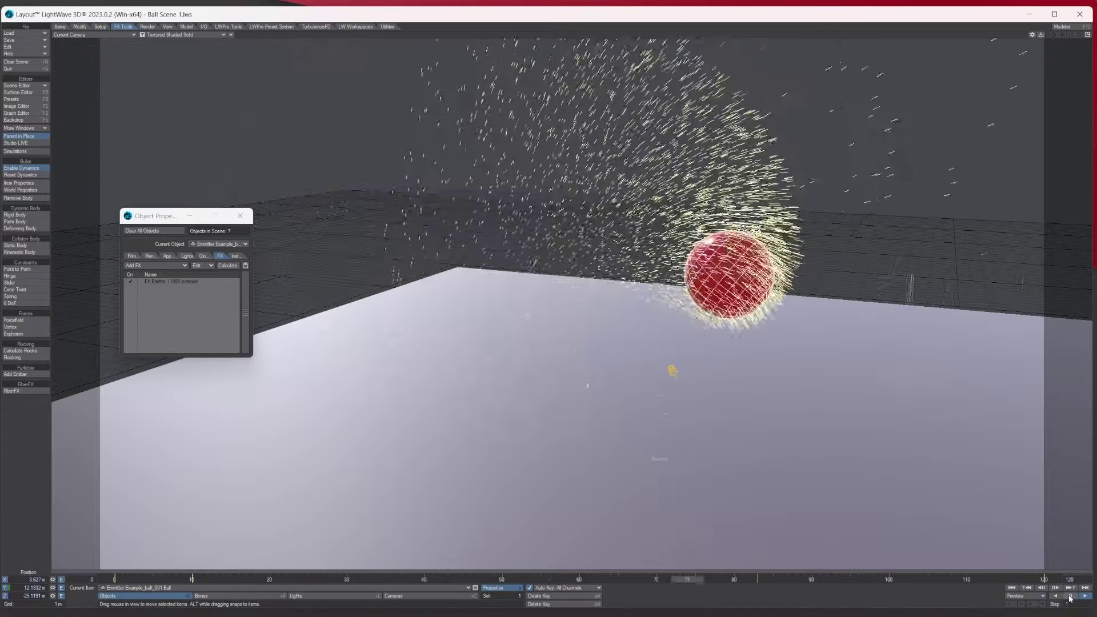
pyautogui.click(1071, 596)
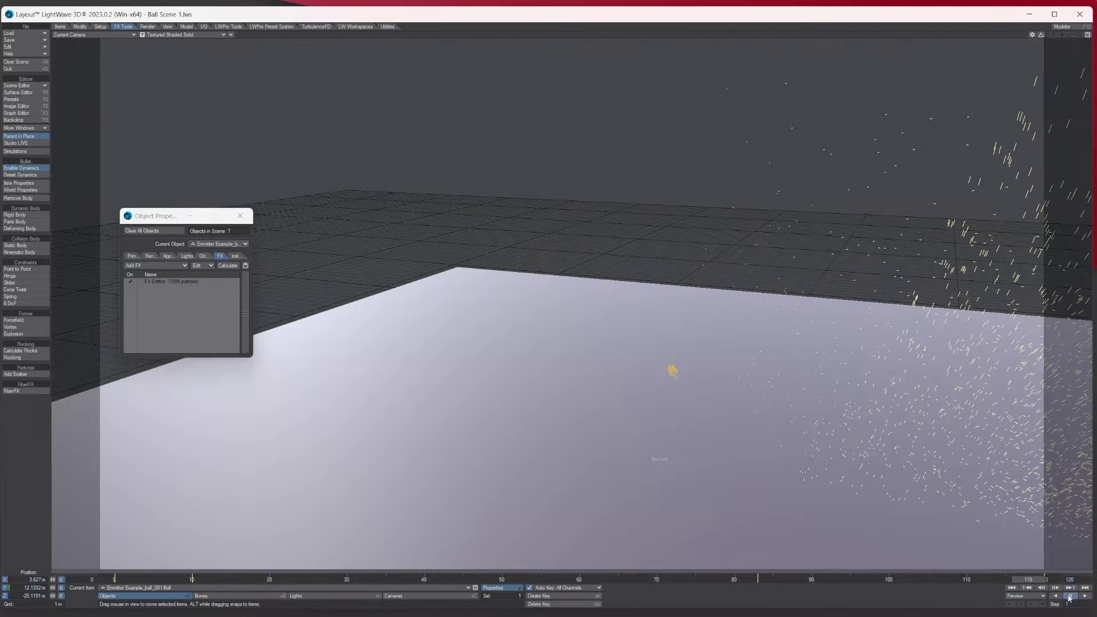
pyautogui.click(1011, 587)
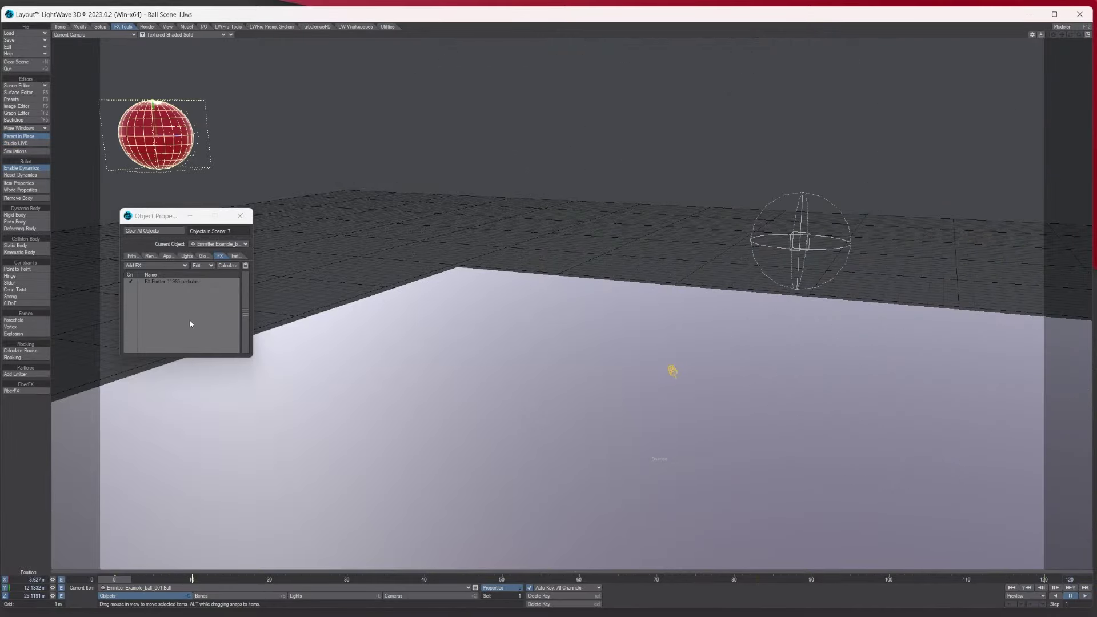
# Review the FX Emitter's self interaction modes and its options for loading and saving particle motion.
pyautogui.click(173, 282)
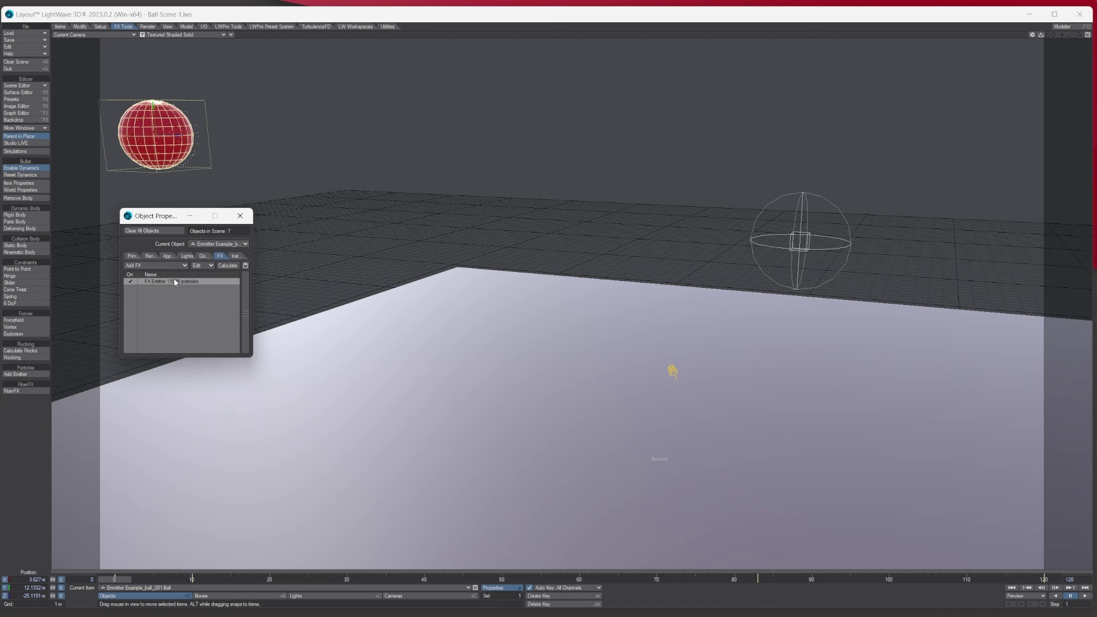
pyautogui.doubleClick(176, 281)
pyautogui.click(202, 370)
pyautogui.click(209, 371)
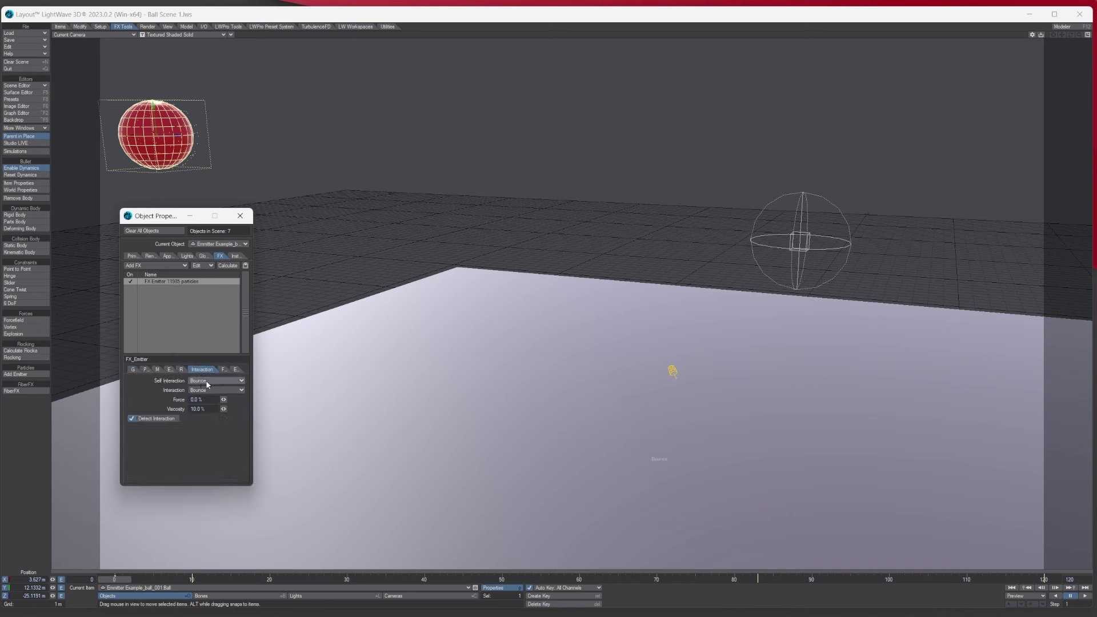
pyautogui.click(207, 381)
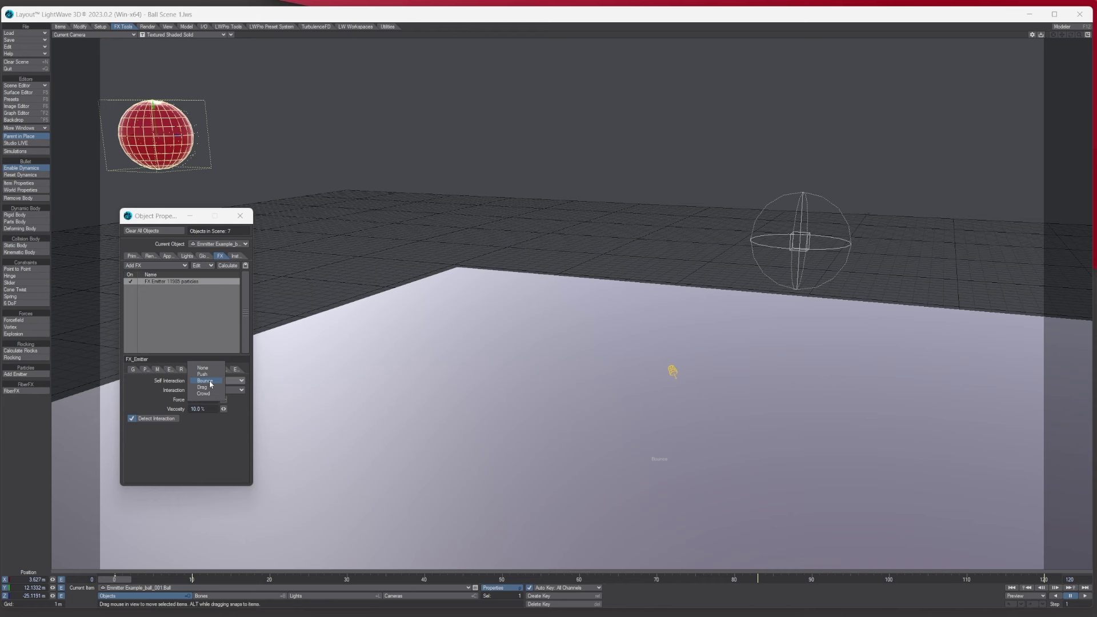
pyautogui.click(160, 384)
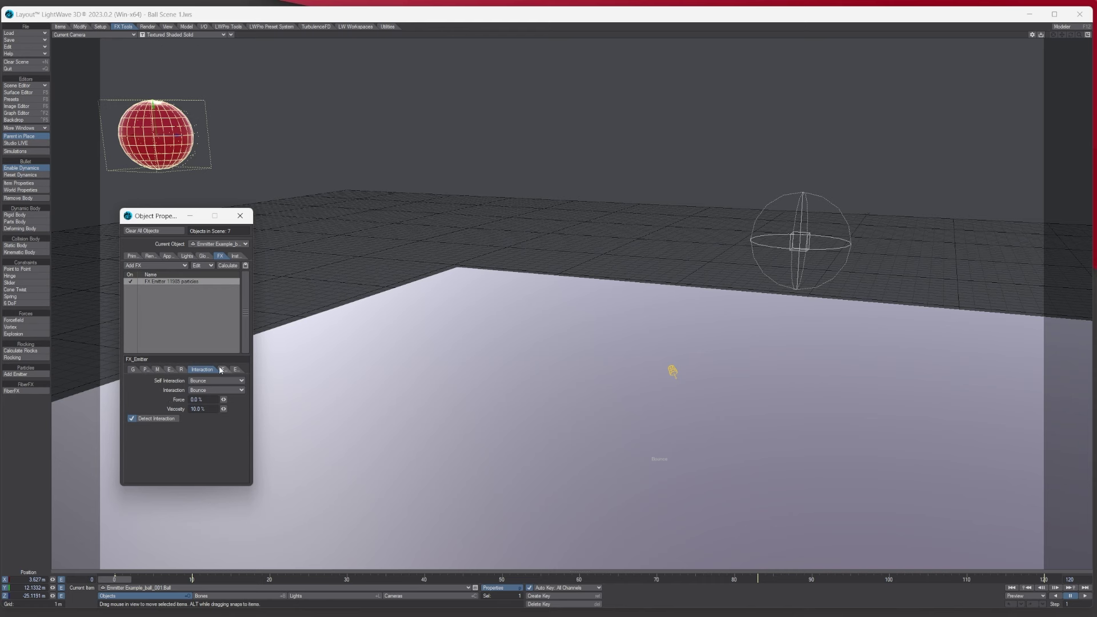
pyautogui.click(198, 382)
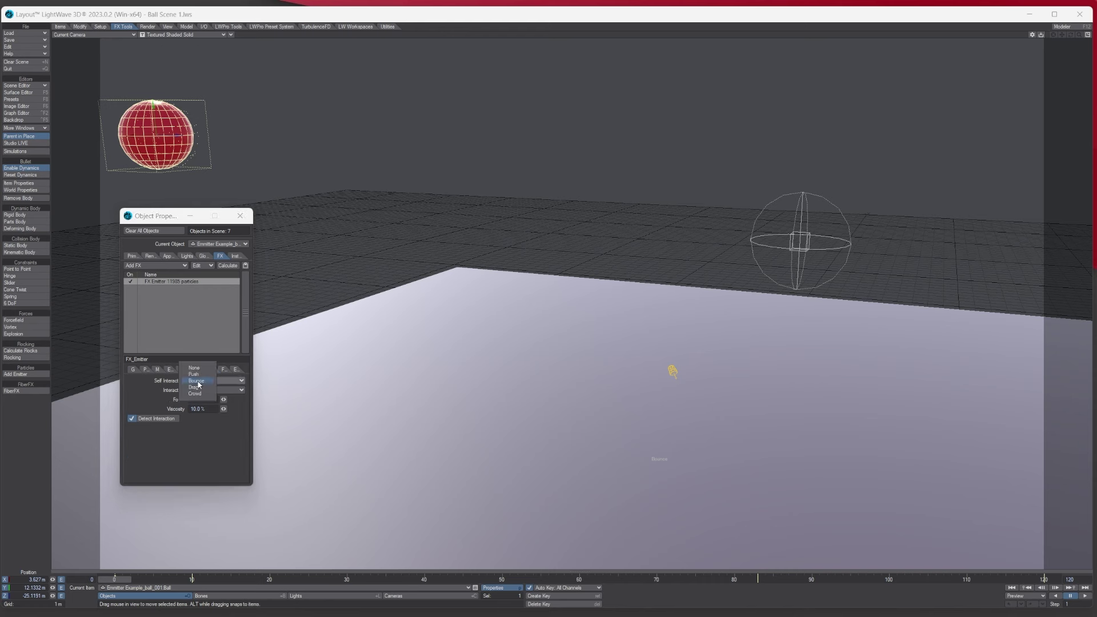
pyautogui.click(126, 384)
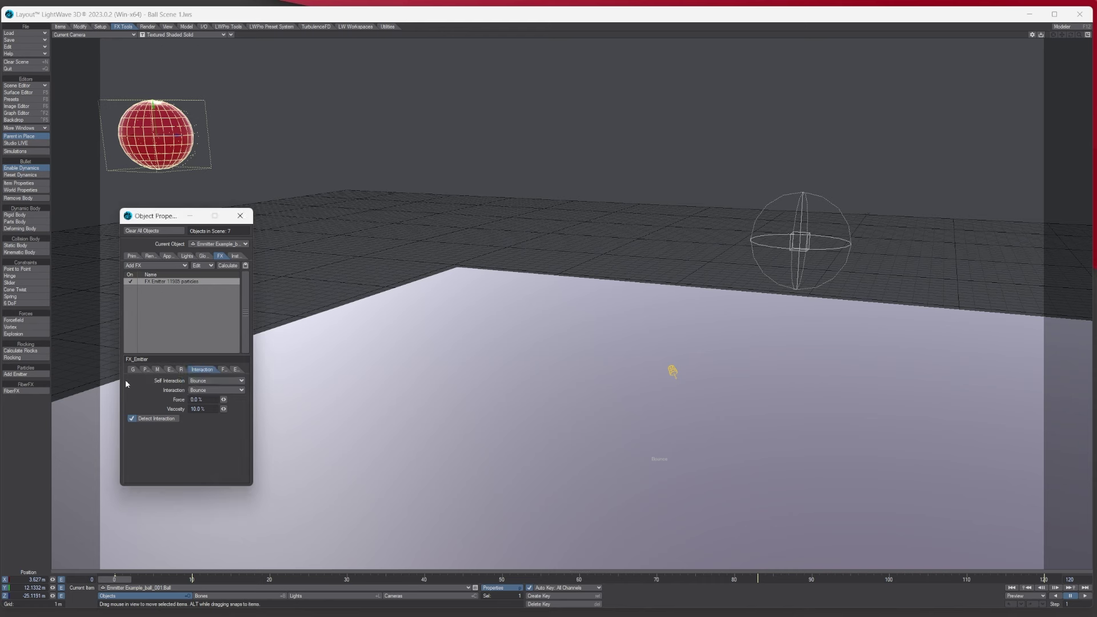
pyautogui.click(223, 370)
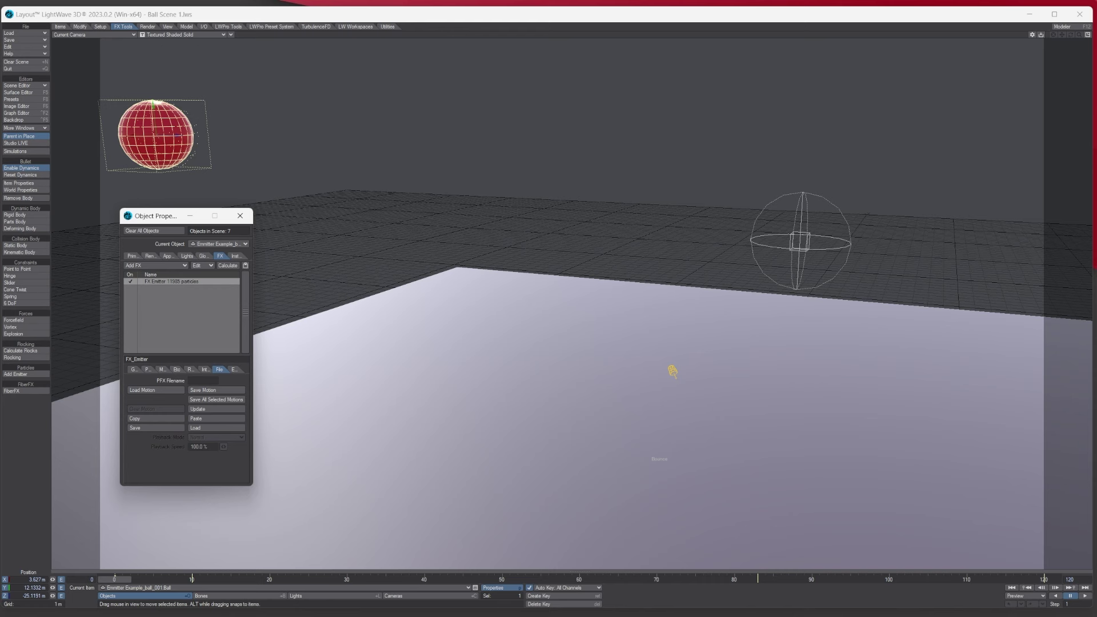
pyautogui.click(170, 391)
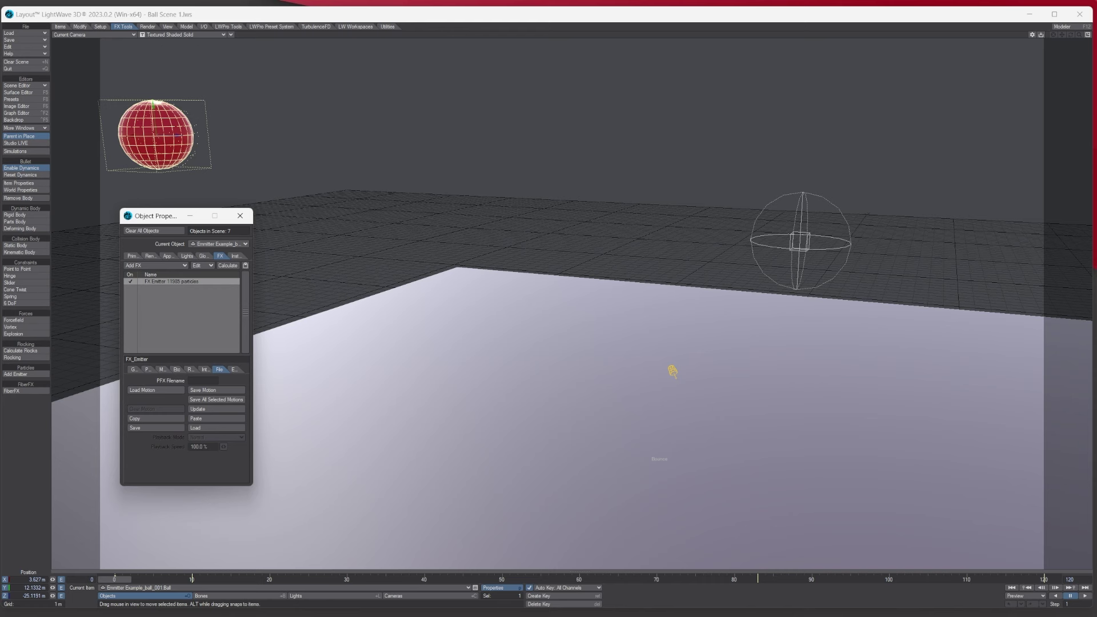
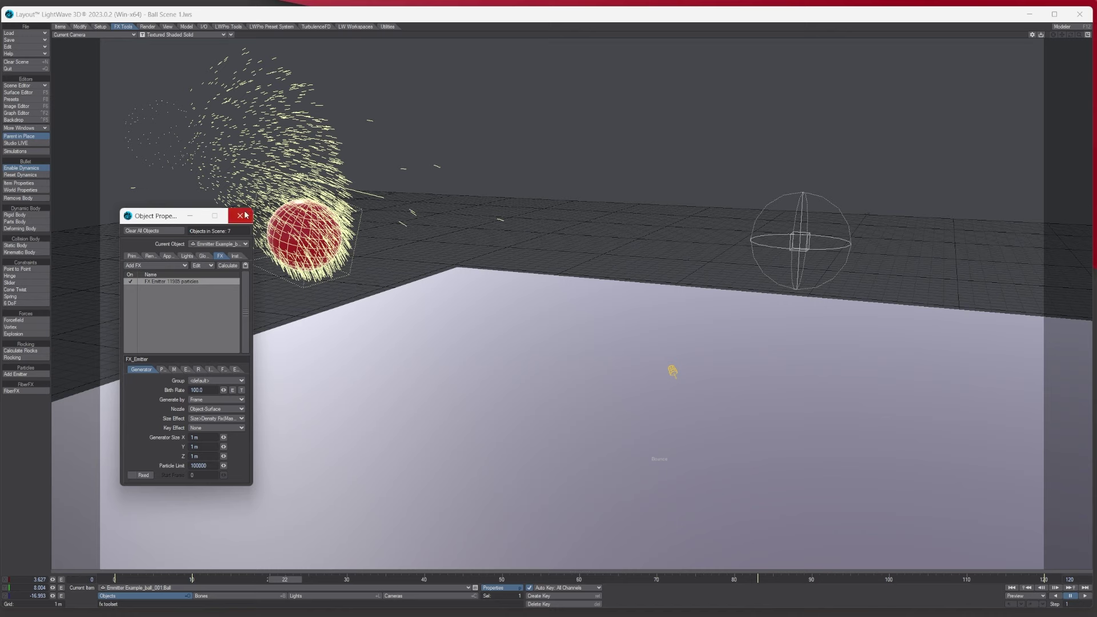
# Close the object properties and Scene Editor windows, and open the ball's Bullet item properties in a repositioned, widened Dynamics window.
pyautogui.click(240, 215)
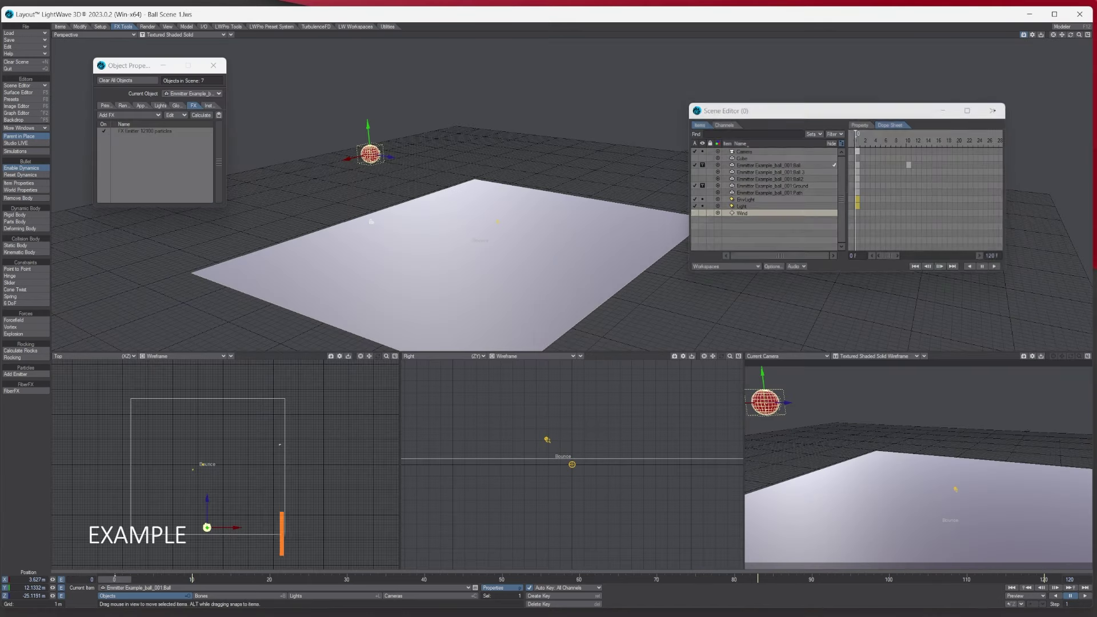
pyautogui.click(993, 110)
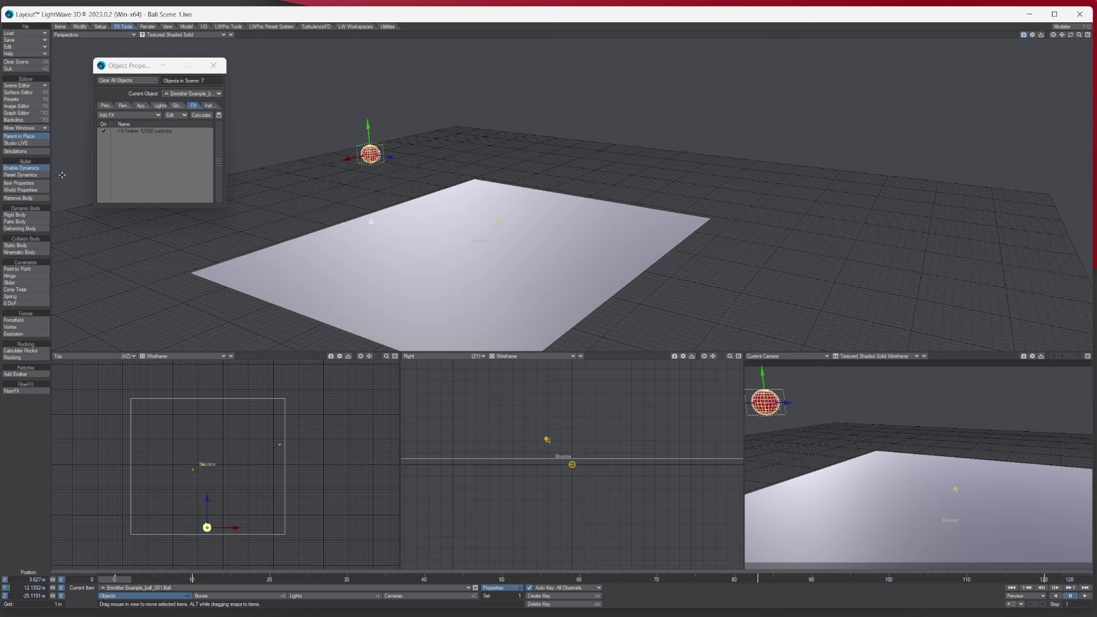
pyautogui.click(19, 183)
pyautogui.moveTo(193, 65); pyautogui.dragTo(720, 107)
pyautogui.moveTo(927, 181); pyautogui.dragTo(1042, 181)
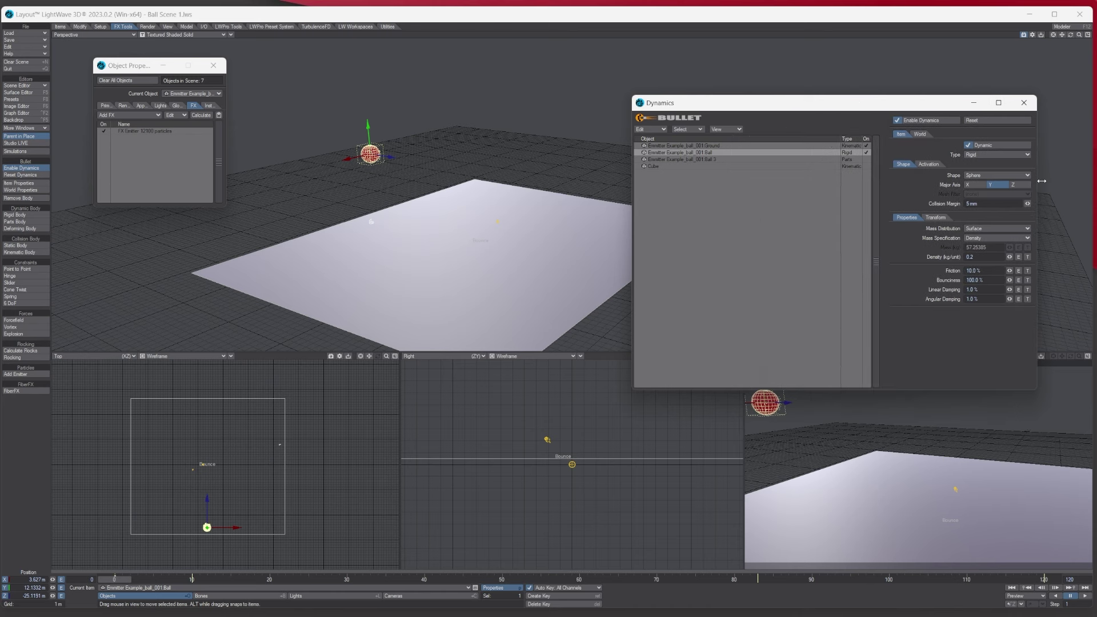
# Compare the Bullet dynamics of the ground and the rigid ball, and play the animation partway before returning to the start.
pyautogui.click(705, 146)
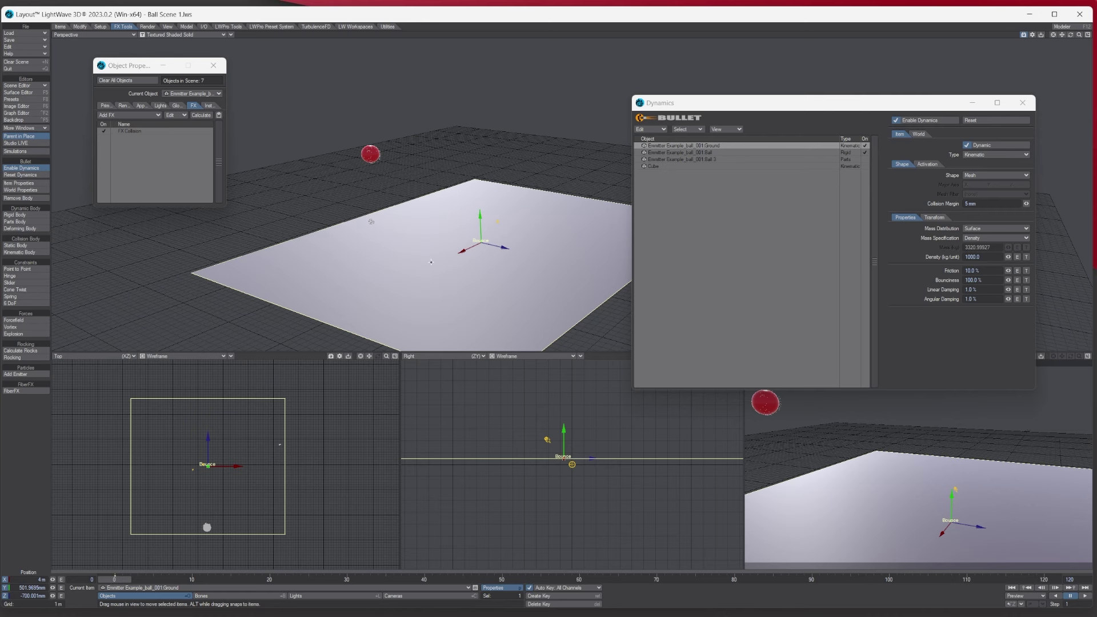
pyautogui.click(696, 152)
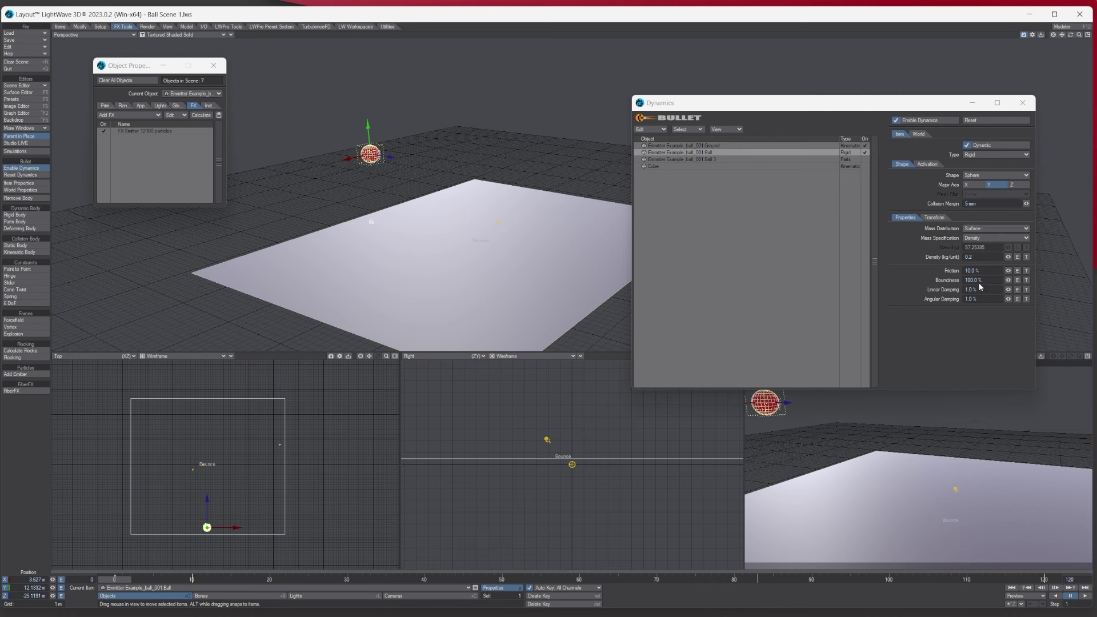
pyautogui.click(727, 147)
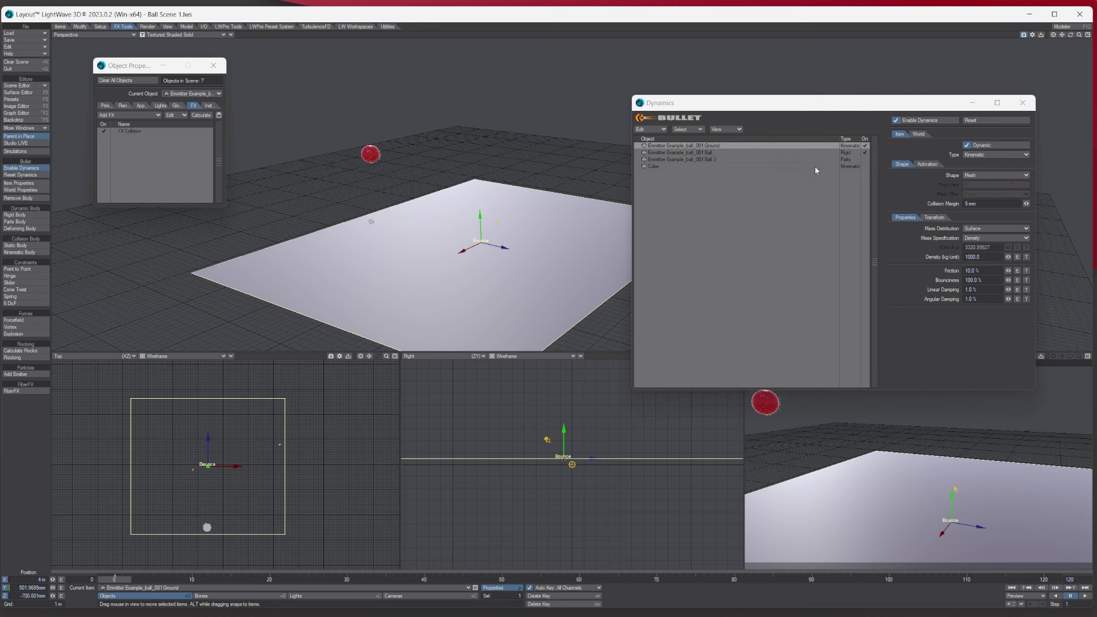
pyautogui.click(718, 152)
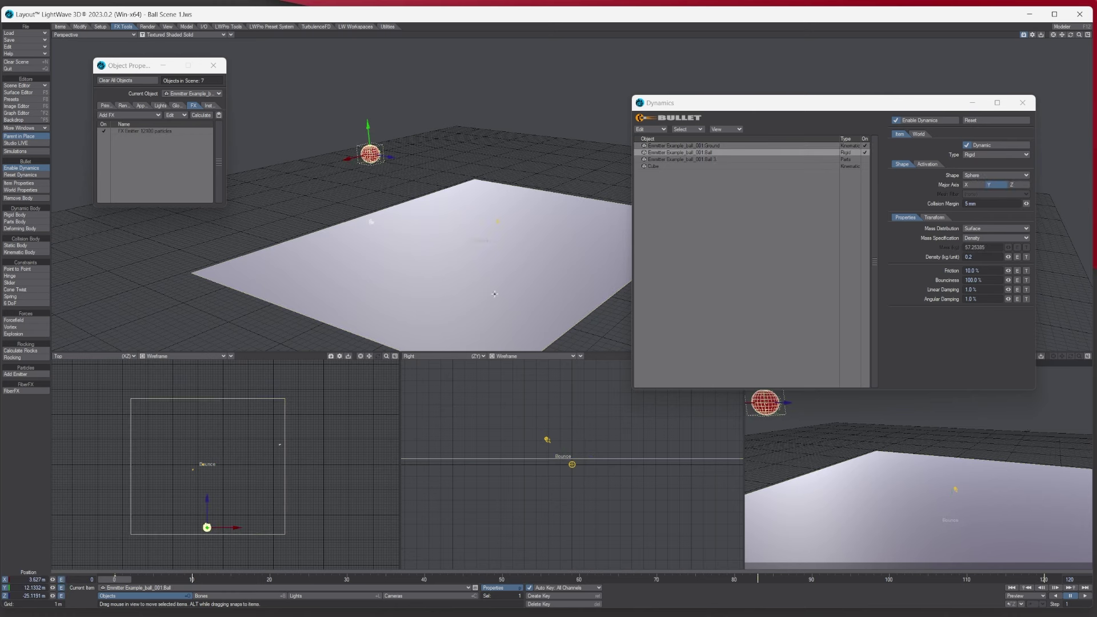
pyautogui.click(1085, 596)
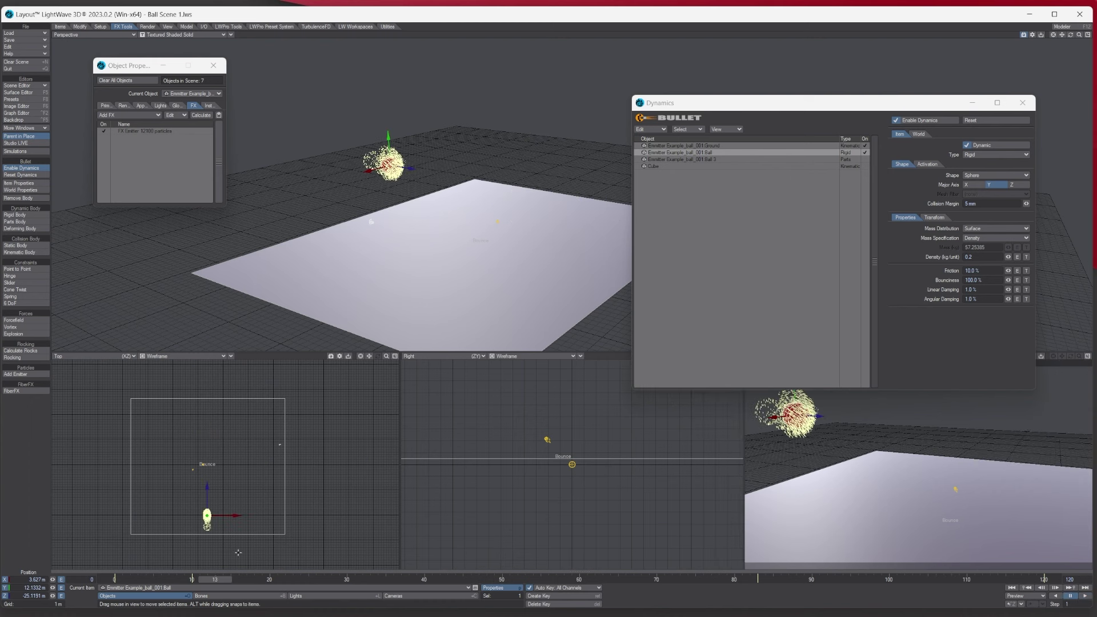
pyautogui.click(112, 580)
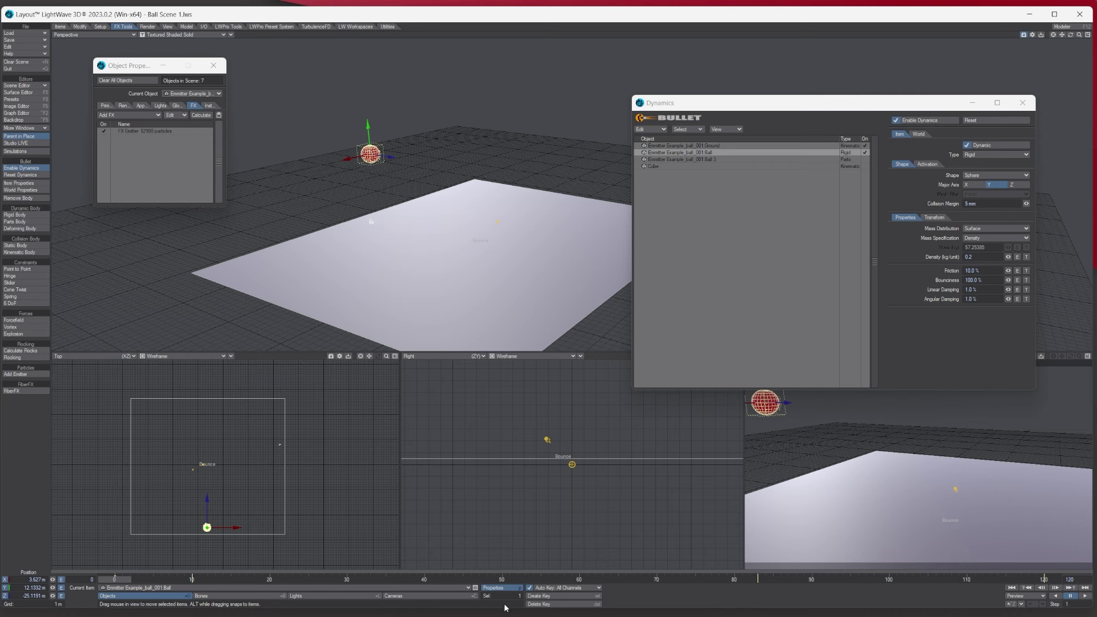
# Review the ball emitter's generator, particle and motion settings, including the Explosion envelope curve.
pyautogui.click(152, 130)
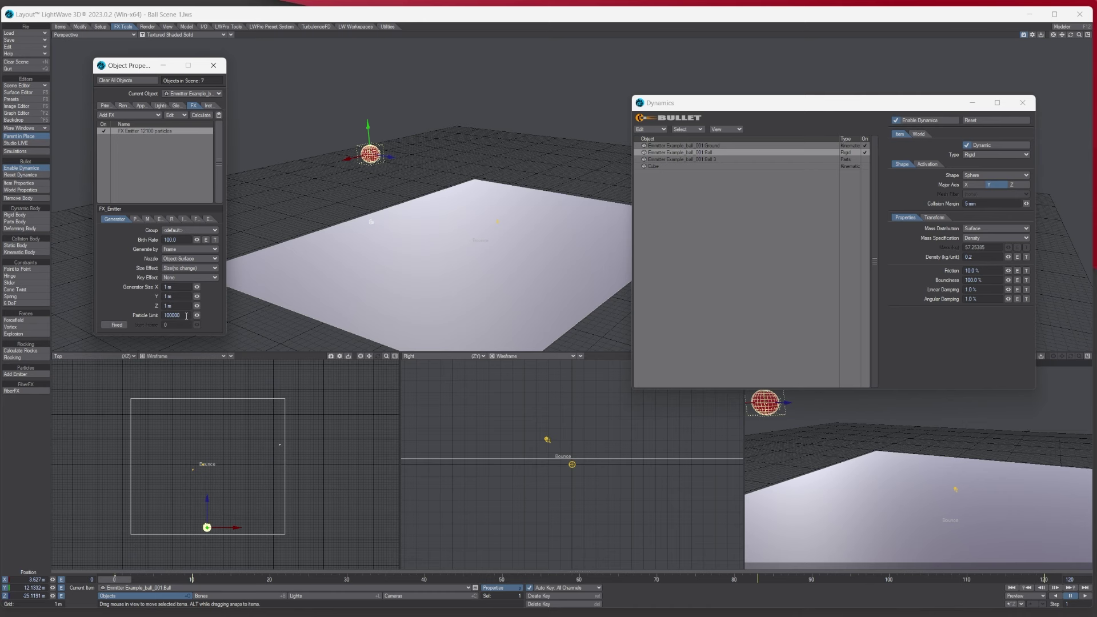
pyautogui.click(133, 220)
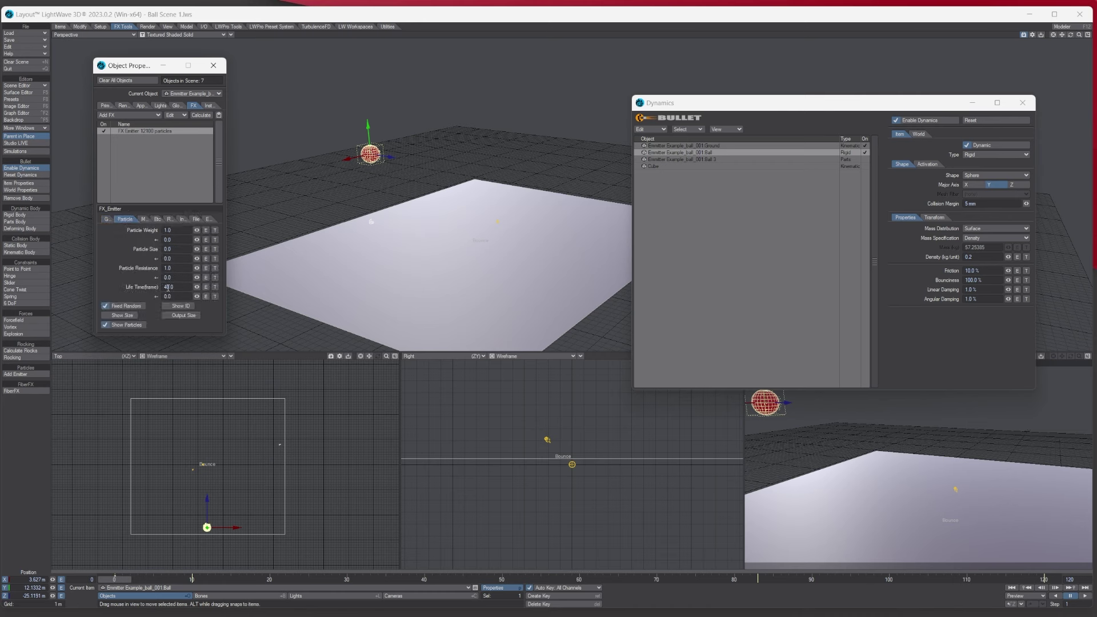
pyautogui.click(145, 219)
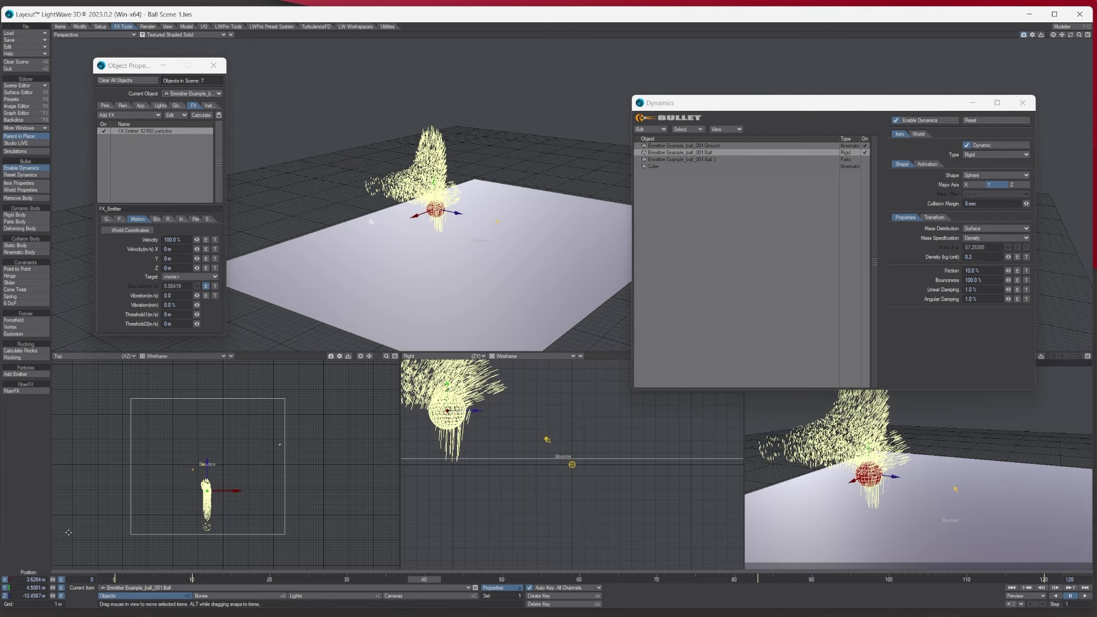
pyautogui.click(206, 286)
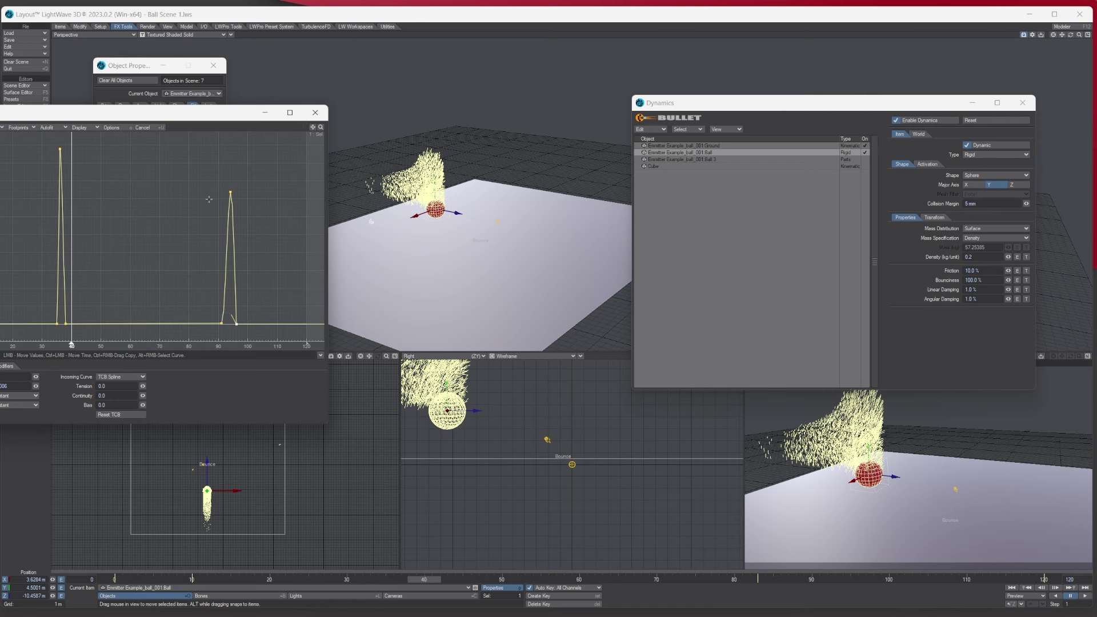
pyautogui.click(316, 114)
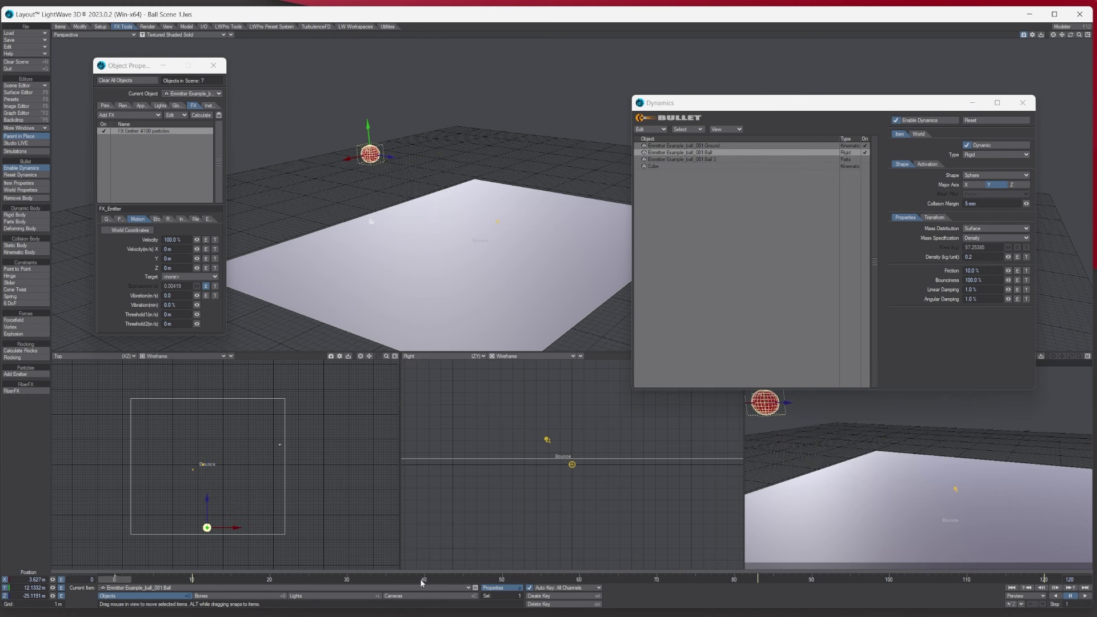
# Review the emitter's gravity, rotation and interaction settings and return to its generator settings.
pyautogui.click(157, 219)
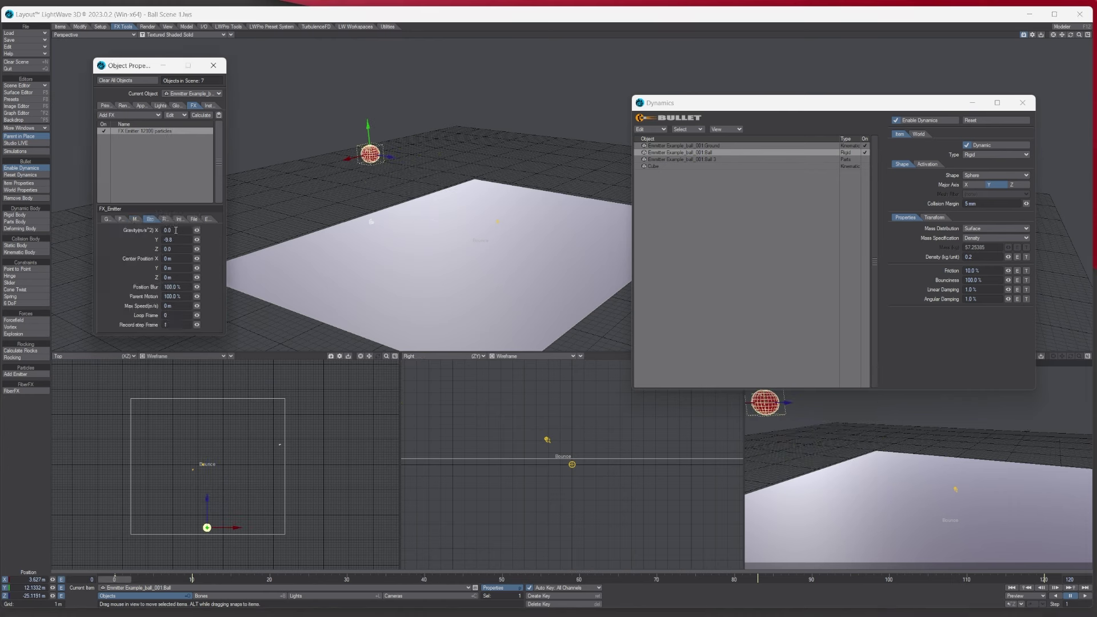
pyautogui.click(165, 220)
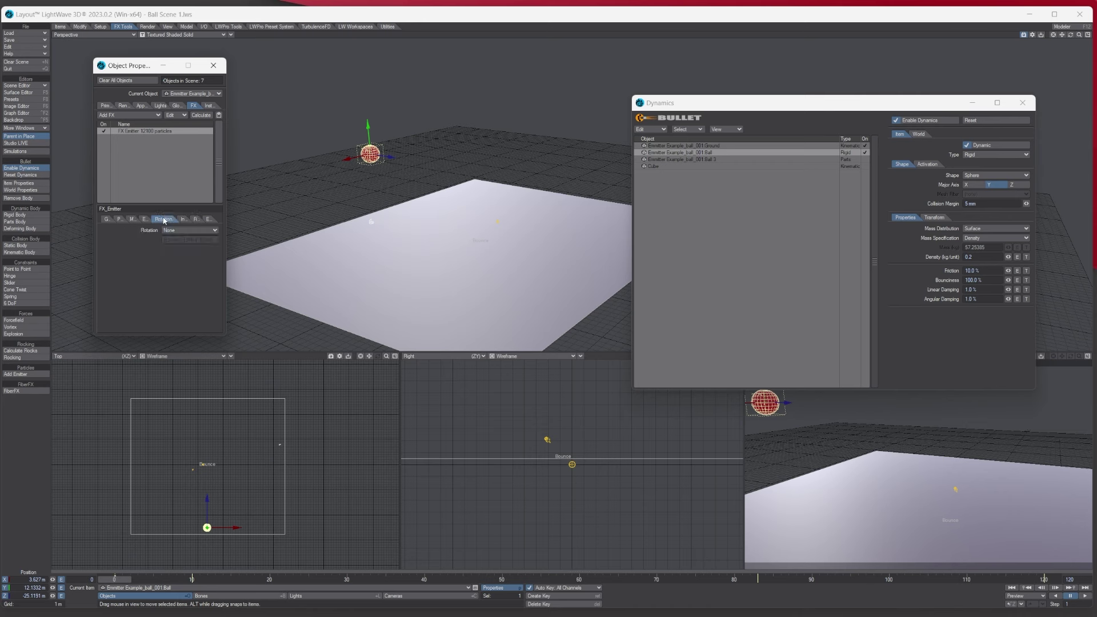
pyautogui.click(183, 219)
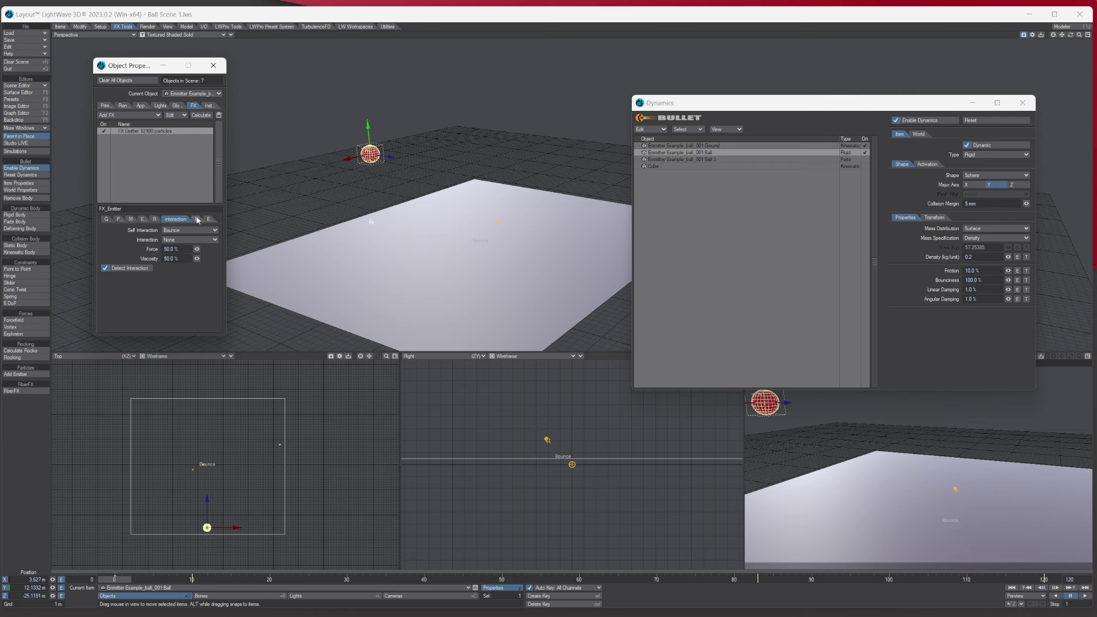
pyautogui.click(108, 218)
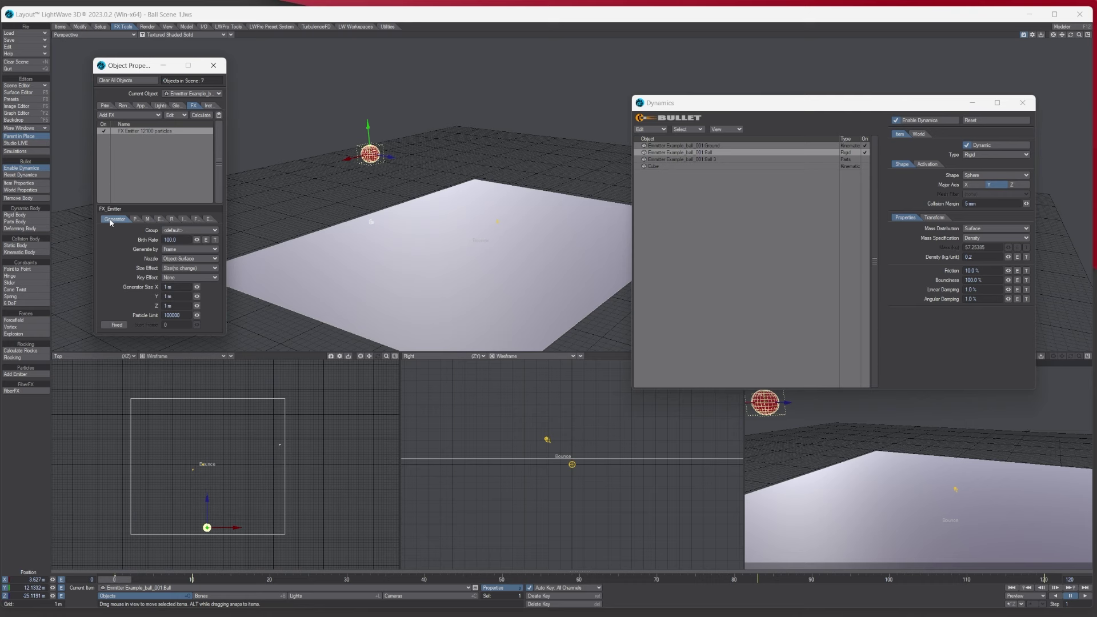
# Select the ground plane, inspect its FX Collision settings, and close the object properties.
pyautogui.click(291, 250)
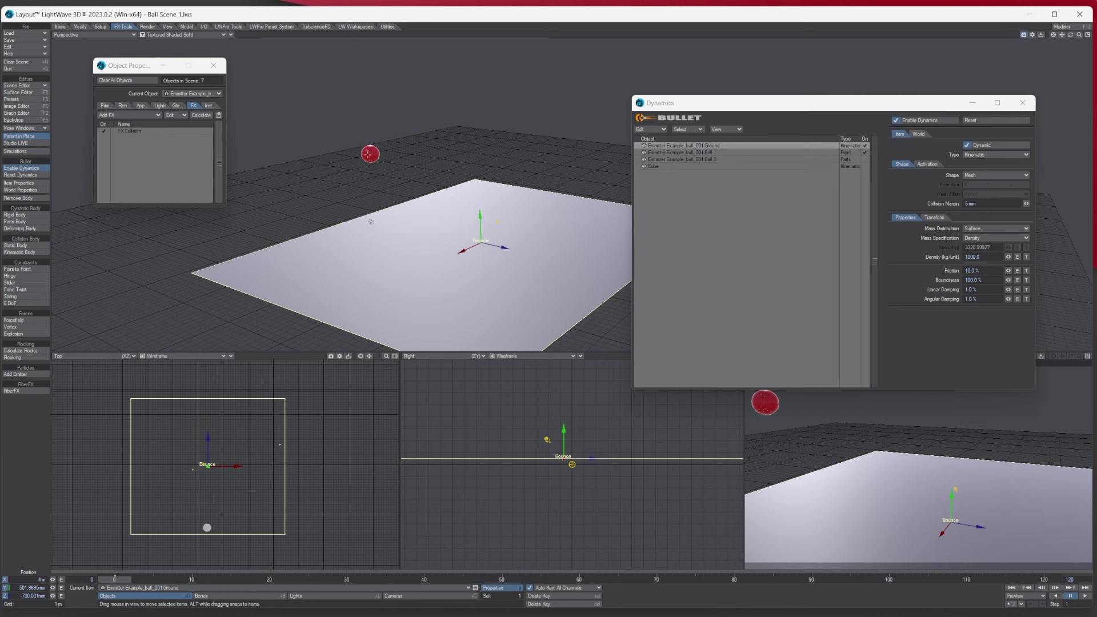
pyautogui.doubleClick(133, 132)
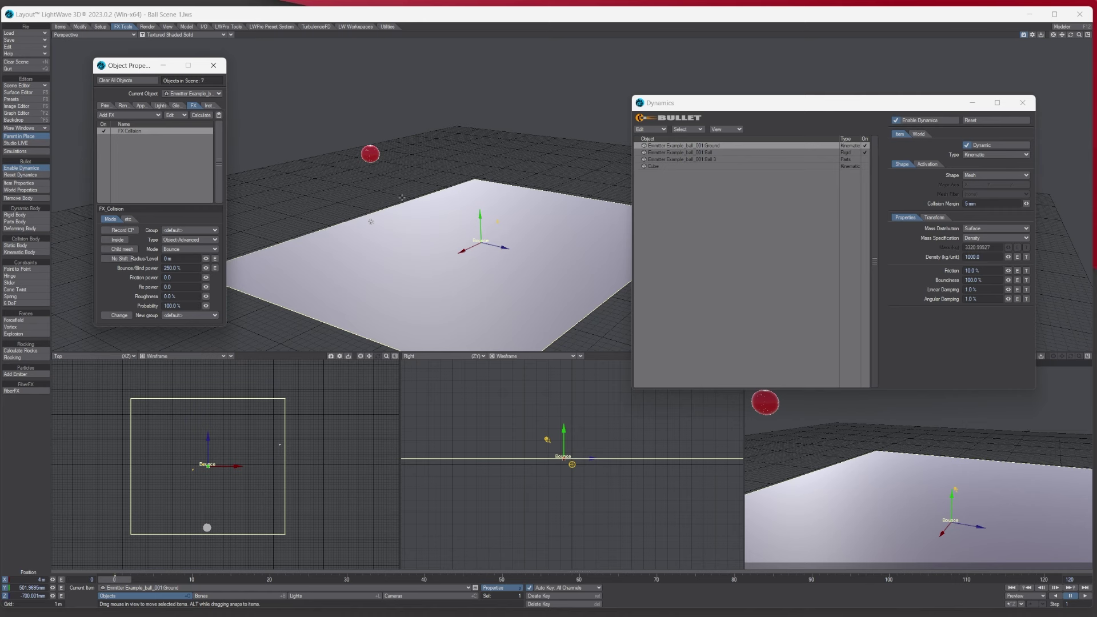
pyautogui.click(213, 65)
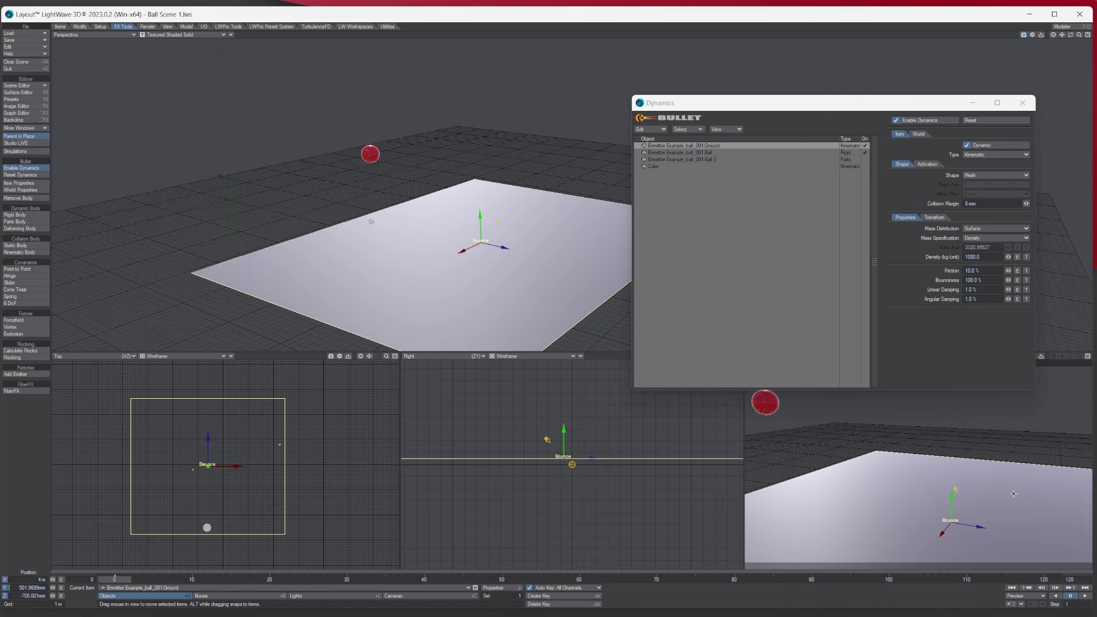
# Play the animation with the rigid ball selected in the Dynamics list, stop playback, and close the Dynamics window.
pyautogui.click(1085, 596)
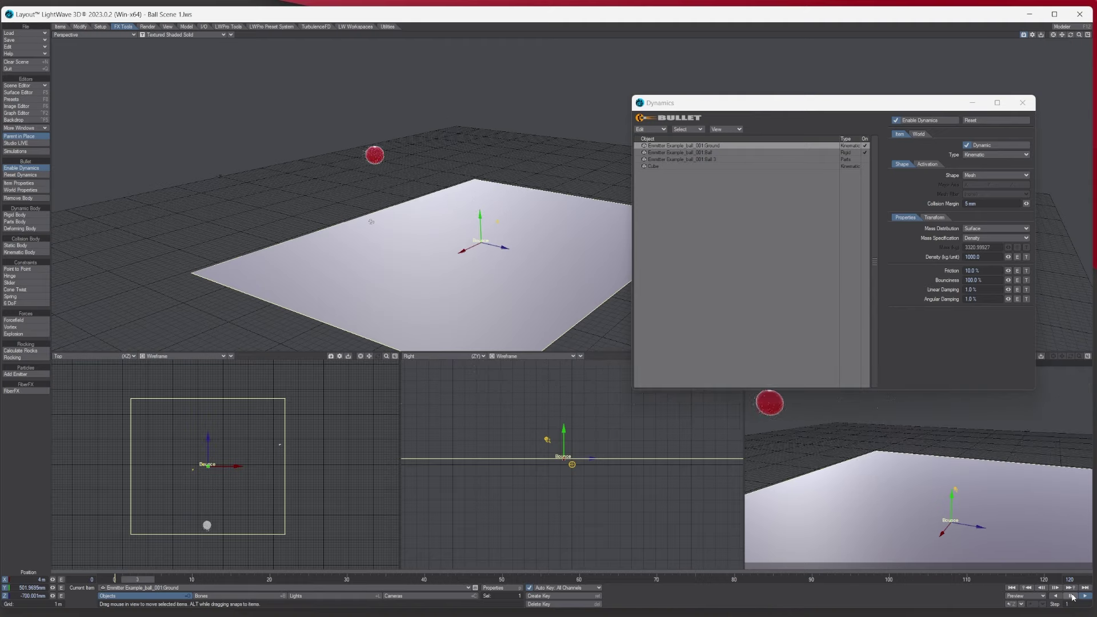
pyautogui.click(680, 153)
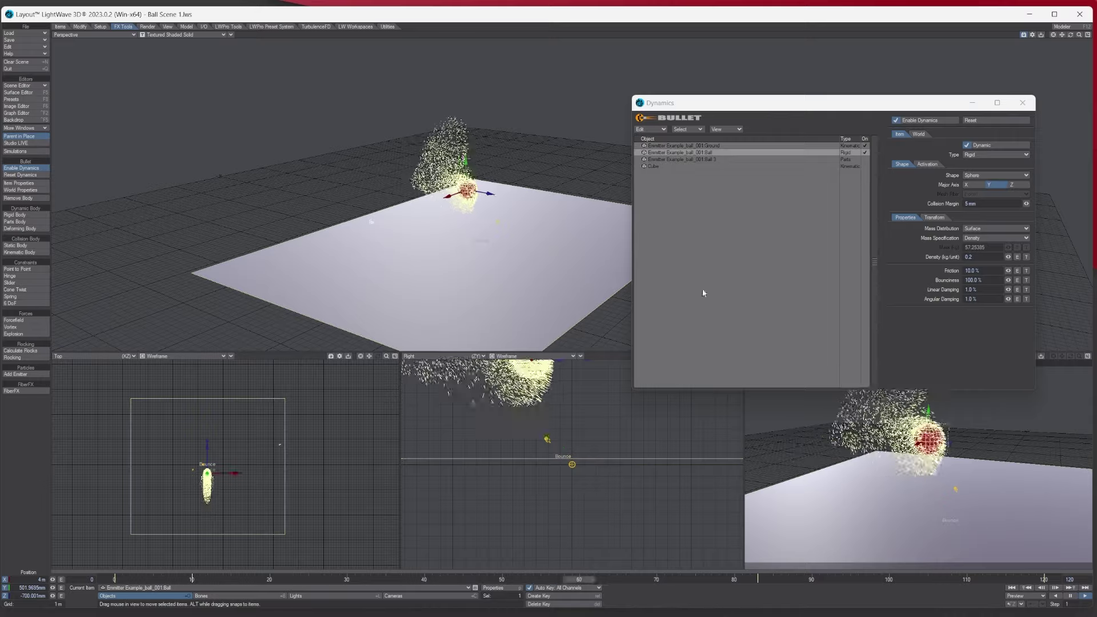
pyautogui.click(1071, 597)
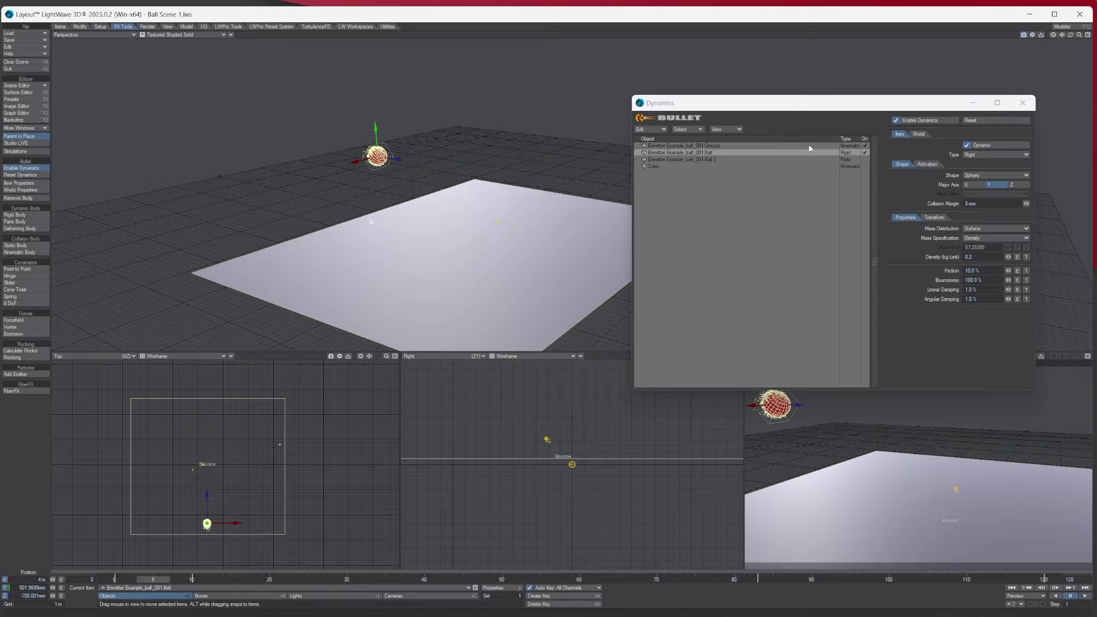
pyautogui.click(1023, 103)
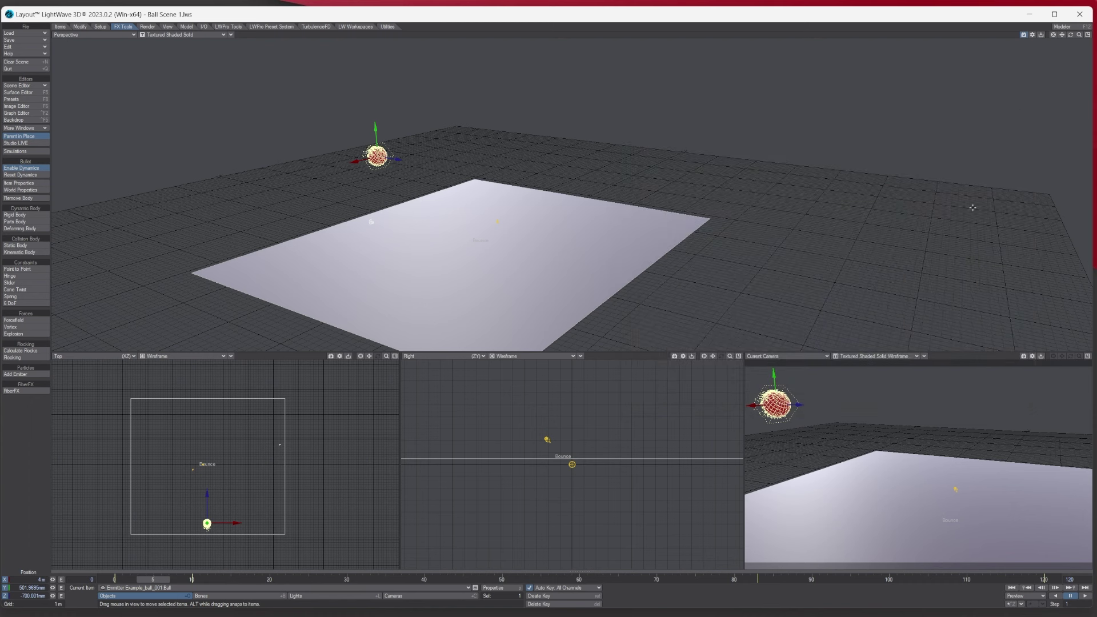
# Reopen the ball's object properties, play the particle animation partway, and return to the first frame.
pyautogui.click(495, 588)
pyautogui.click(1086, 596)
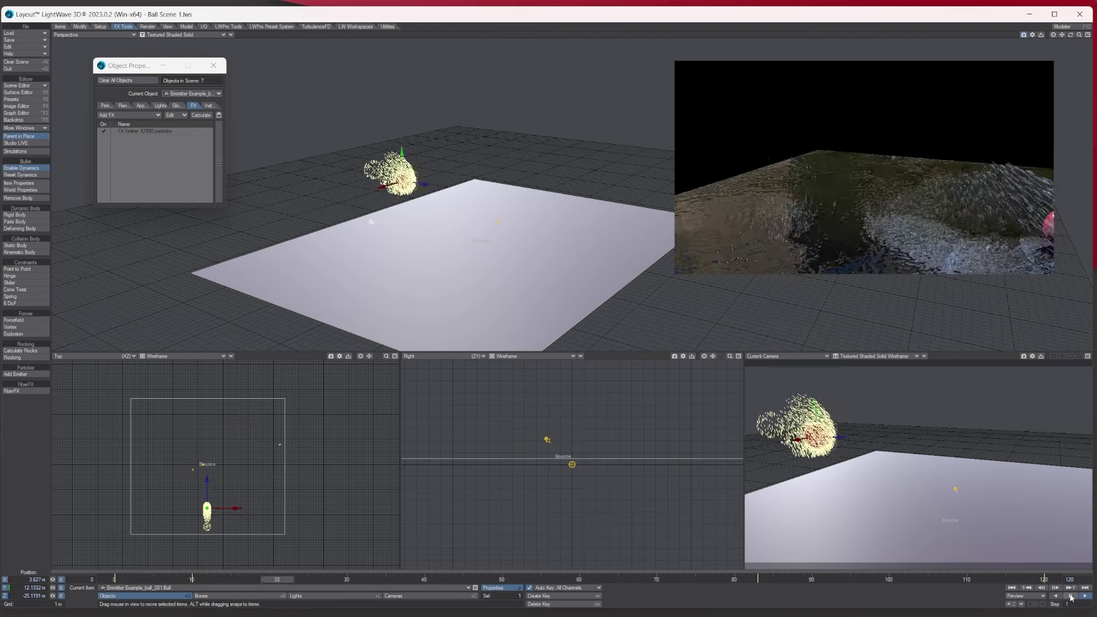
pyautogui.click(1070, 598)
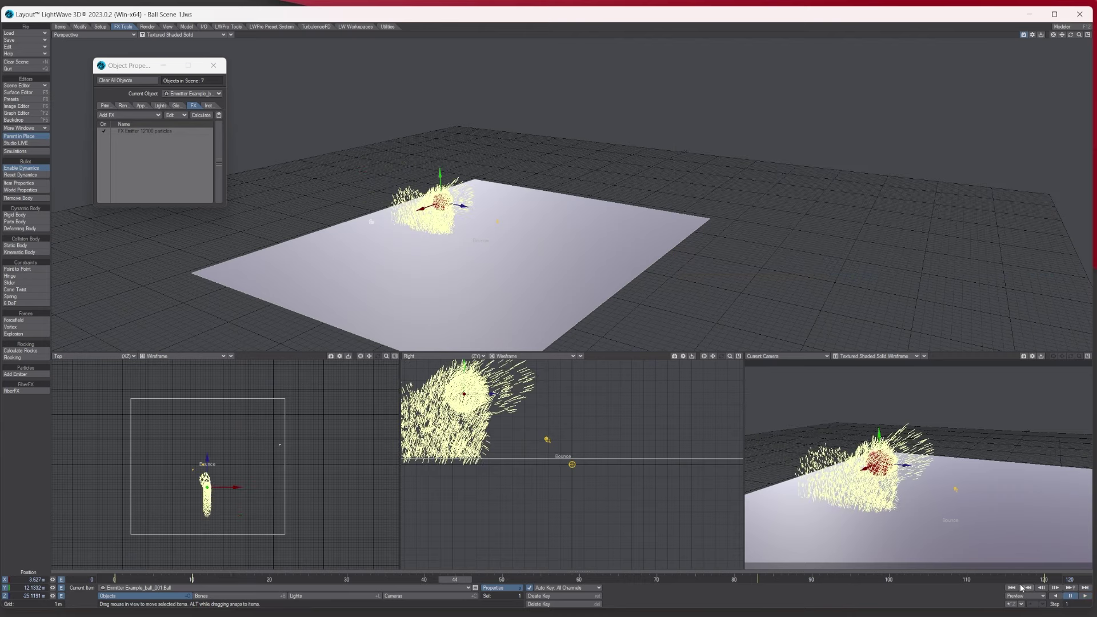
pyautogui.click(1011, 588)
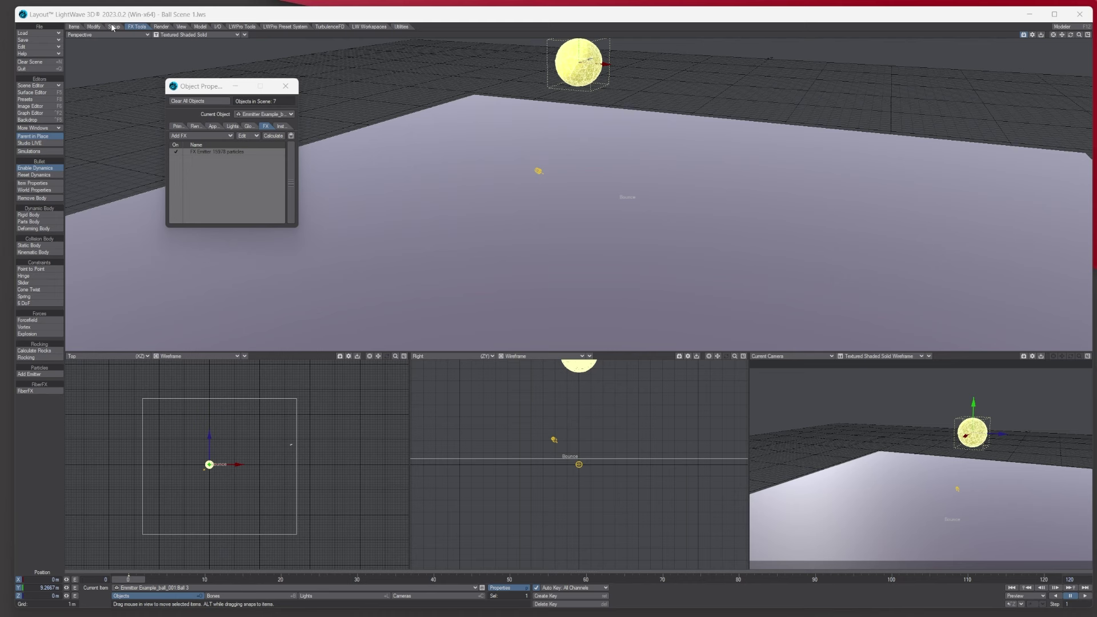
# Compare the Bullet dynamics of the ground and the Parts-type ball, and close the Dynamics window.
pyautogui.click(32, 183)
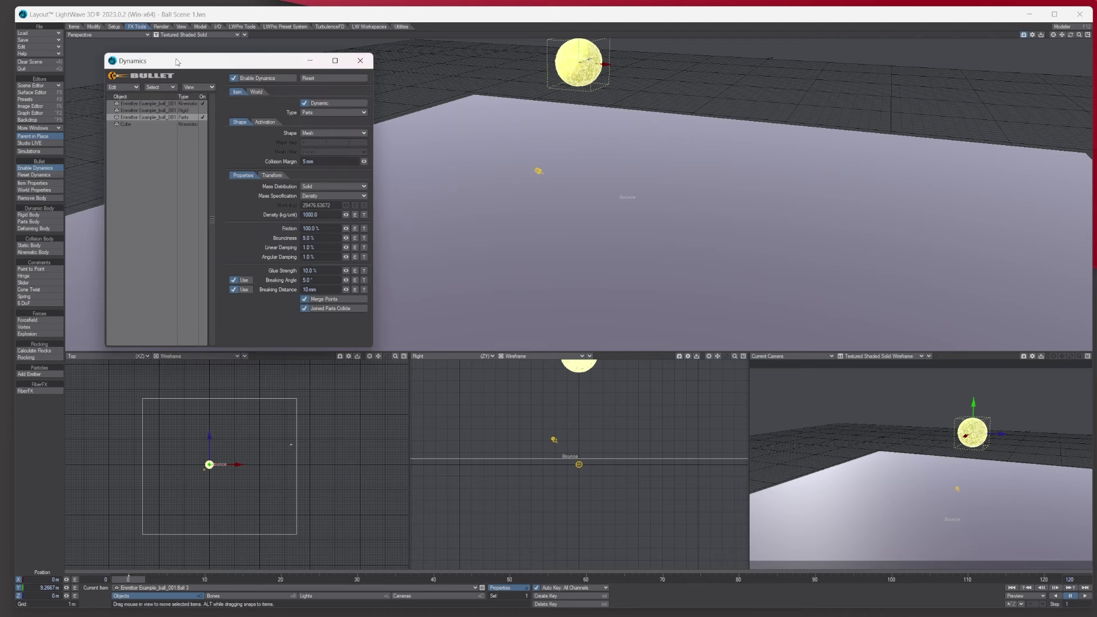
pyautogui.moveTo(178, 62); pyautogui.dragTo(351, 203)
pyautogui.click(365, 248)
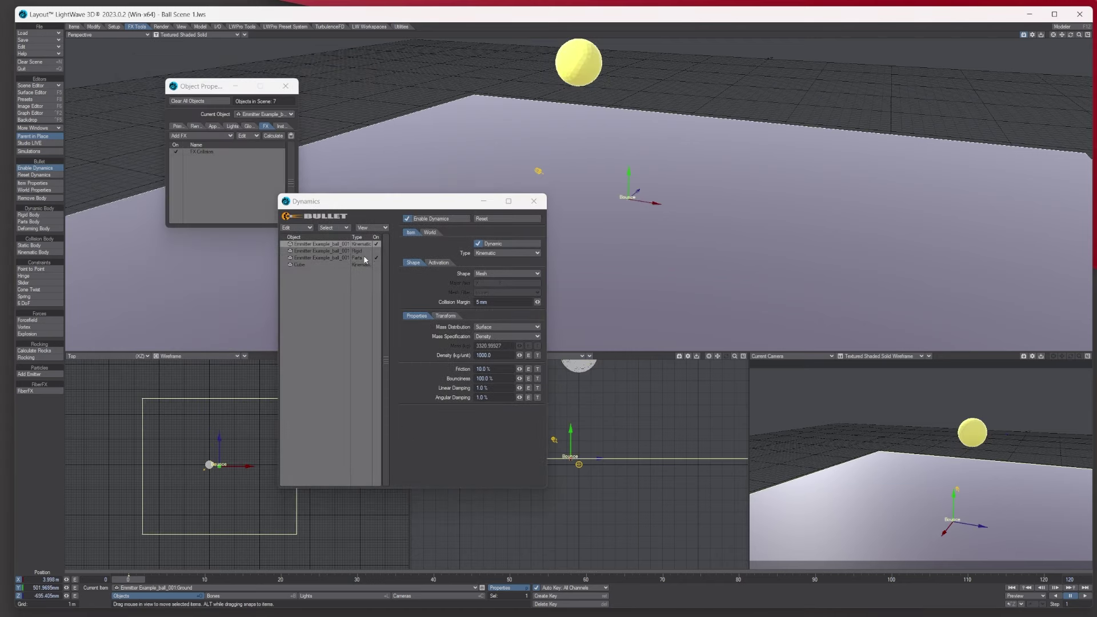
pyautogui.click(358, 258)
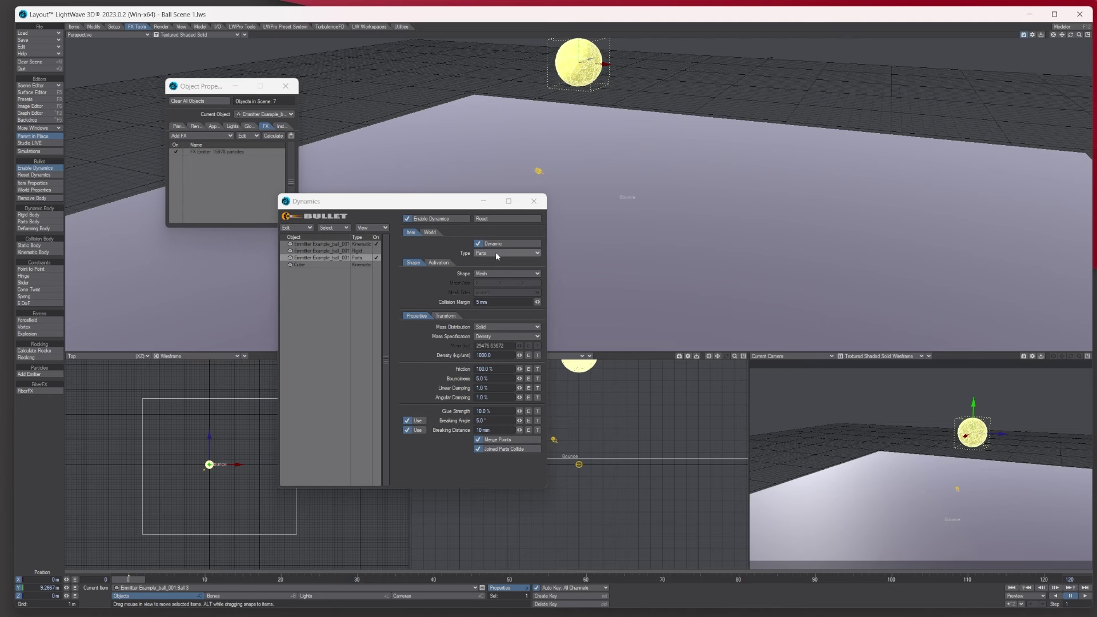
pyautogui.click(534, 201)
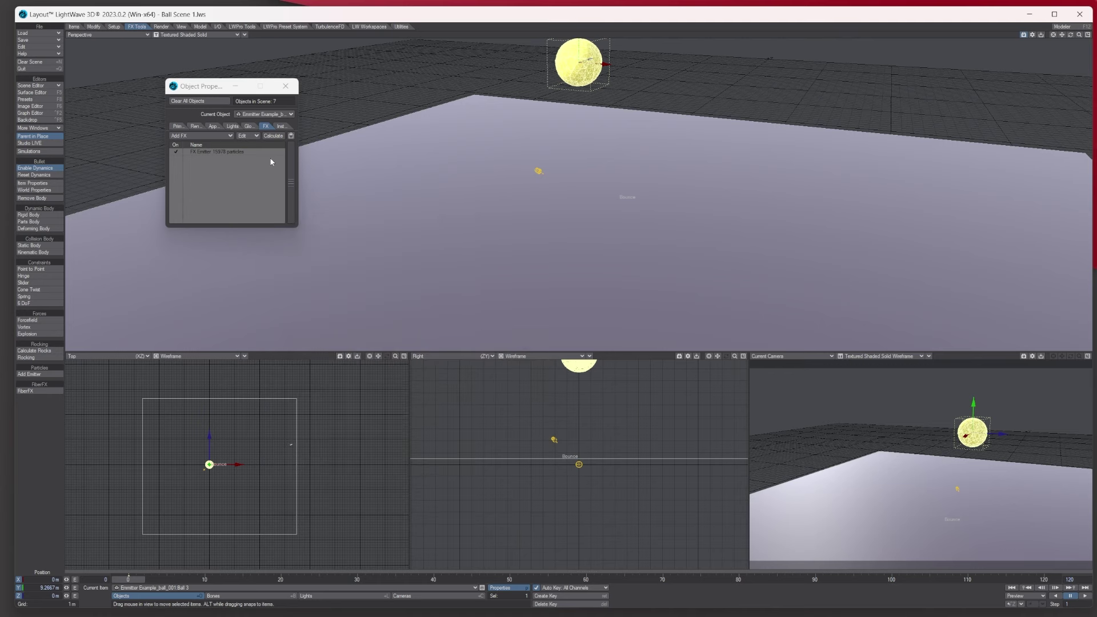
# Show the Parts-type ball's FX Emitter settings and inspect its Birth Rate envelope in the Graph Editor.
pyautogui.click(229, 152)
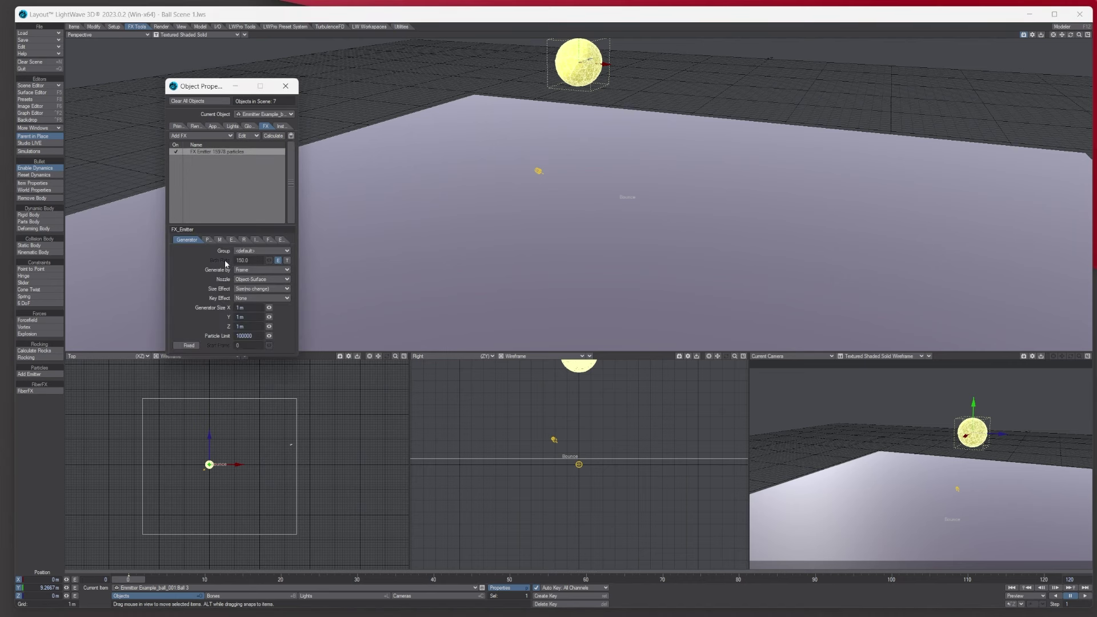
pyautogui.click(277, 260)
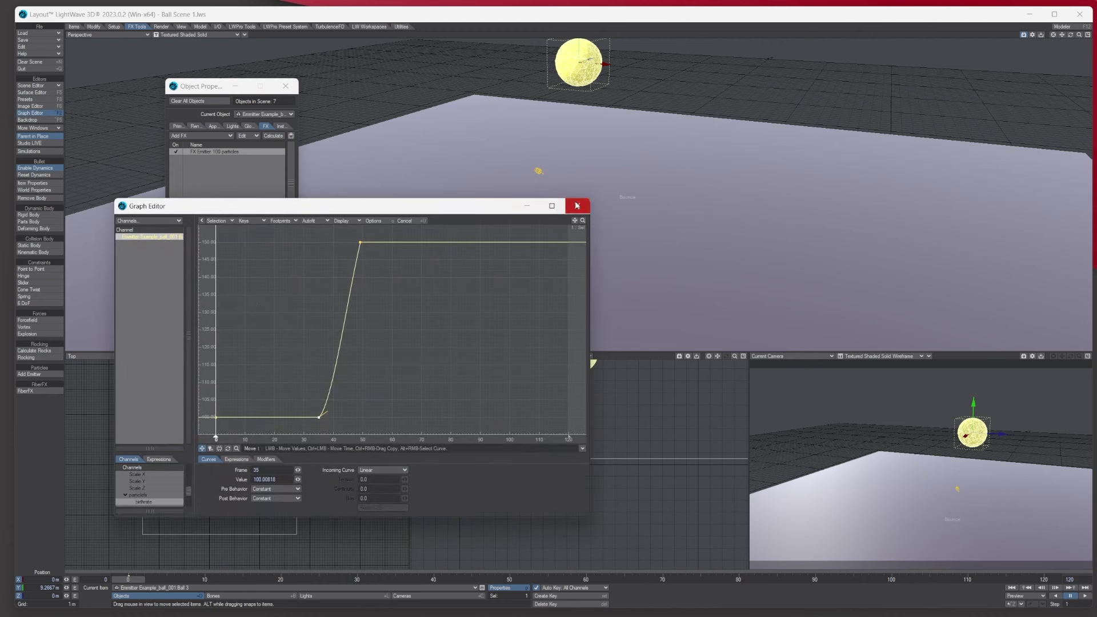
# Close the Graph Editor and review the ball's FX Emitter Particle, Motion, Etc and Interaction settings.
pyautogui.click(577, 207)
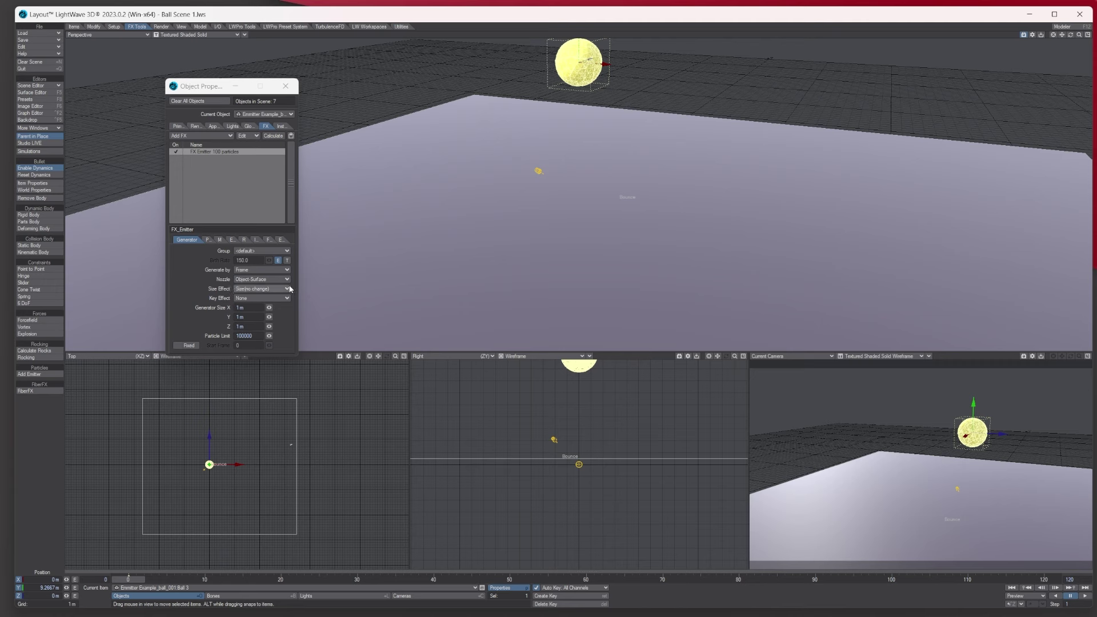
pyautogui.click(207, 239)
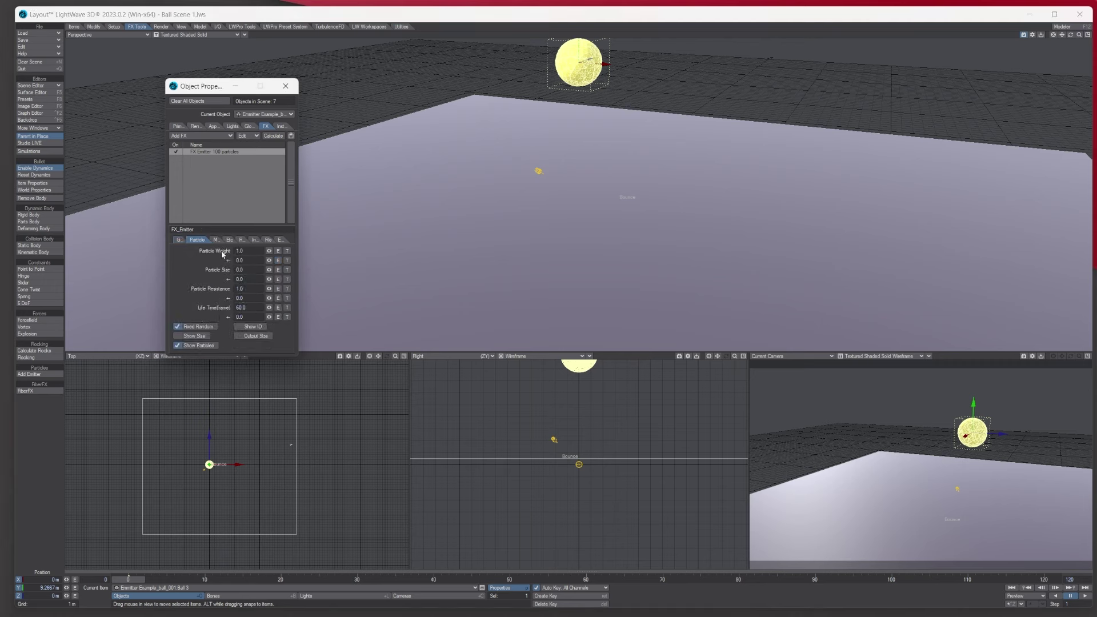
pyautogui.click(219, 239)
pyautogui.click(227, 241)
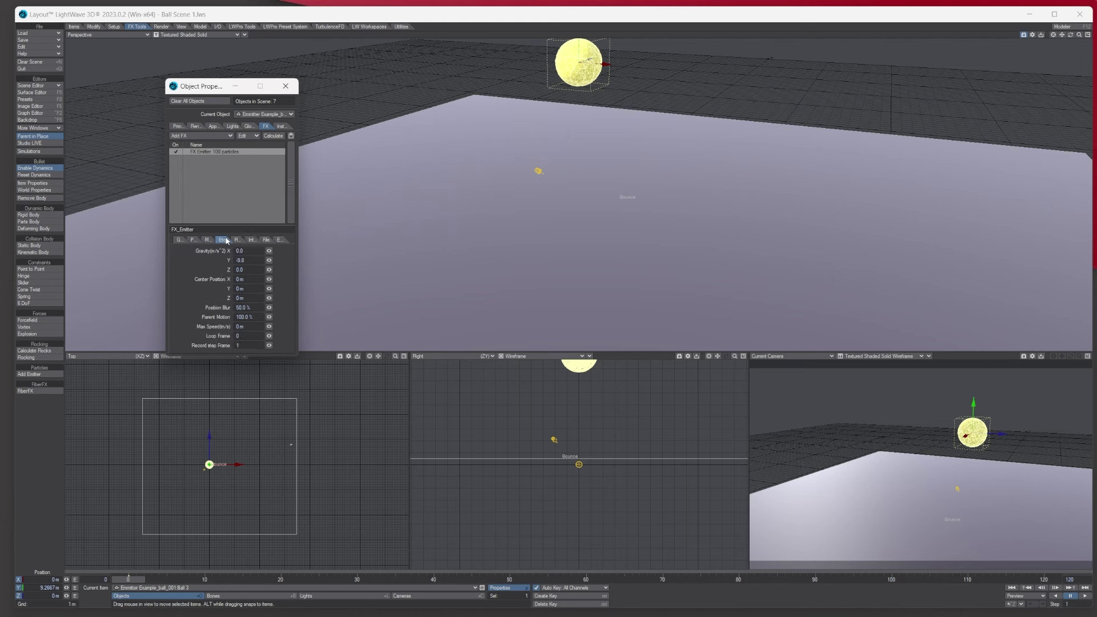
pyautogui.click(236, 239)
pyautogui.click(249, 239)
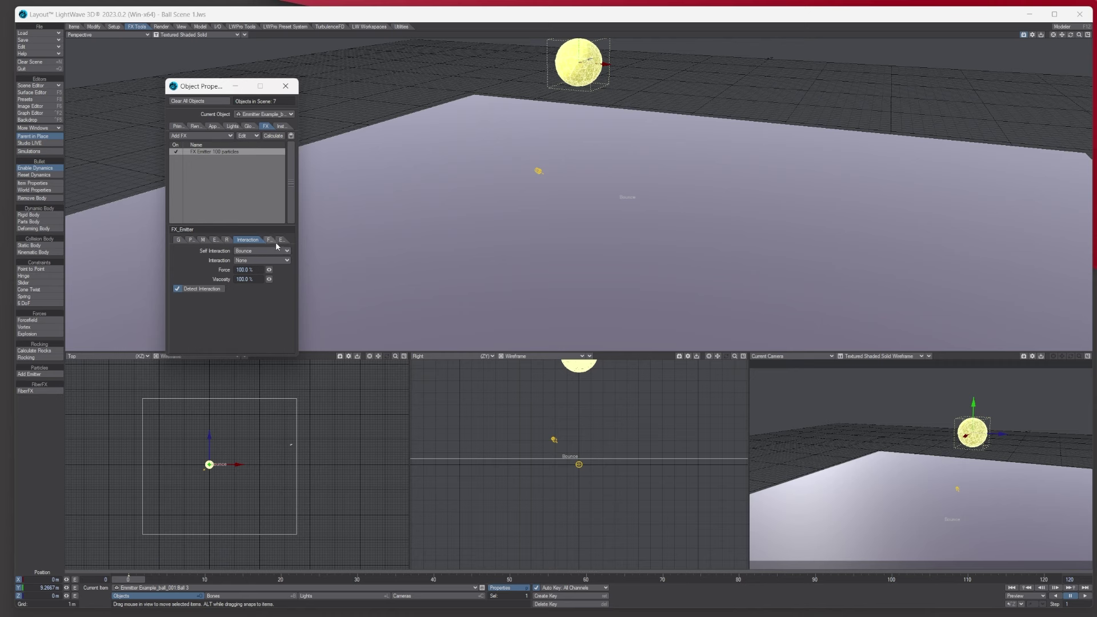
# Recalculate the ball's FX Emitter simulation and play the animation.
pyautogui.click(273, 136)
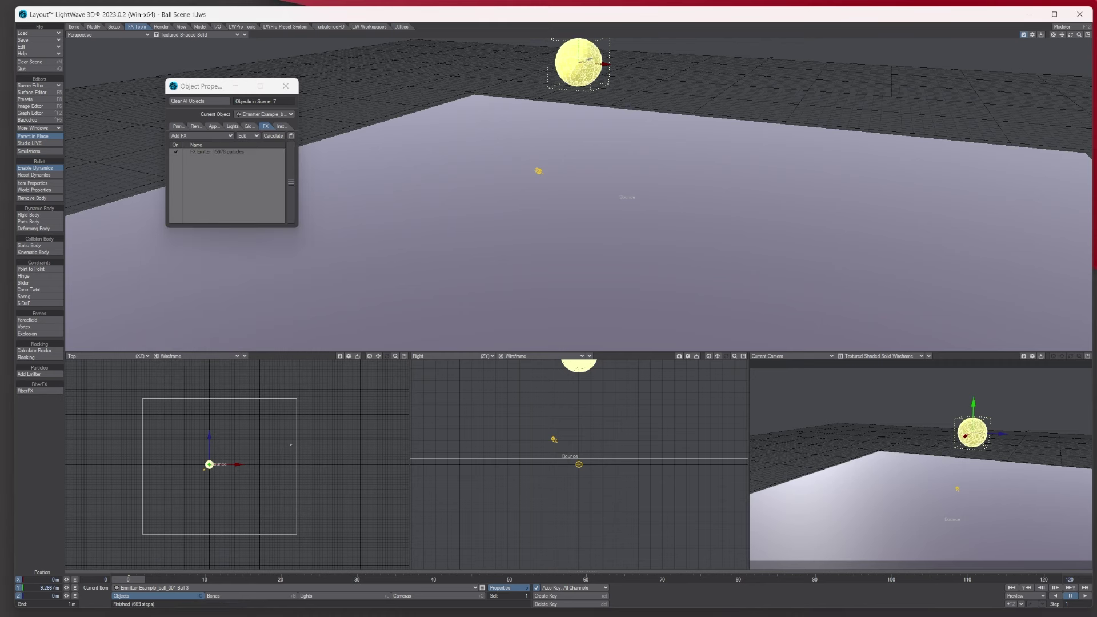
pyautogui.click(1085, 596)
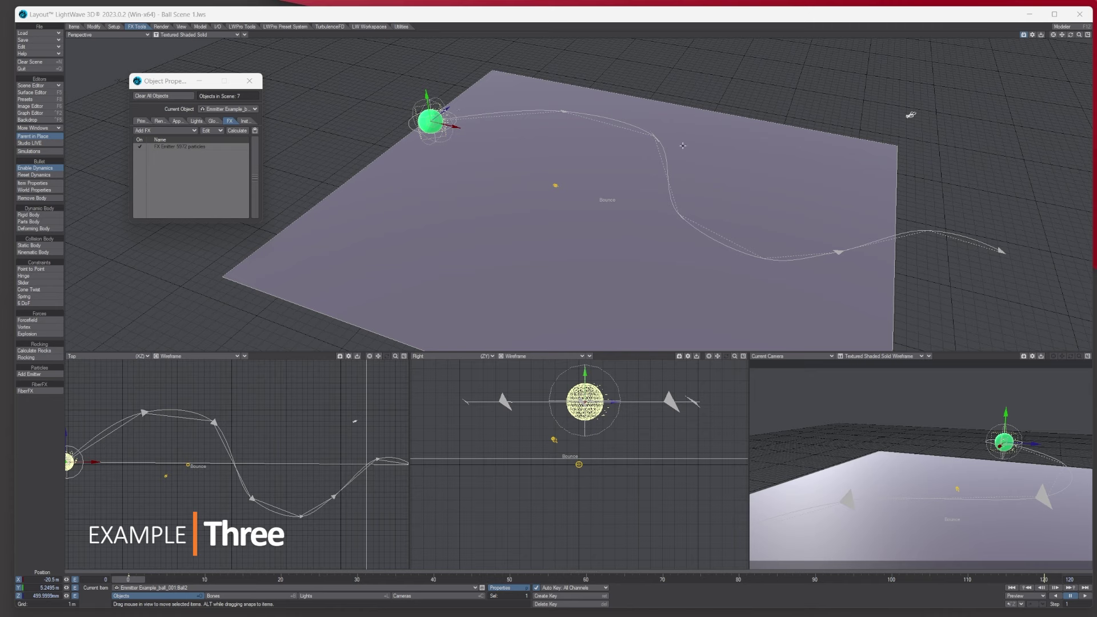
# Select the Path object and display its Show Curve custom object settings in the object properties.
pyautogui.click(179, 588)
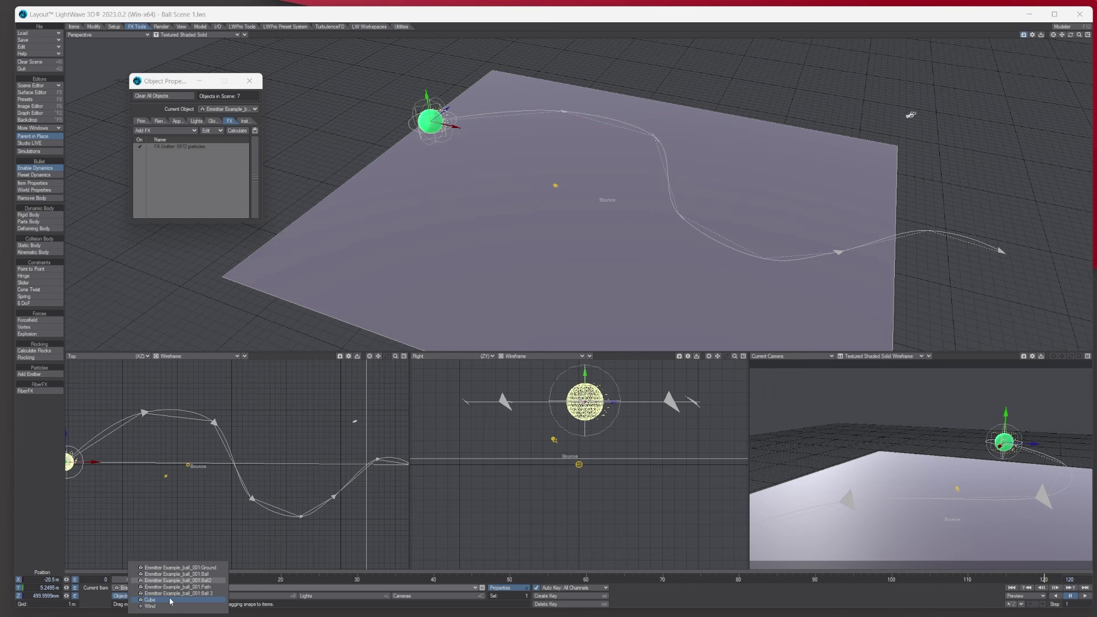
pyautogui.click(184, 588)
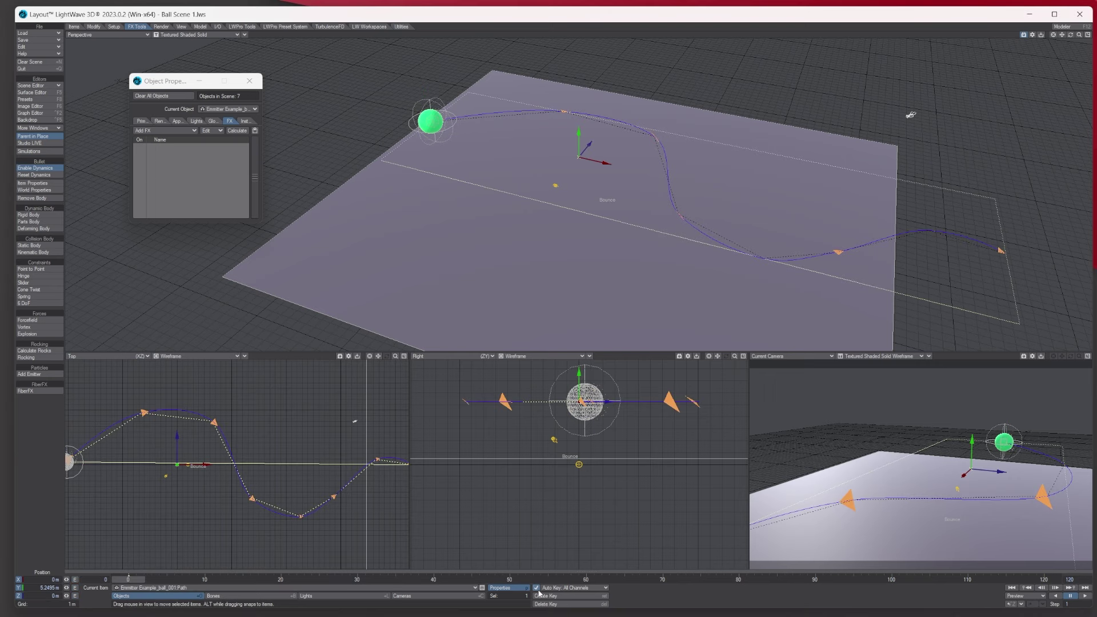
pyautogui.click(506, 589)
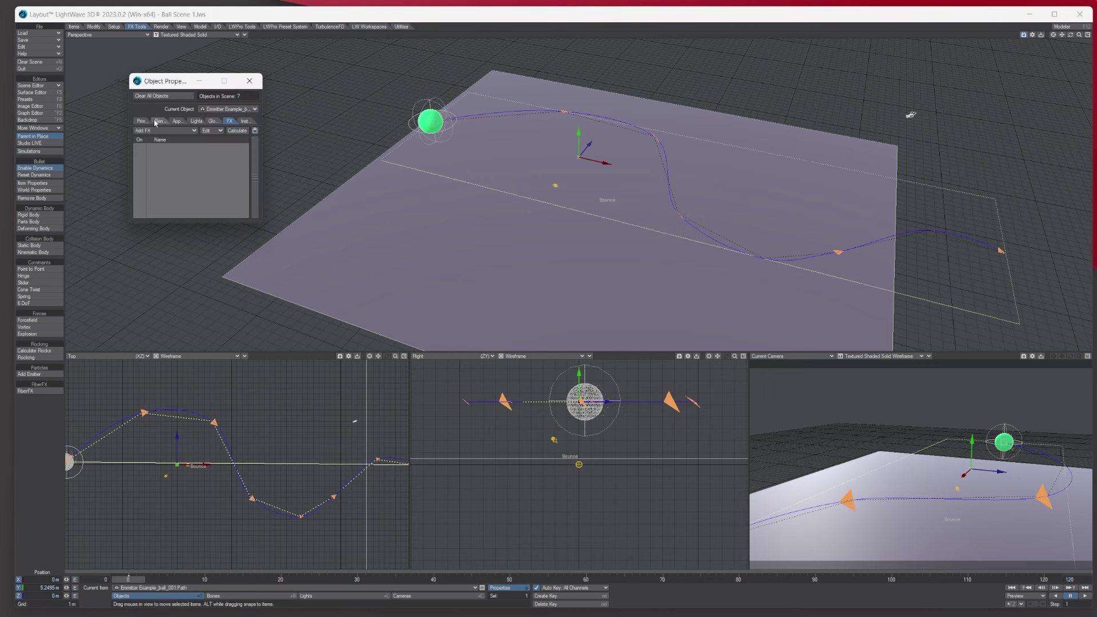
pyautogui.click(148, 121)
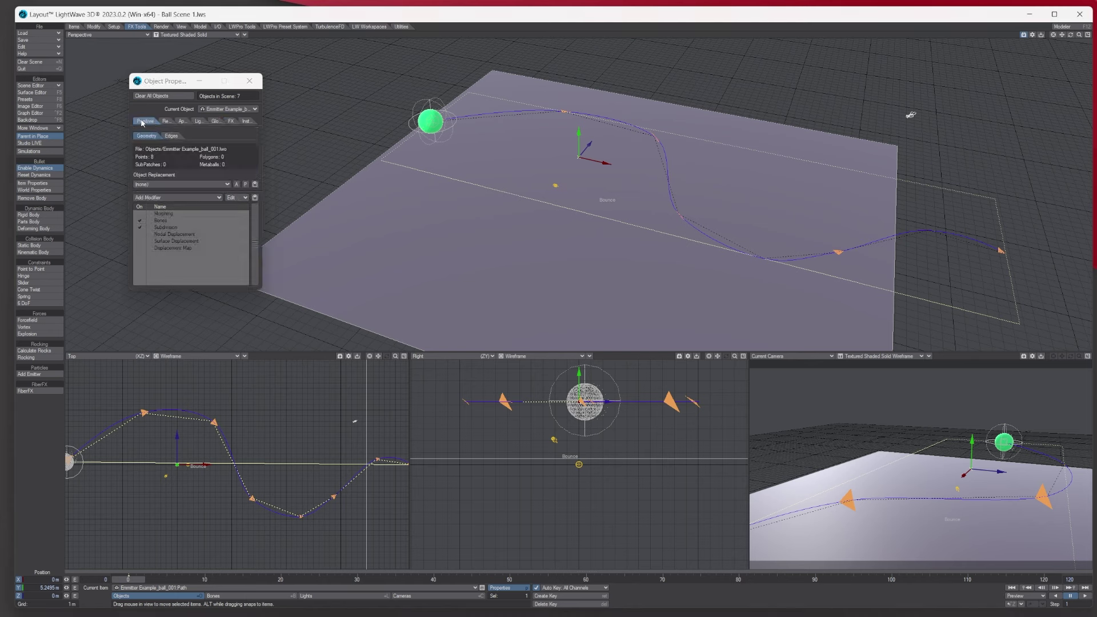
pyautogui.click(184, 120)
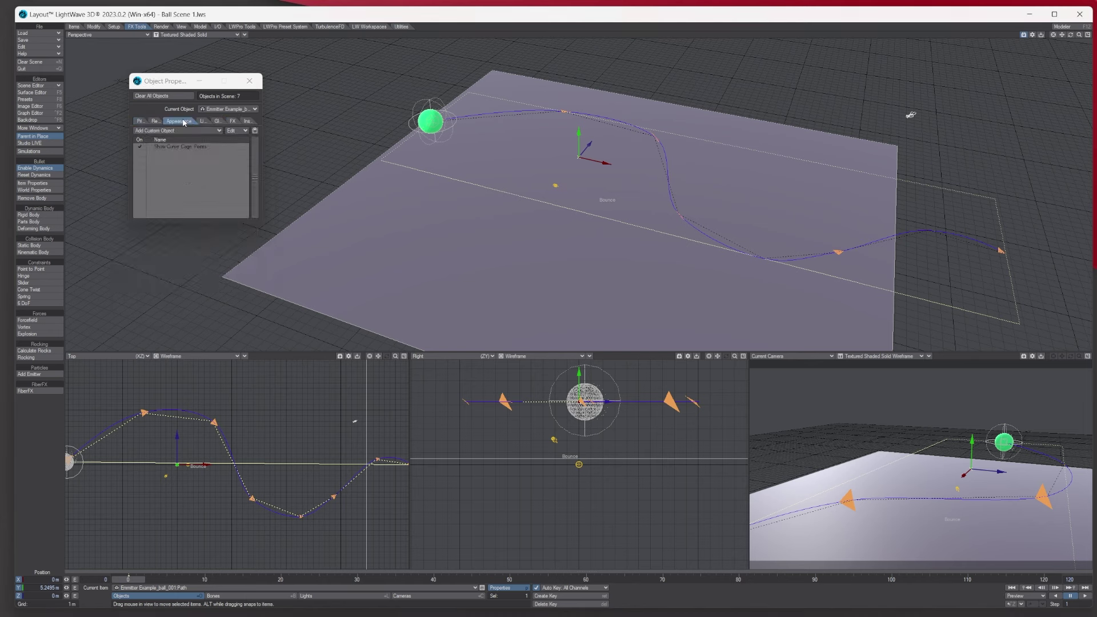
pyautogui.click(180, 147)
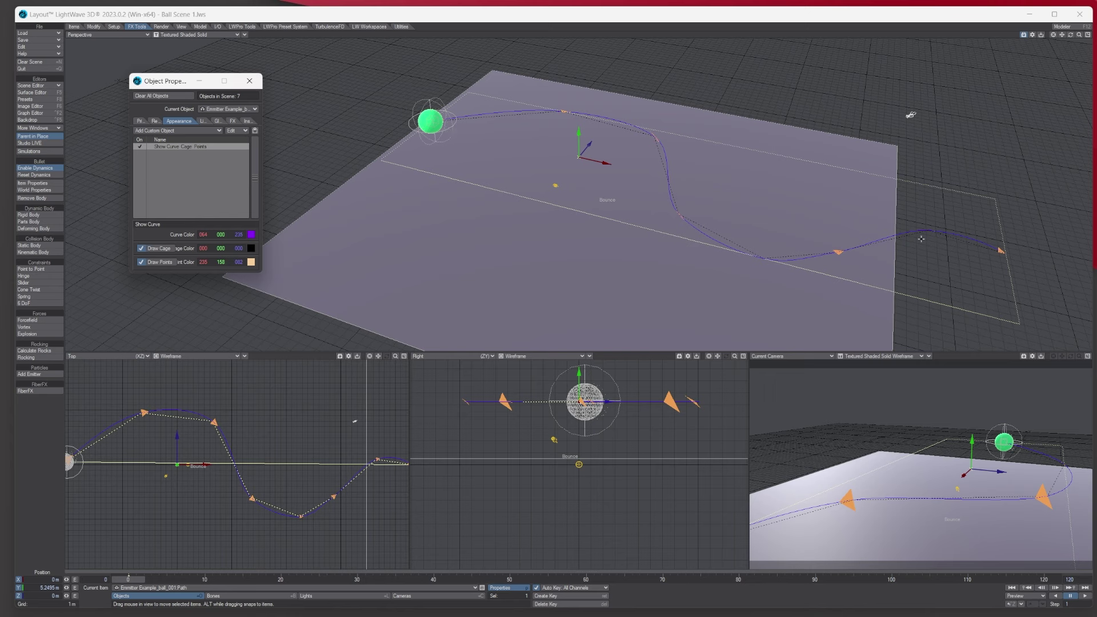
# Inspect Ball2's Curve Constraint in Motion Options, switching Align off and back on, and close the open windows.
pyautogui.click(249, 81)
pyautogui.click(113, 27)
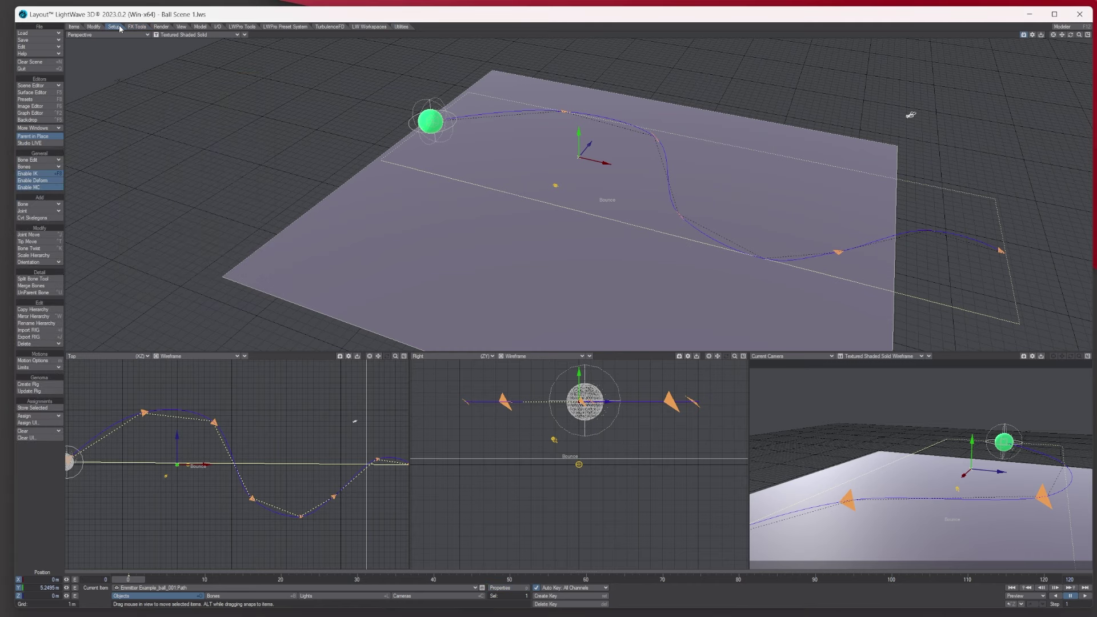
pyautogui.click(32, 361)
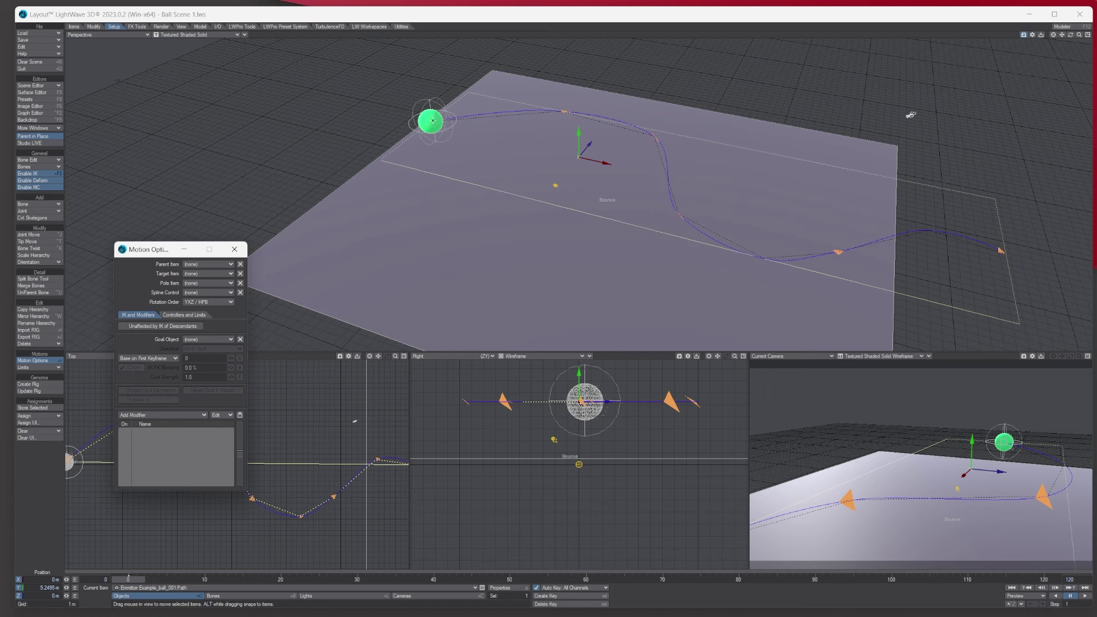
pyautogui.press('Down')
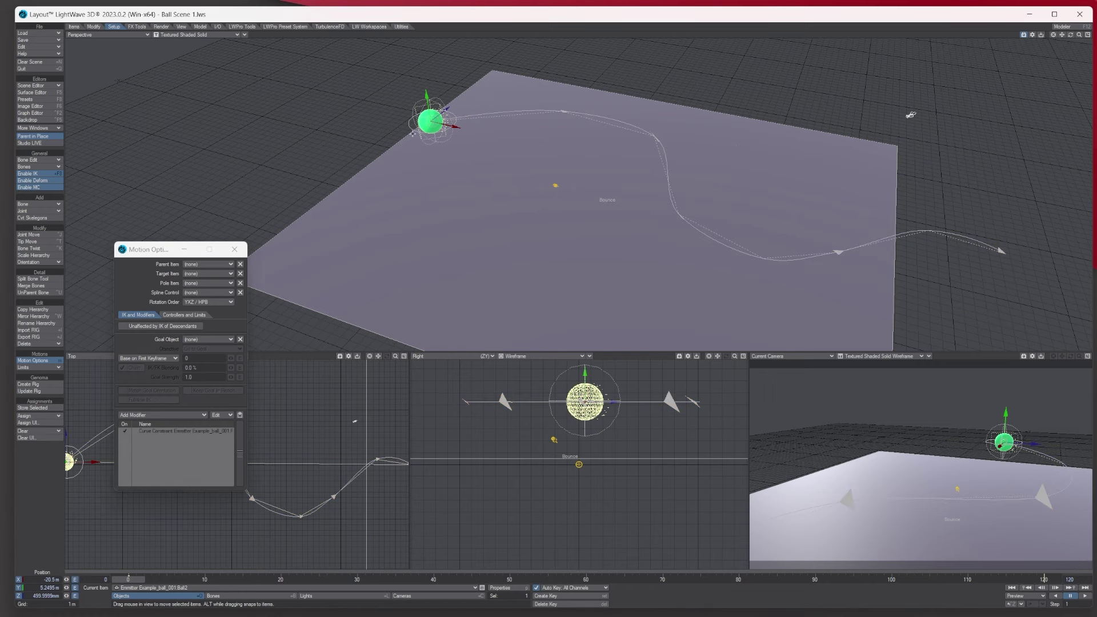
pyautogui.click(156, 432)
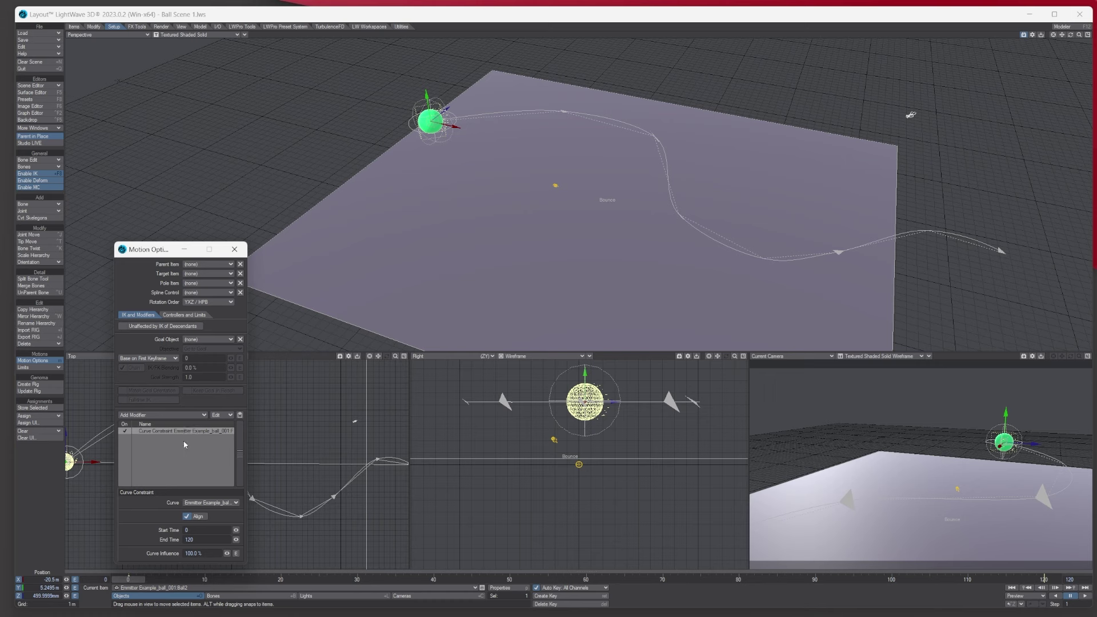
pyautogui.click(188, 517)
pyautogui.click(187, 517)
pyautogui.click(234, 249)
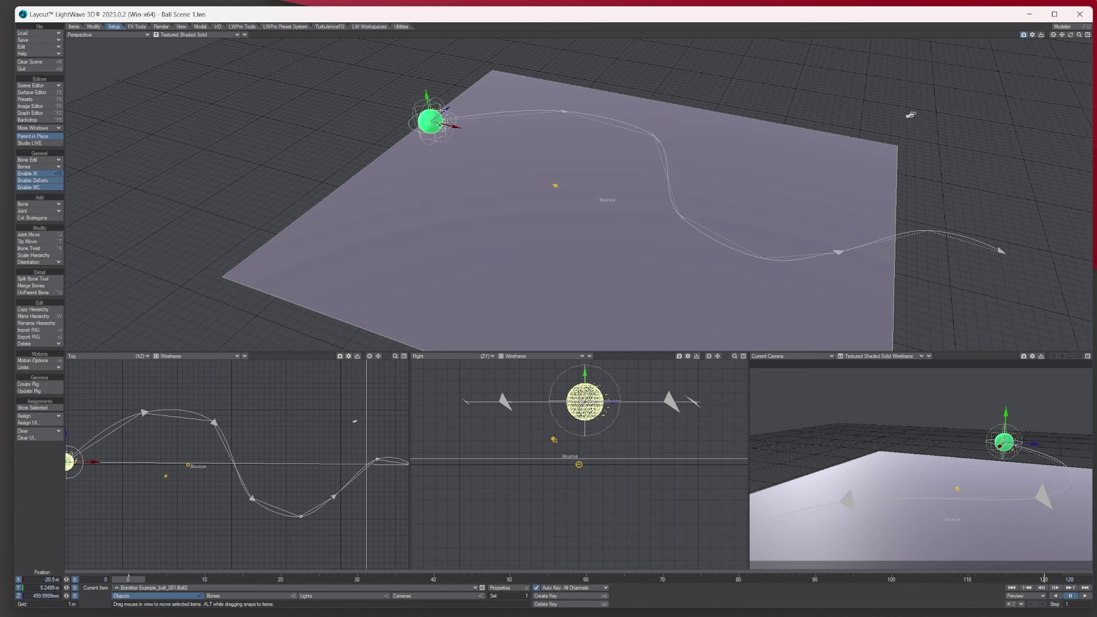
# Review the Generator, Particle, Motion and Etc settings of Ball2's FX Emitter, and close the object properties.
pyautogui.click(500, 588)
pyautogui.click(193, 148)
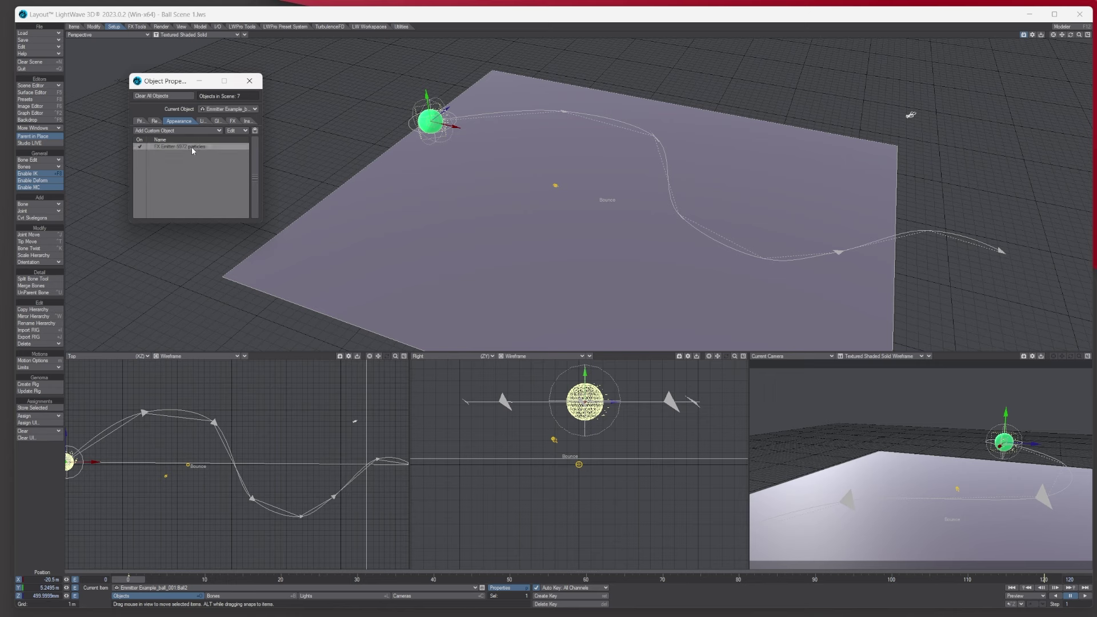
pyautogui.doubleClick(193, 147)
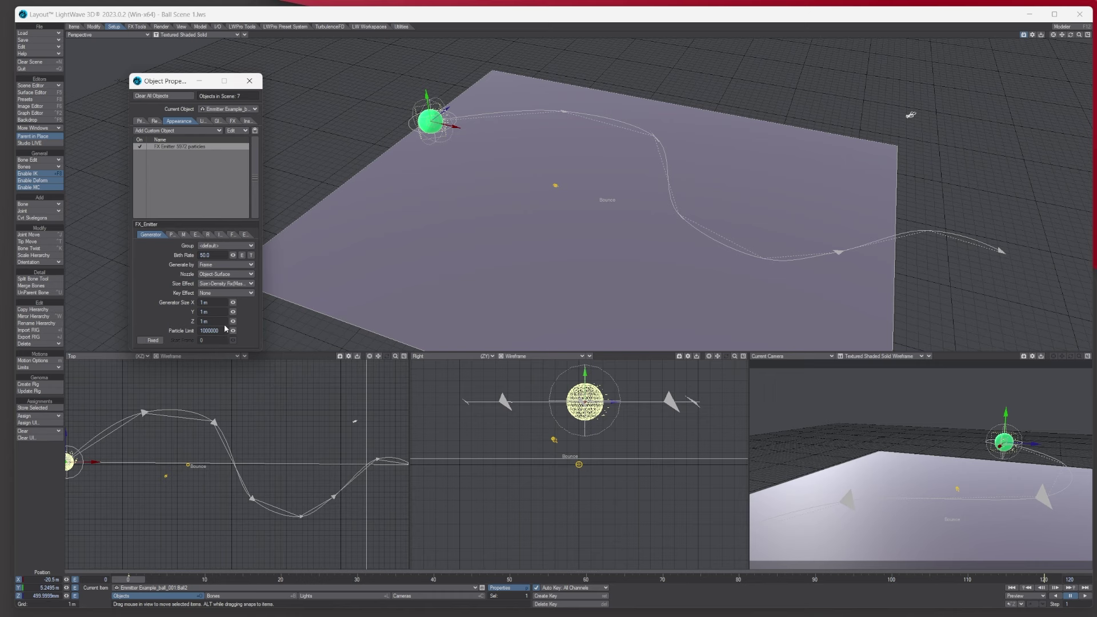
pyautogui.click(171, 234)
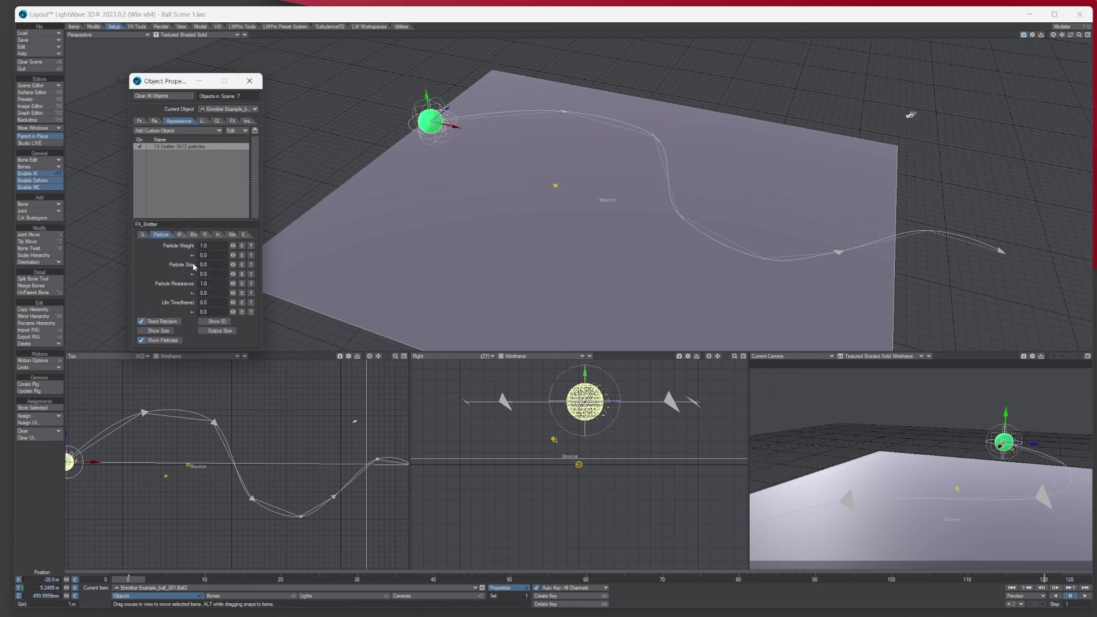
pyautogui.click(178, 235)
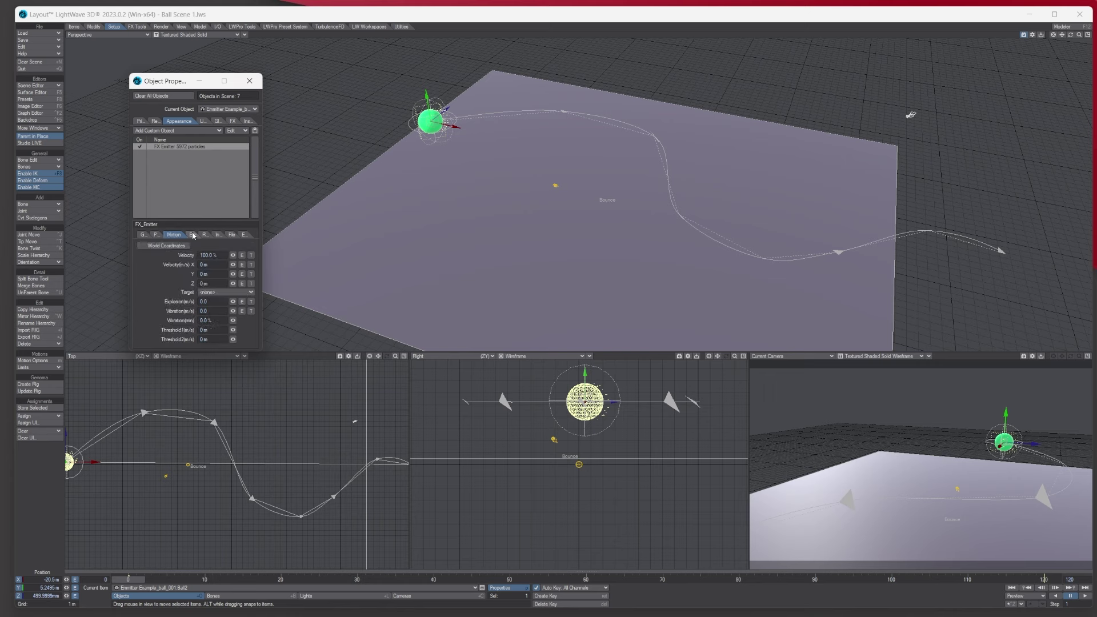
pyautogui.click(189, 235)
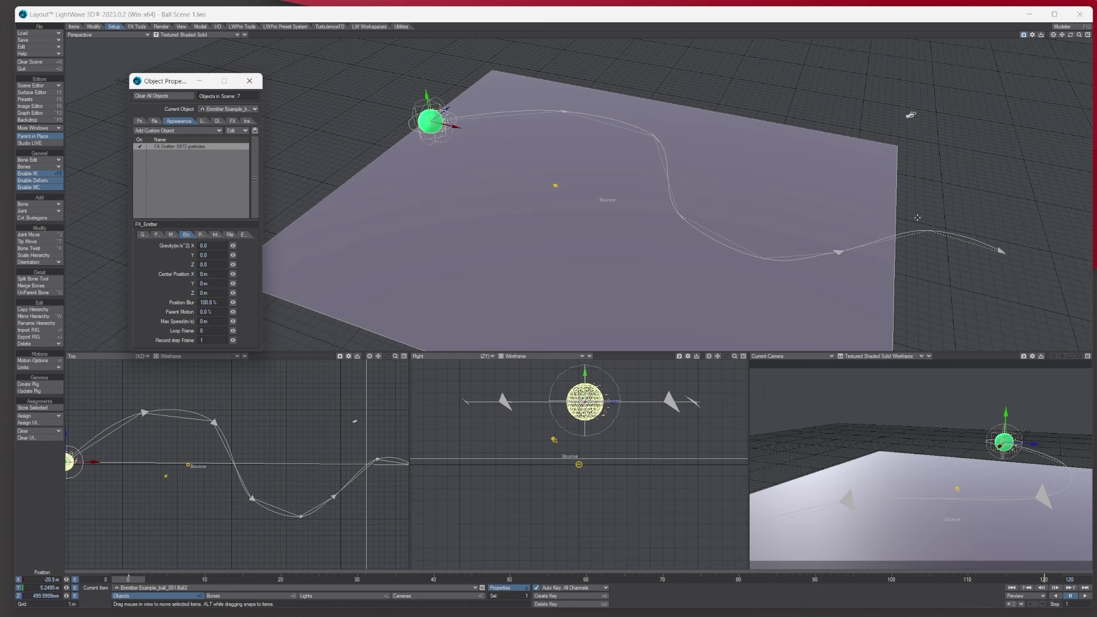
pyautogui.click(249, 81)
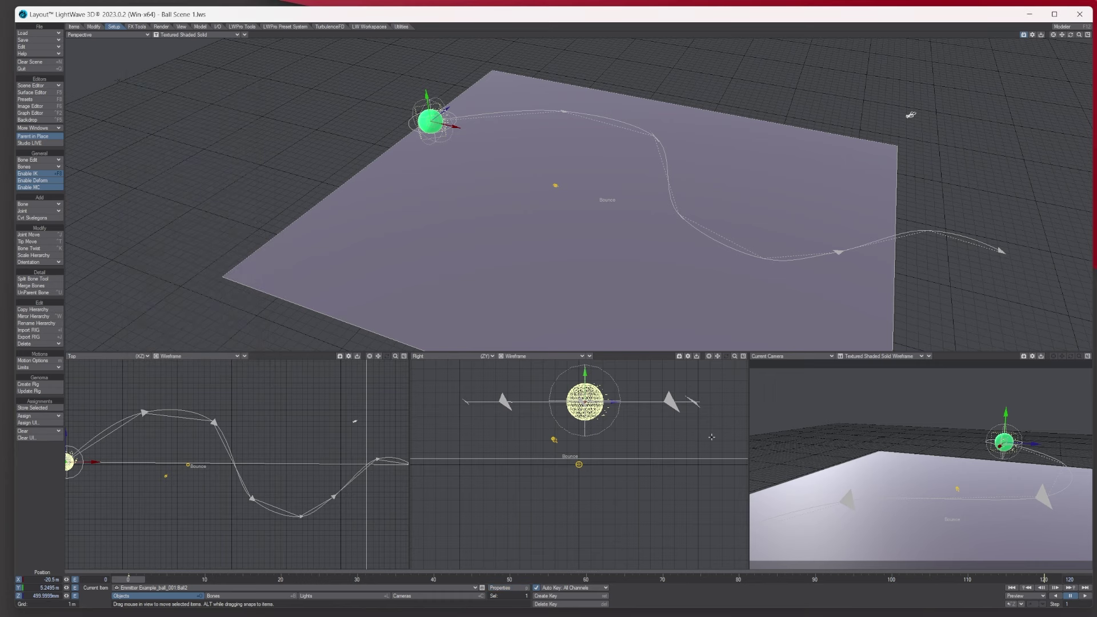
# Play the path animation partway, select the Wind object, and show its FX Wind Mode settings.
pyautogui.click(1086, 596)
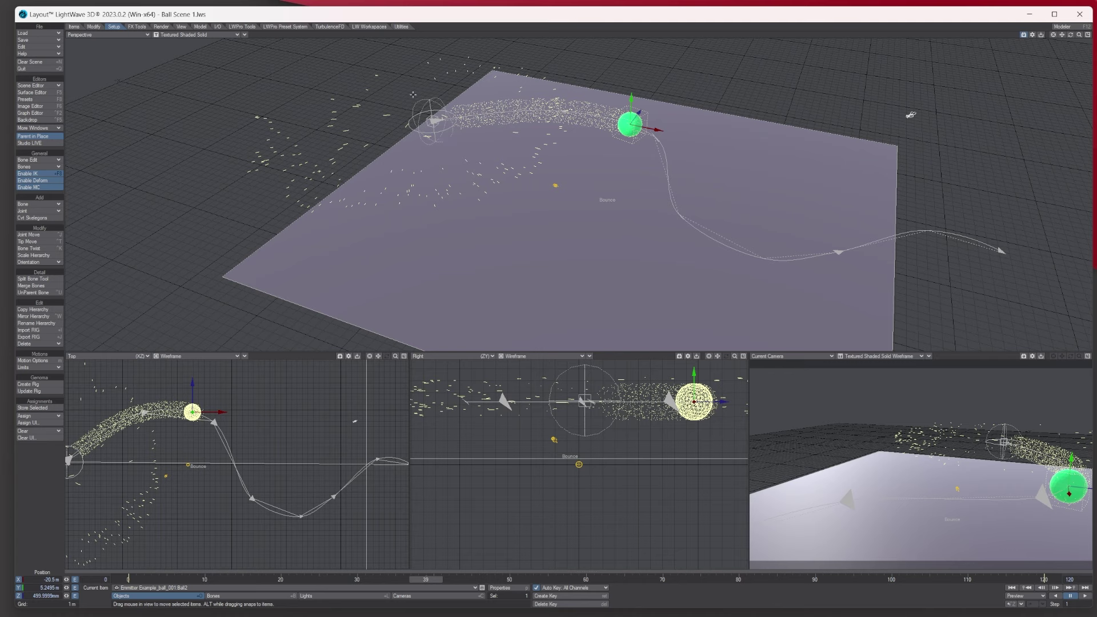
pyautogui.press('p')
pyautogui.click(422, 117)
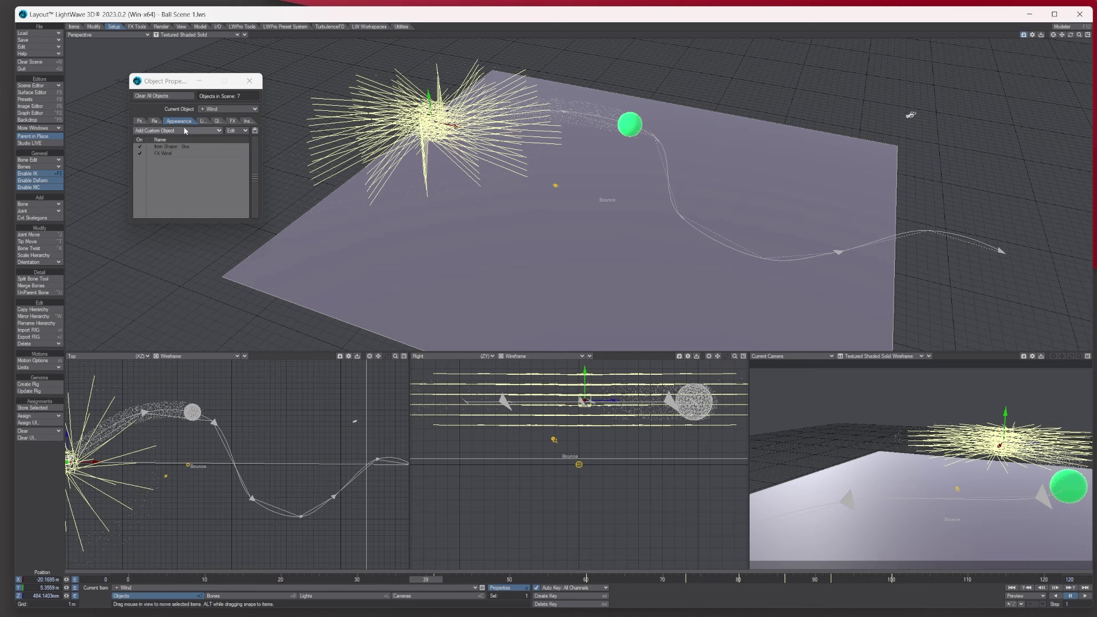
pyautogui.click(164, 153)
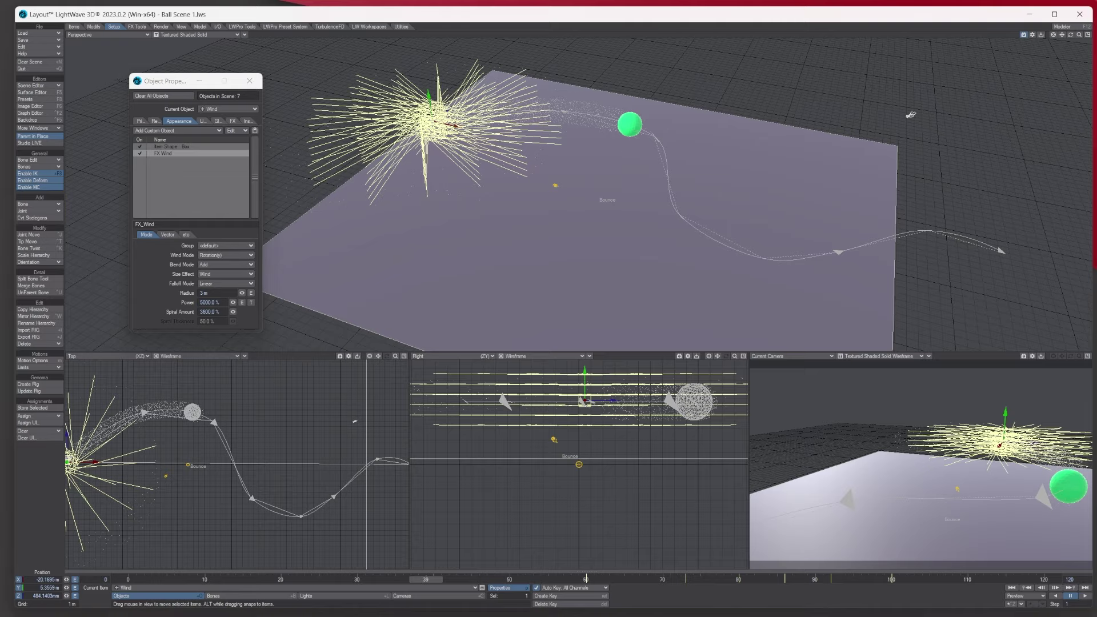
# Select the path-following ball, play its particle trail through the moving wind, and stop playback.
pyautogui.click(632, 123)
pyautogui.click(1086, 596)
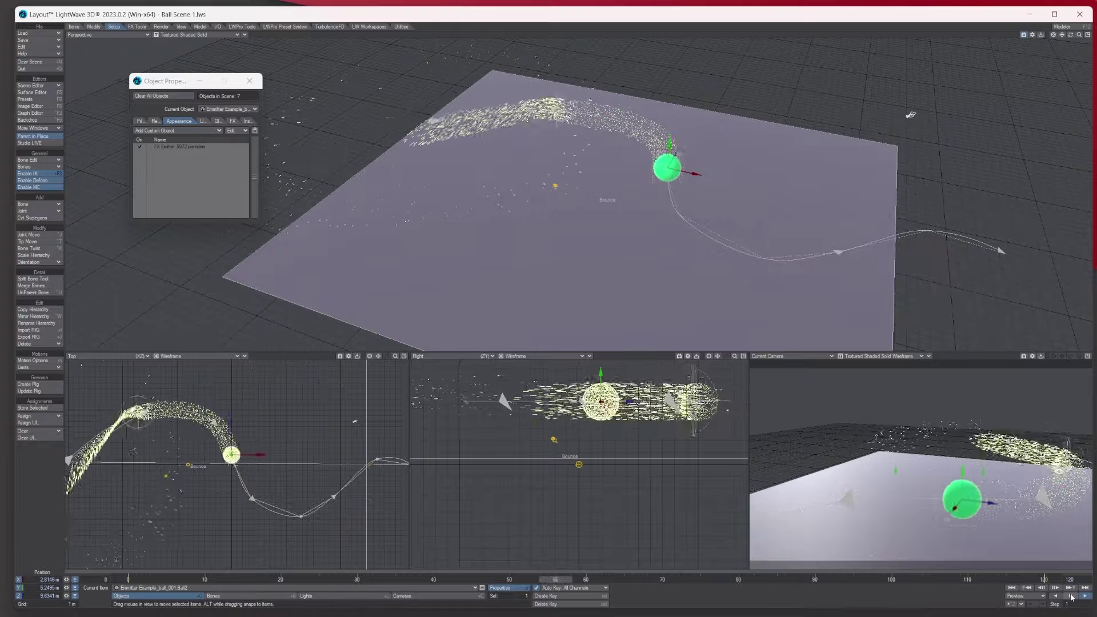
pyautogui.click(1070, 597)
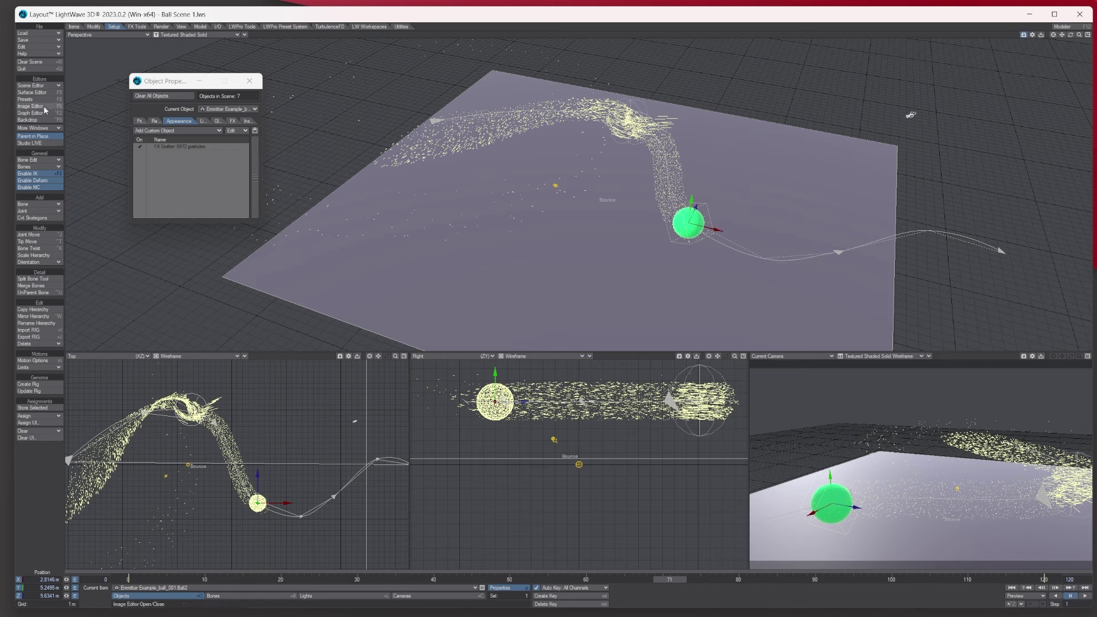
# Make Wind the current object and disable its FX Wind effect.
pyautogui.click(250, 110)
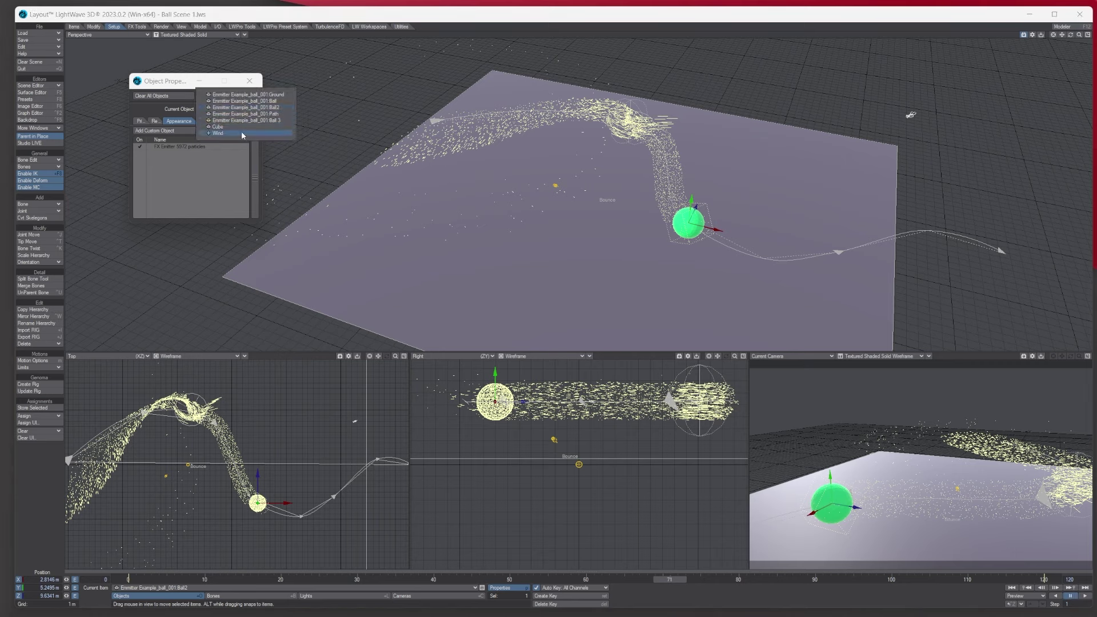
pyautogui.click(241, 131)
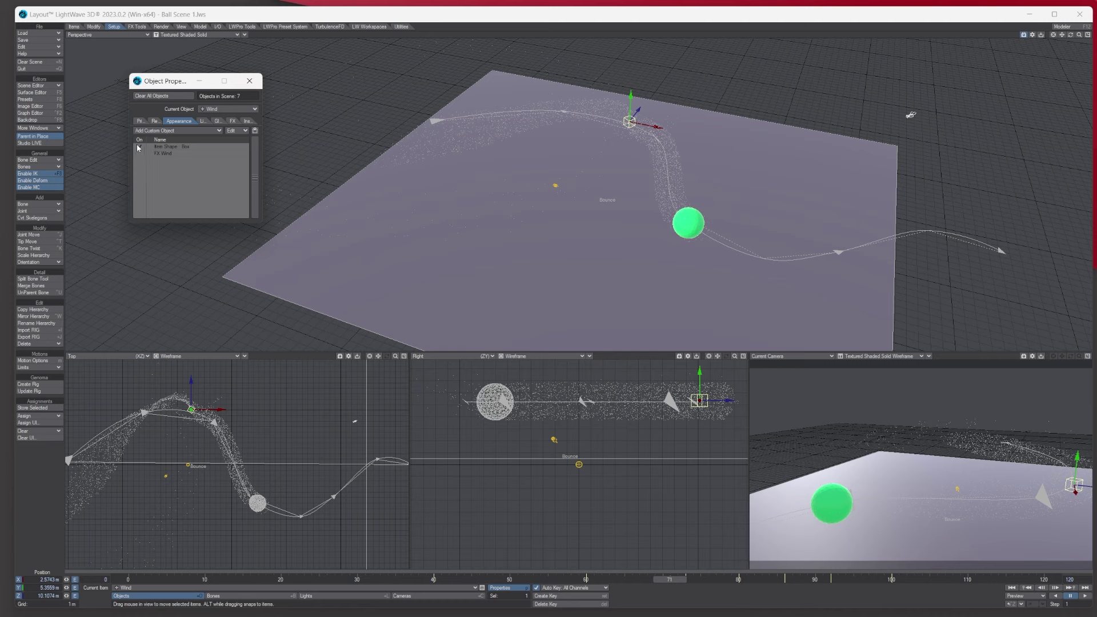
pyautogui.click(40, 128)
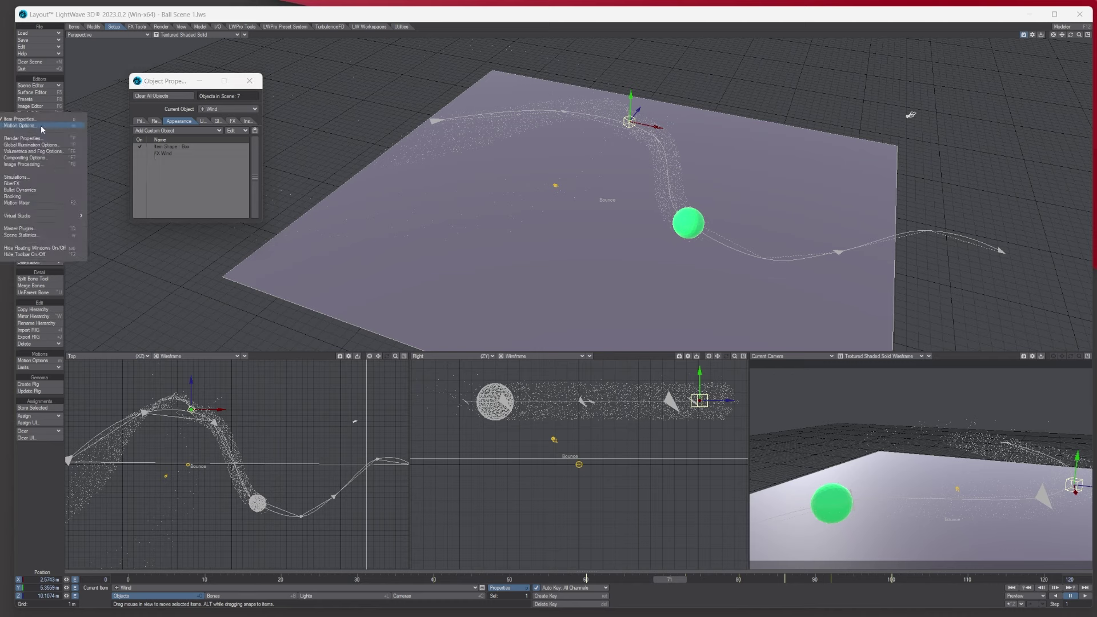
pyautogui.click(184, 70)
# Check the Wind item's activation and visibility toggles in the Scene Editor, and close the editor.
pyautogui.click(35, 85)
pyautogui.moveTo(166, 176); pyautogui.dragTo(207, 177)
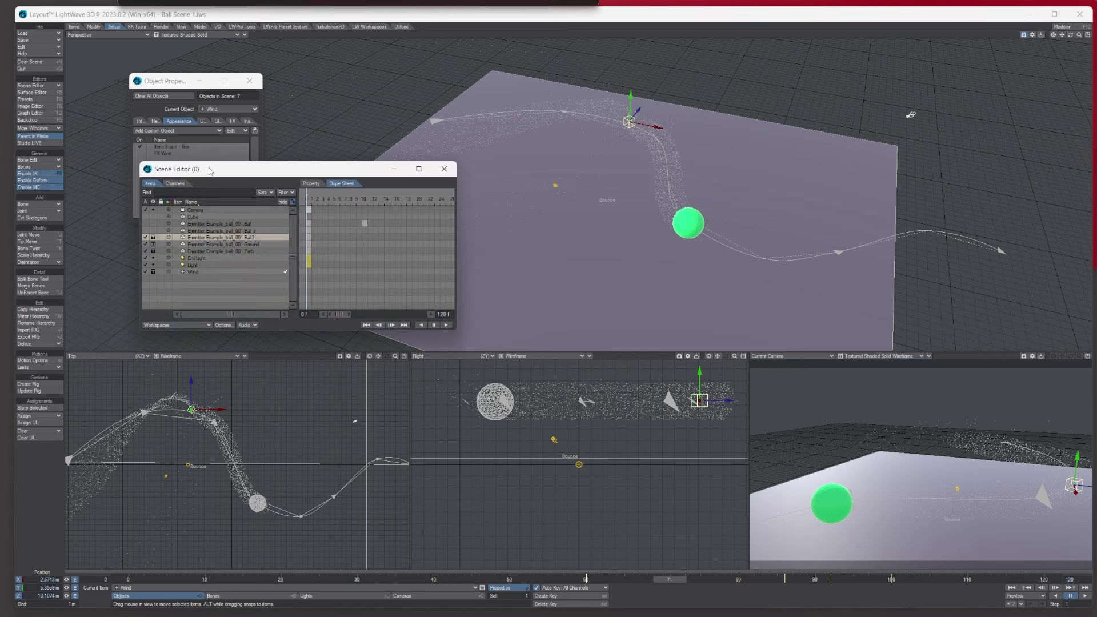
pyautogui.click(147, 272)
pyautogui.click(153, 272)
pyautogui.click(154, 278)
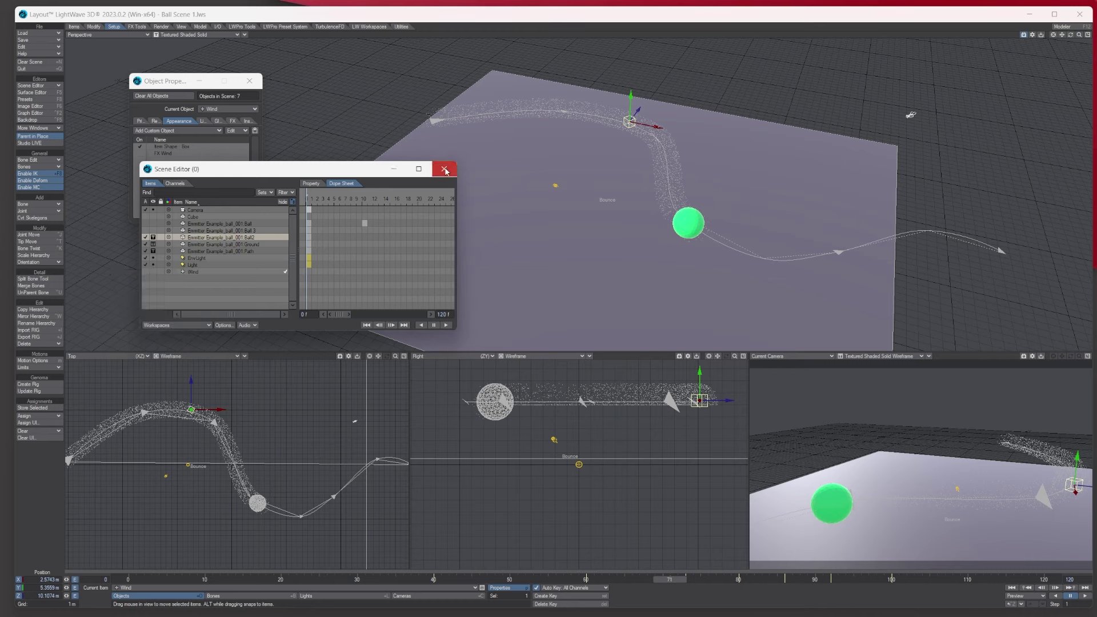
pyautogui.click(446, 169)
# Return to frame 0, select the path-following ball, and set its emitter's Gravity Y to -9.8.
pyautogui.click(125, 580)
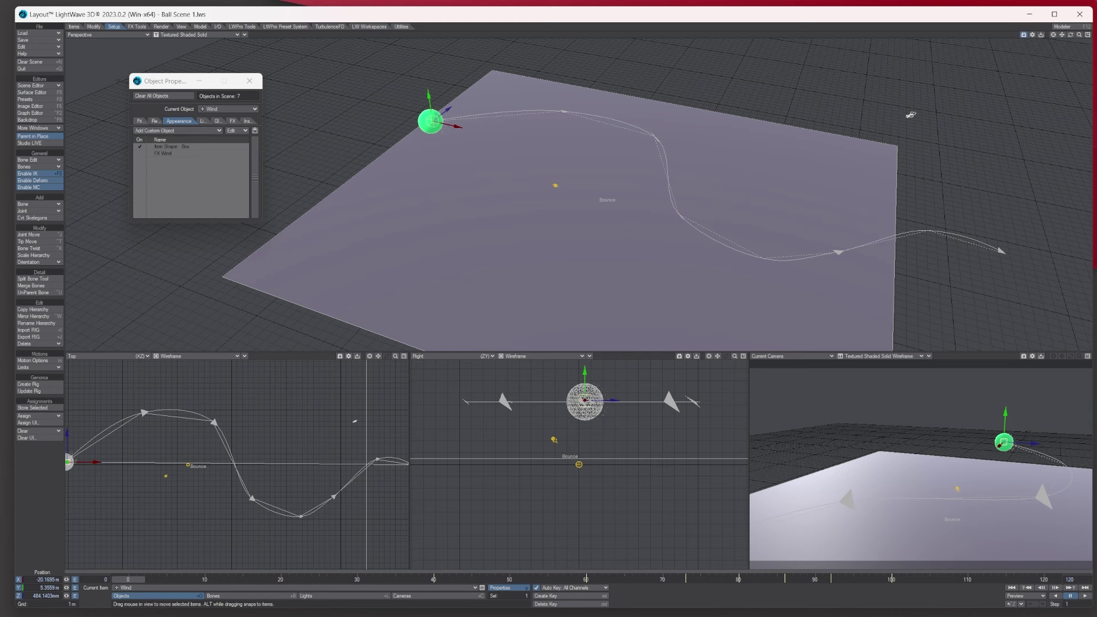
pyautogui.press('Down')
pyautogui.click(197, 148)
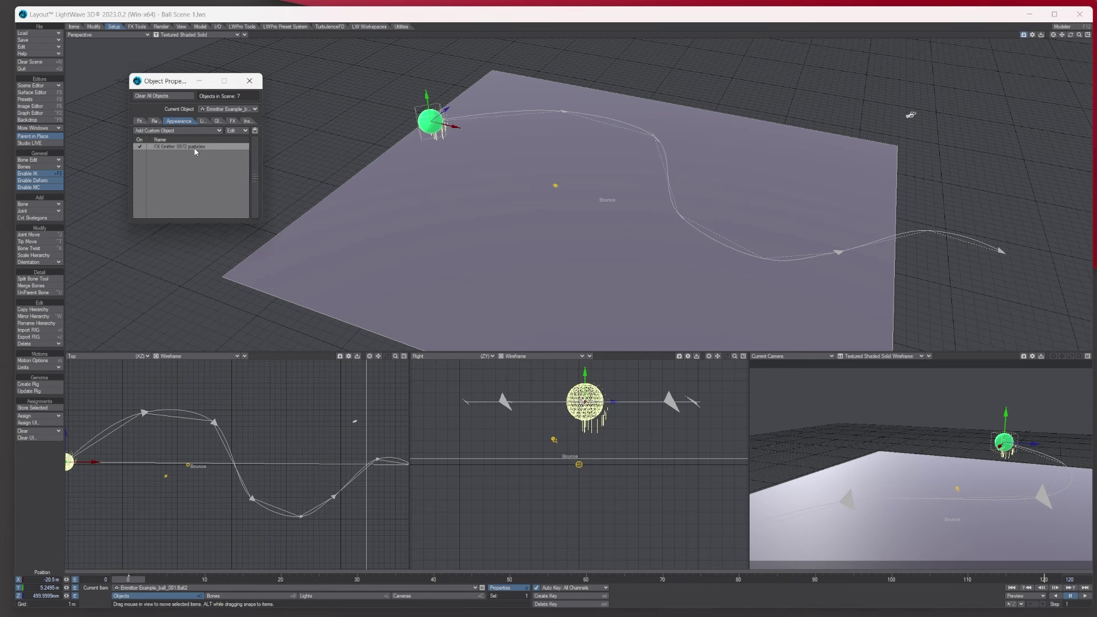
pyautogui.click(196, 235)
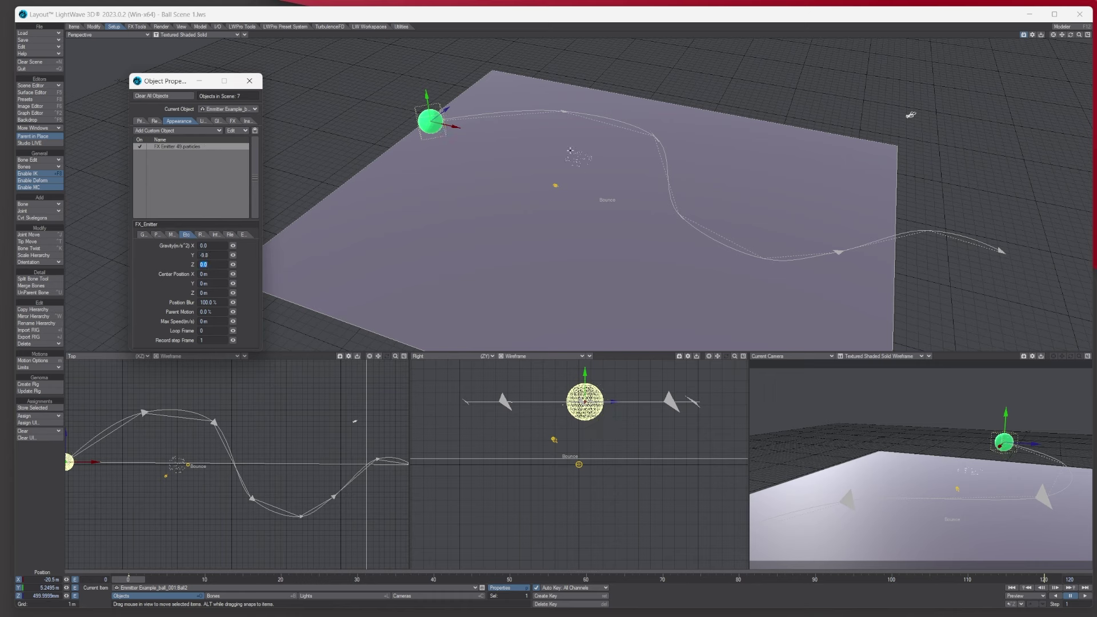
# Select the ground plane and show its FX Collision settings.
pyautogui.click(292, 231)
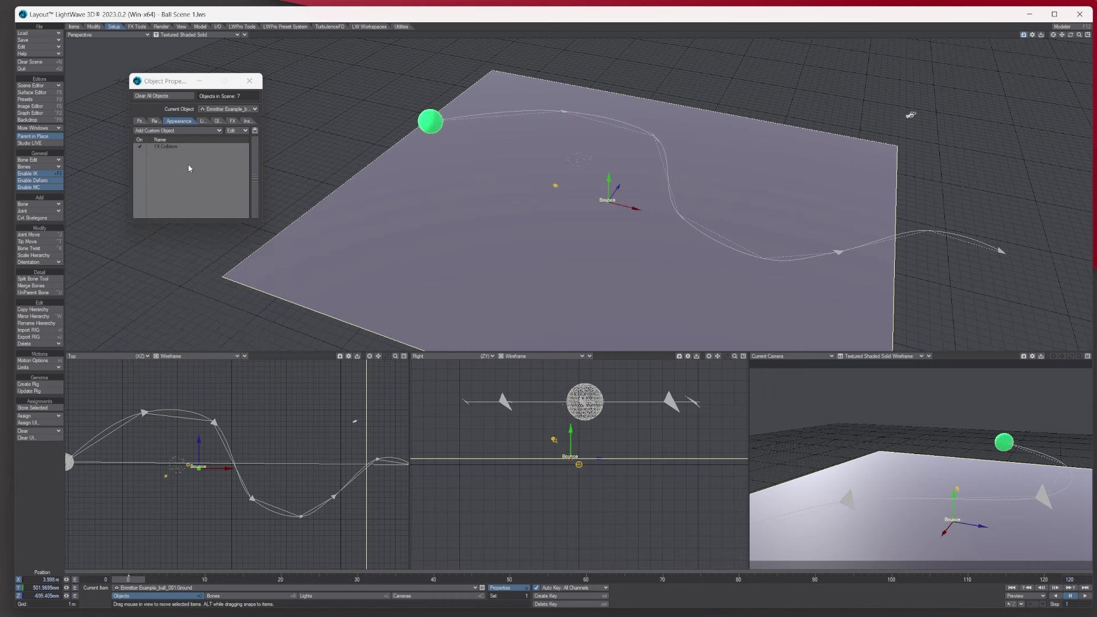
pyautogui.click(171, 147)
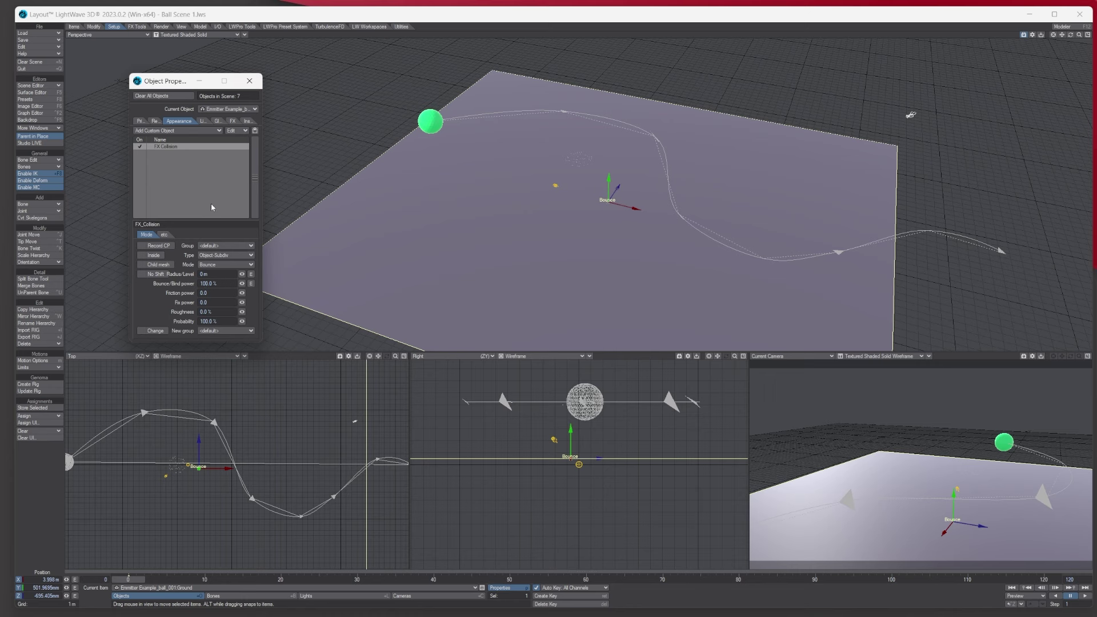
# Recalculate the FX dynamics and play the particle trail falling from the path-following ball.
pyautogui.click(232, 121)
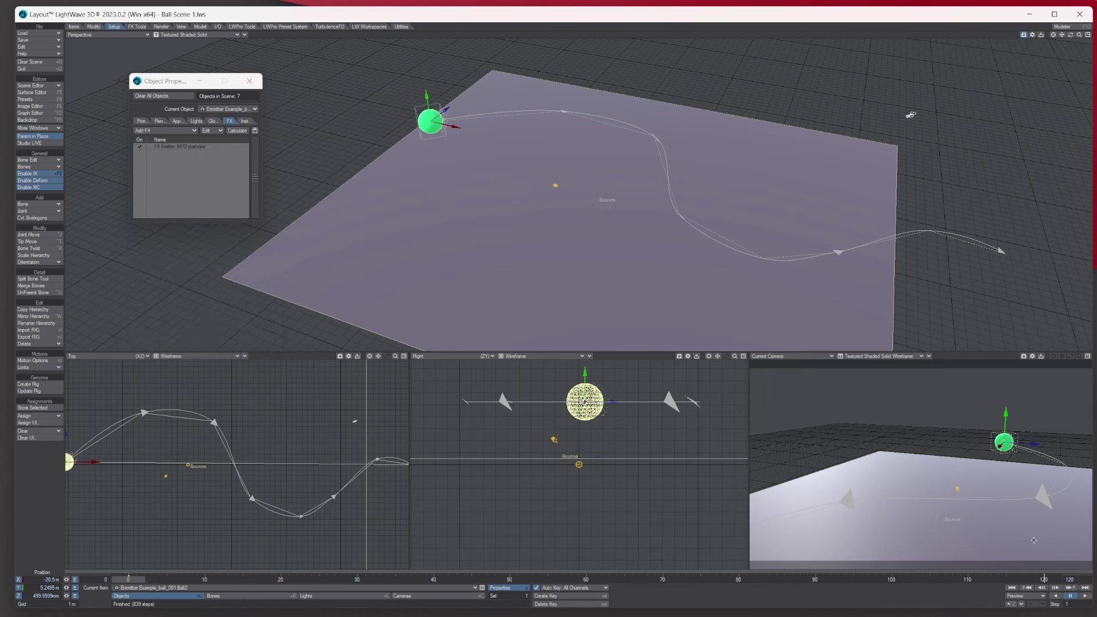
pyautogui.click(1086, 597)
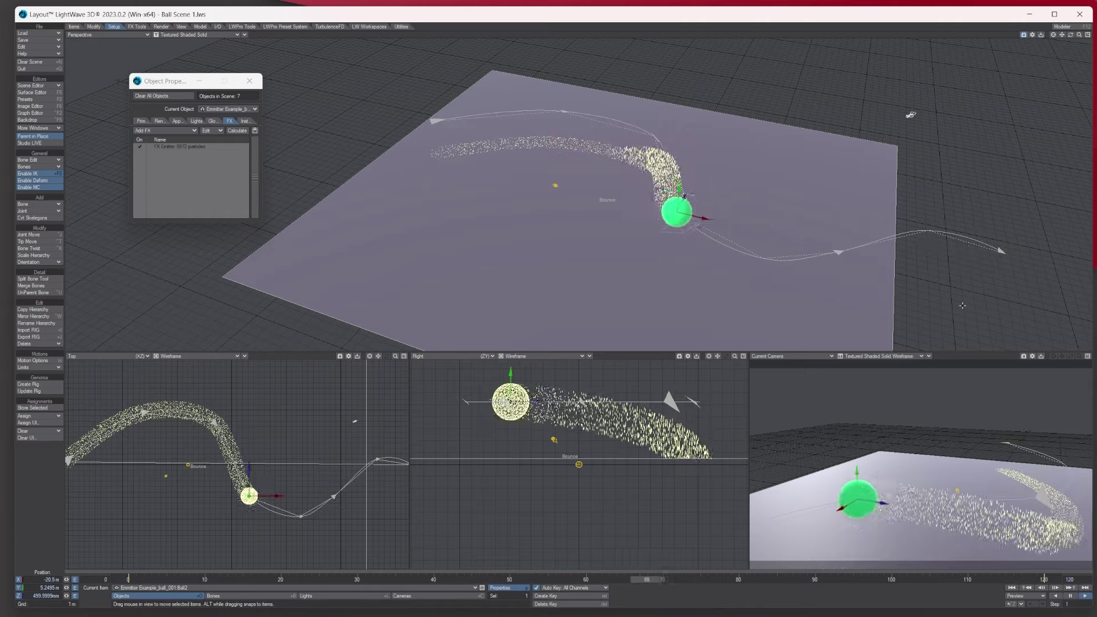
pyautogui.moveTo(1068, 34); pyautogui.dragTo(995, 37)
pyautogui.keyDown('alt'); pyautogui.moveTo(700, 61); pyautogui.dragTo(217, 216); pyautogui.keyUp('alt')
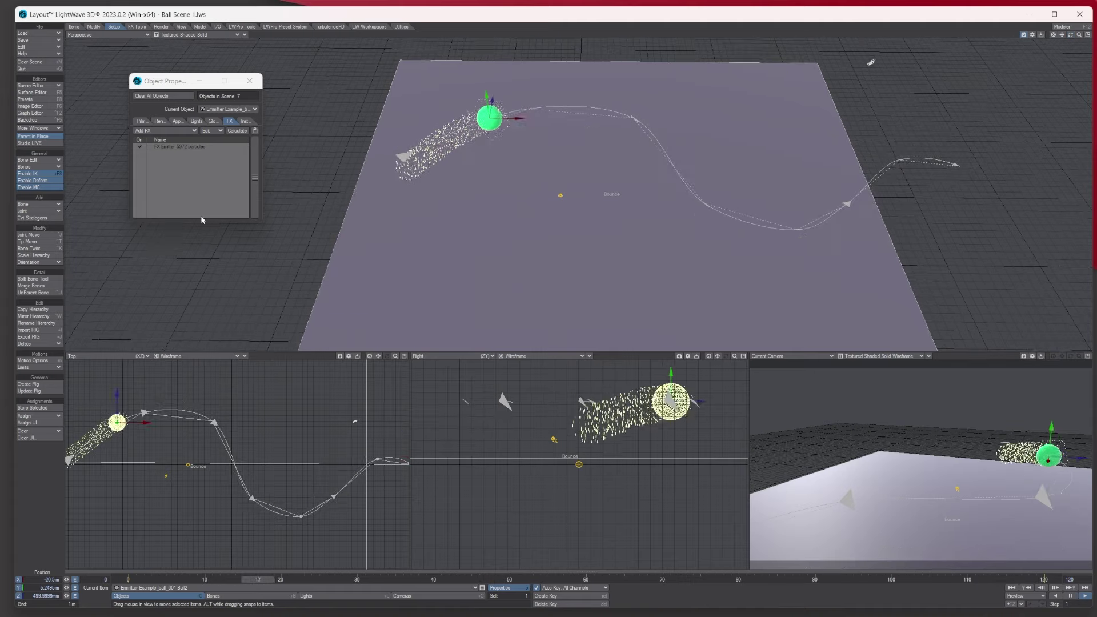
# Reopen the ground's FX Collision settings, stop playback, and set the Bounce/Bind power to 1000%.
pyautogui.click(234, 109)
pyautogui.click(235, 95)
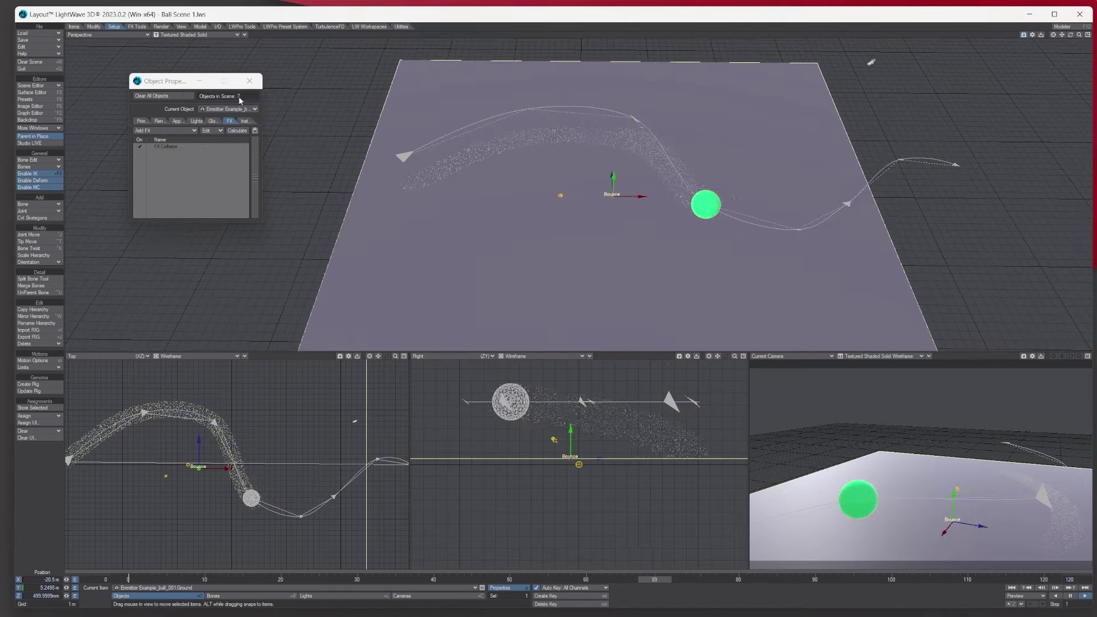
pyautogui.doubleClick(182, 145)
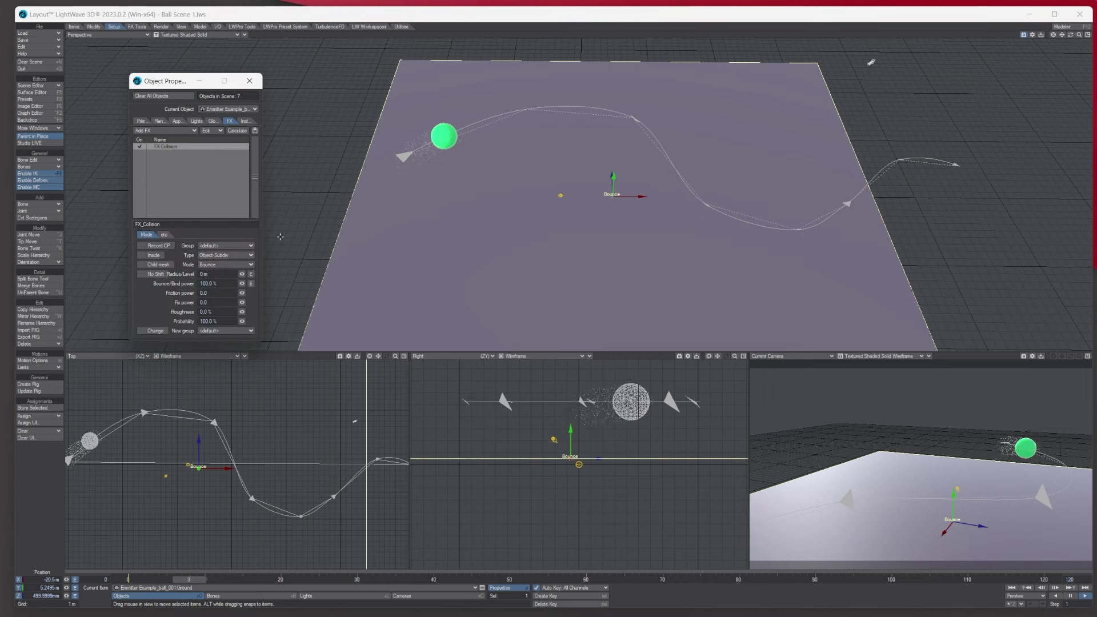
pyautogui.click(1069, 596)
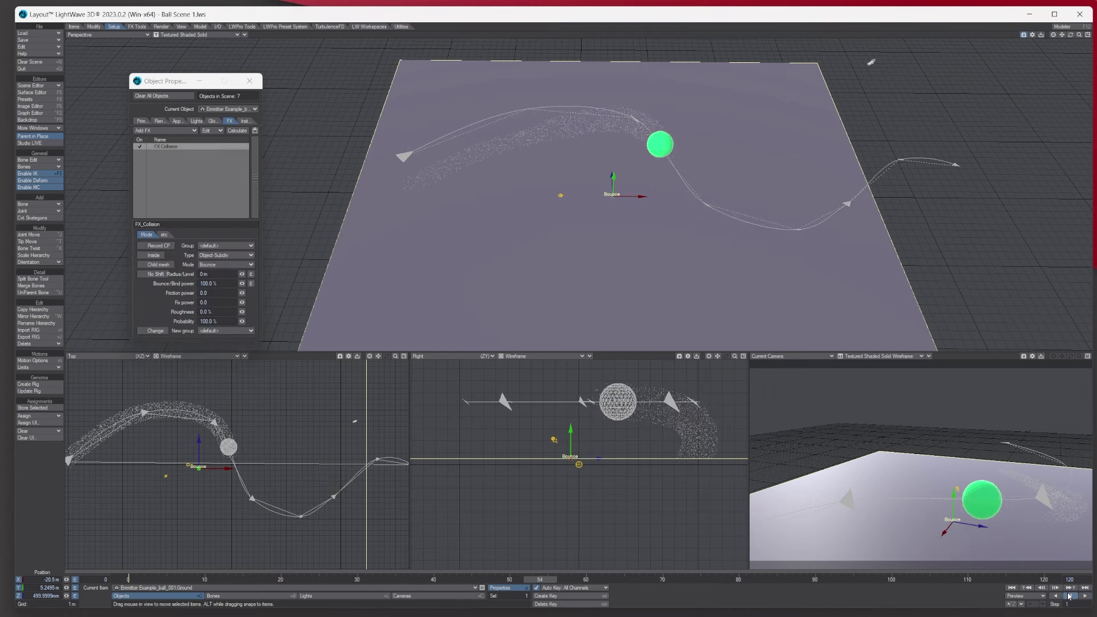
pyautogui.click(210, 284)
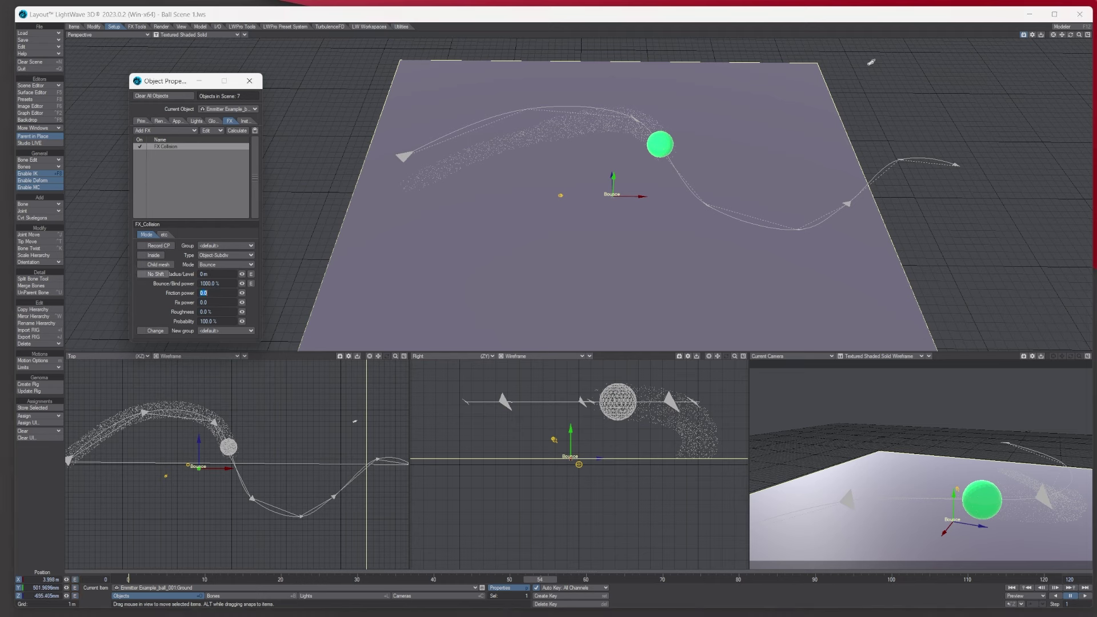
# Recalculate the dynamics from frame 0 and play the particles bouncing off the ground.
pyautogui.click(129, 578)
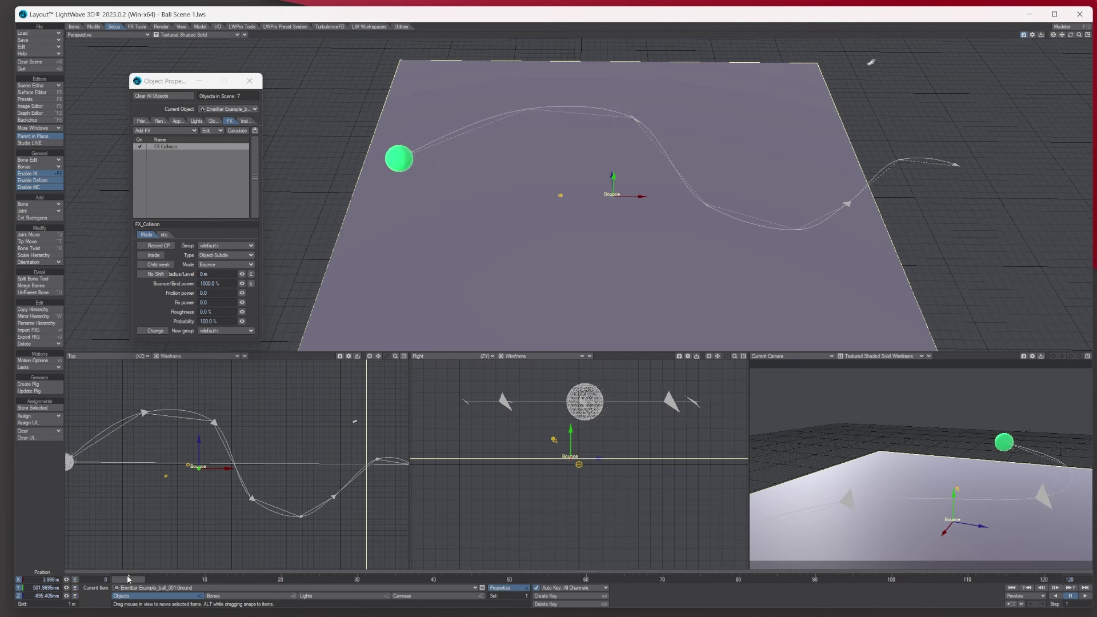
pyautogui.click(235, 130)
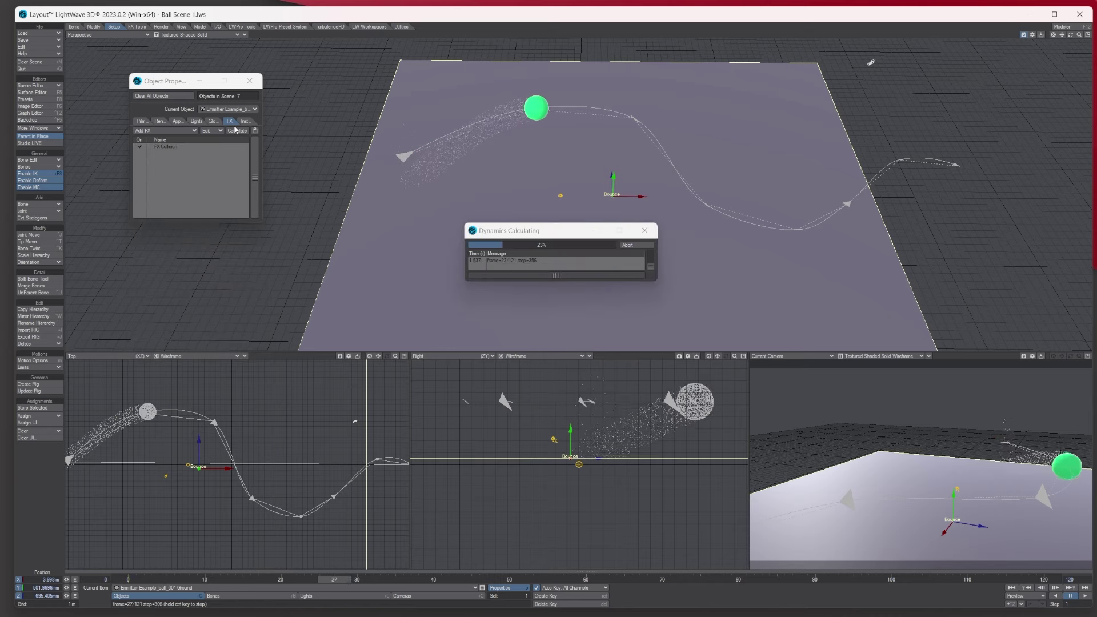
pyautogui.click(1085, 596)
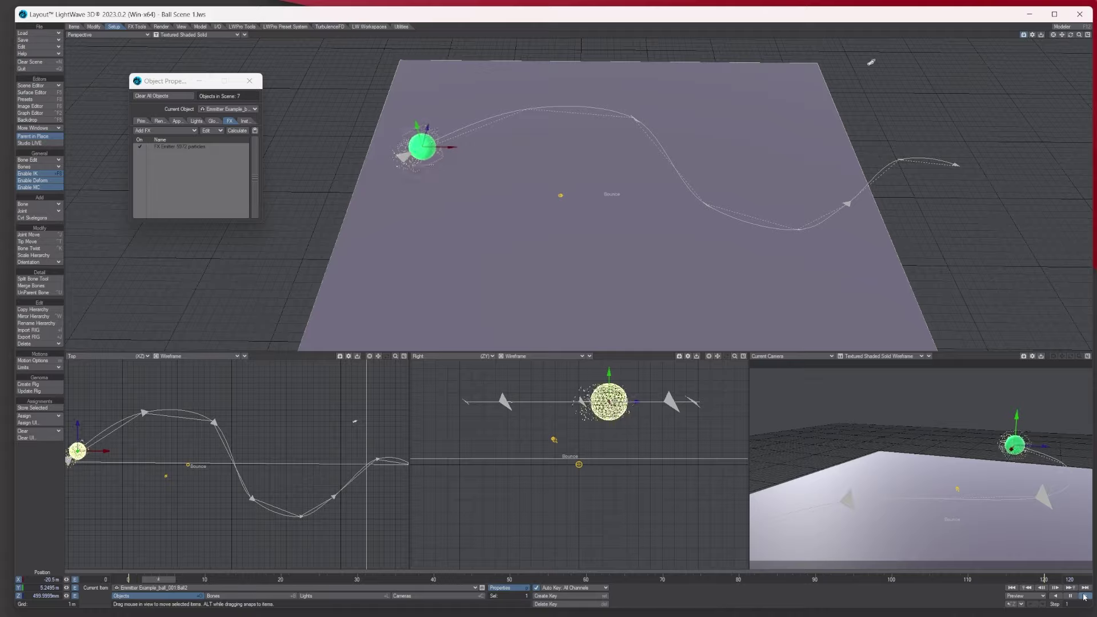
pyautogui.moveTo(1079, 35); pyautogui.dragTo(1079, 38)
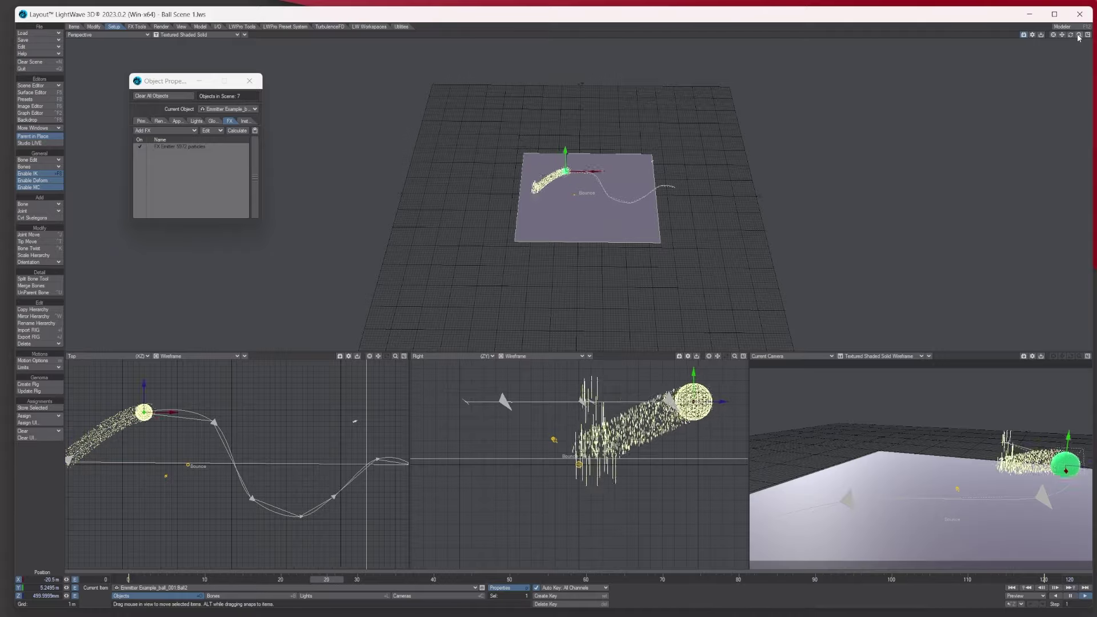
pyautogui.moveTo(1072, 38); pyautogui.dragTo(1071, 37)
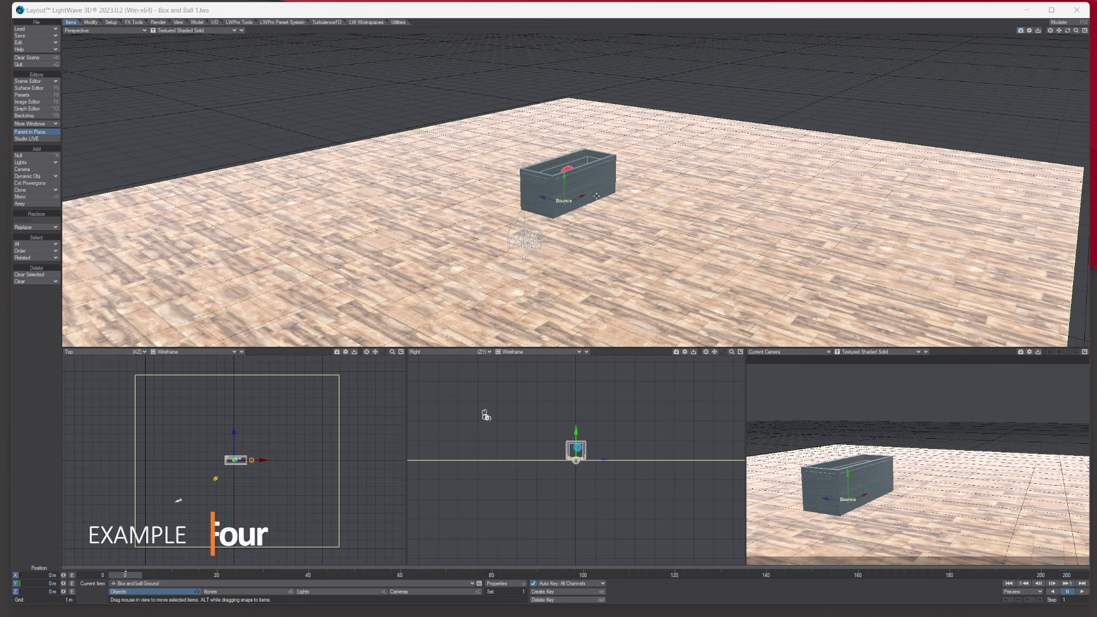
# Play the box-and-ball scene and show the Balls object's FX Emitter Generator settings.
pyautogui.click(1081, 593)
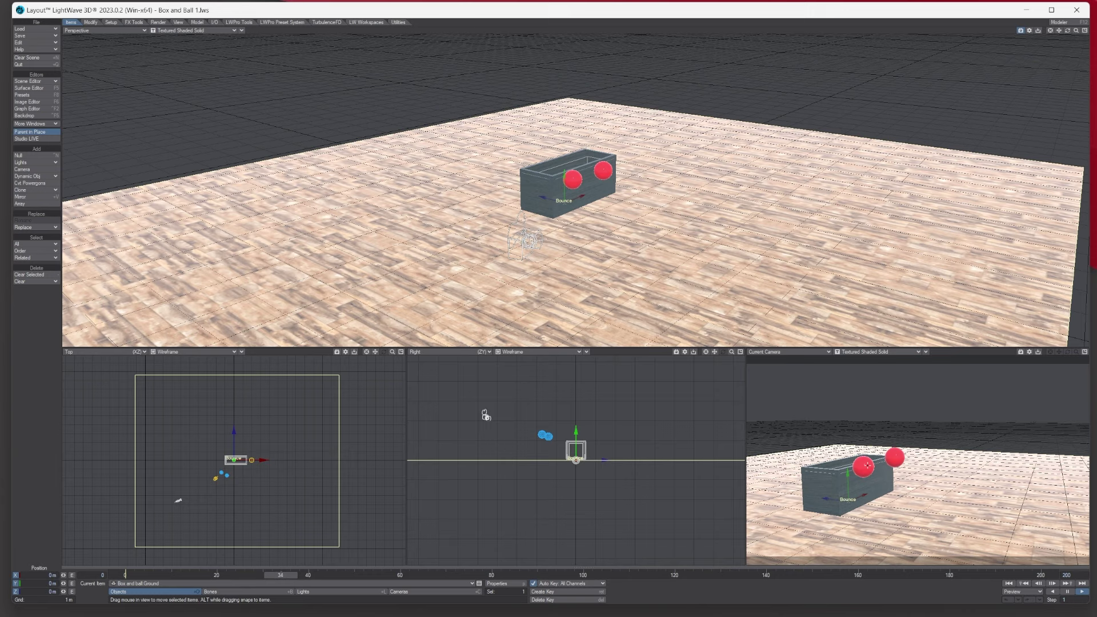
pyautogui.moveTo(1067, 32); pyautogui.dragTo(1038, 36)
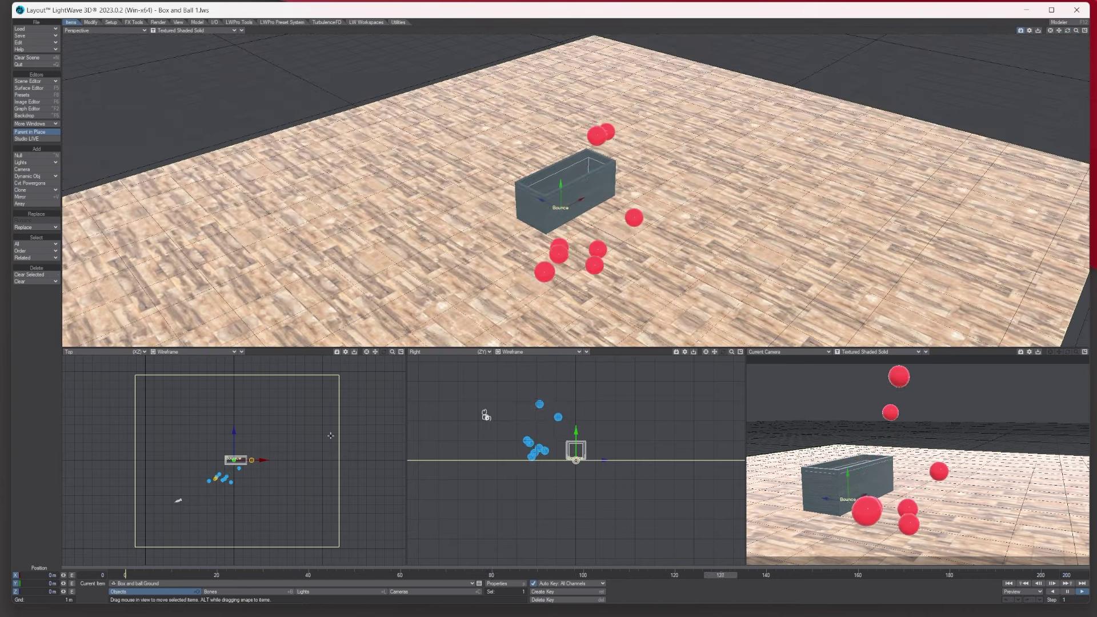
pyautogui.click(569, 169)
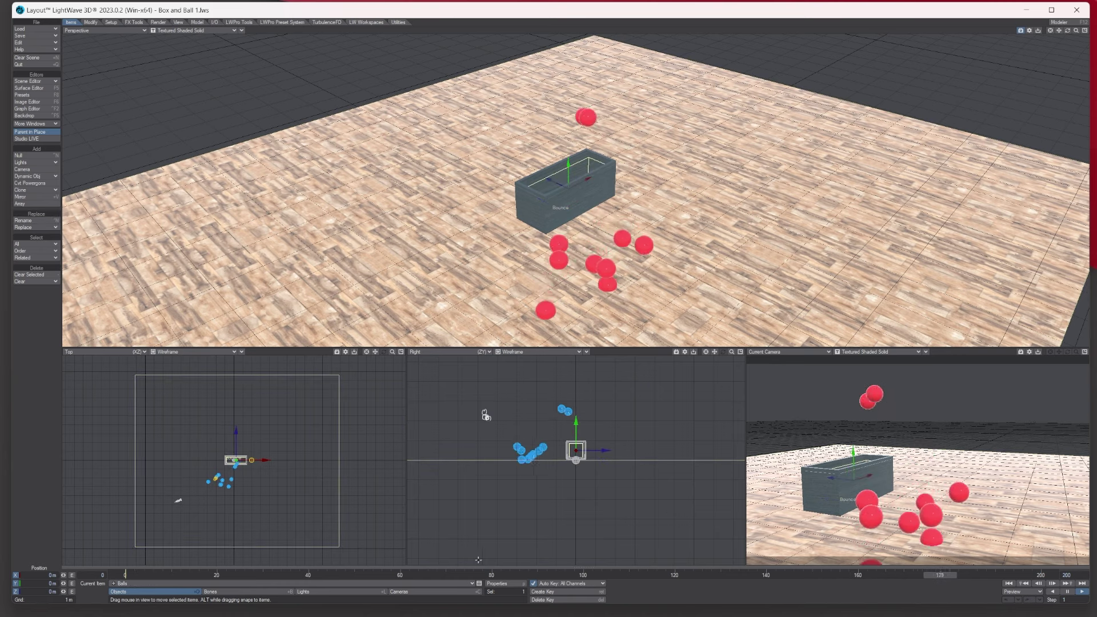
pyautogui.click(499, 586)
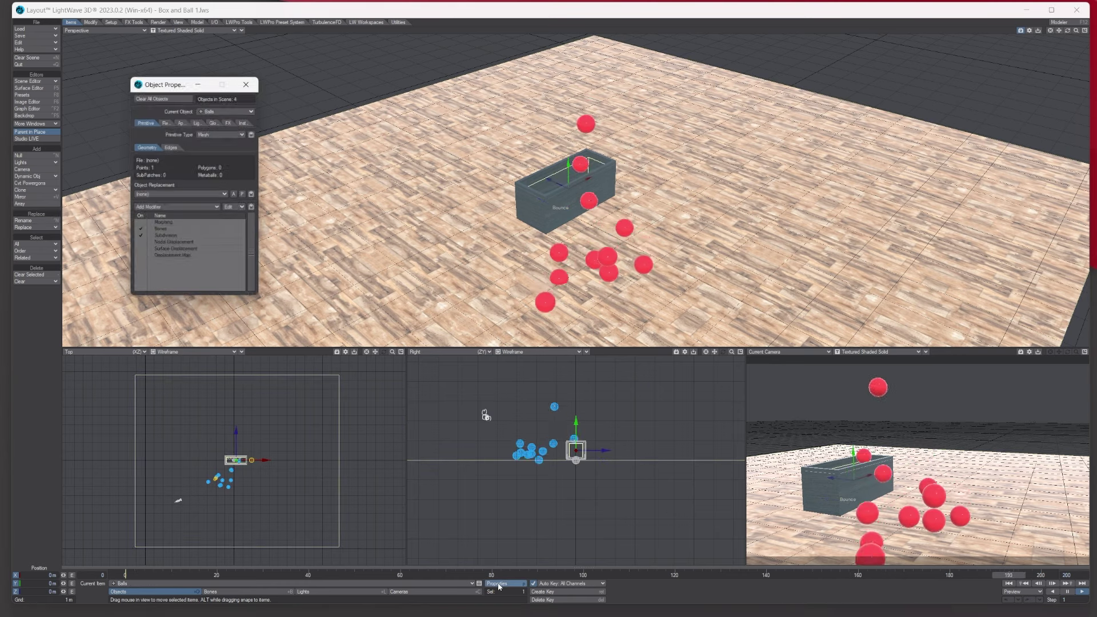
pyautogui.click(231, 121)
pyautogui.click(184, 148)
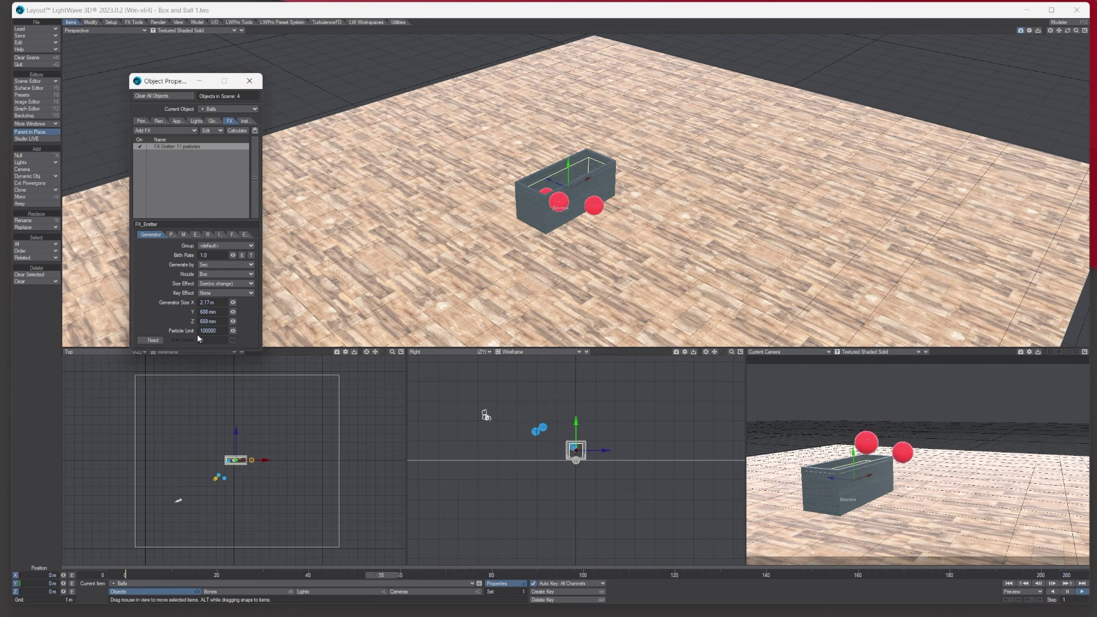
# Examine the Balls emitter's Particle, Motion and Etc settings, and stop the playback.
pyautogui.click(170, 235)
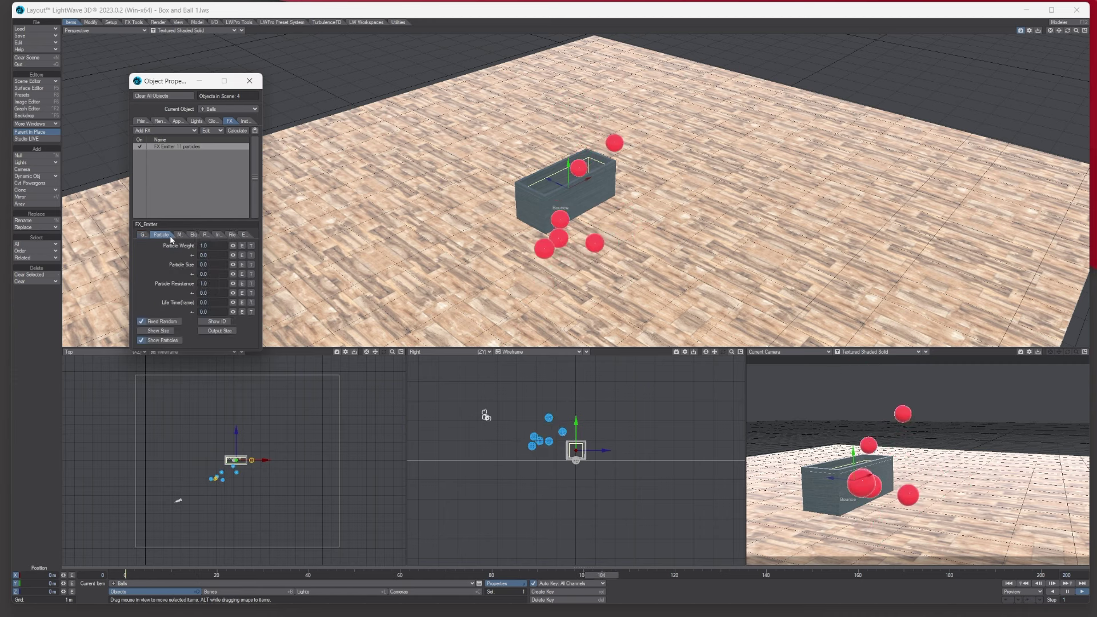
pyautogui.click(178, 235)
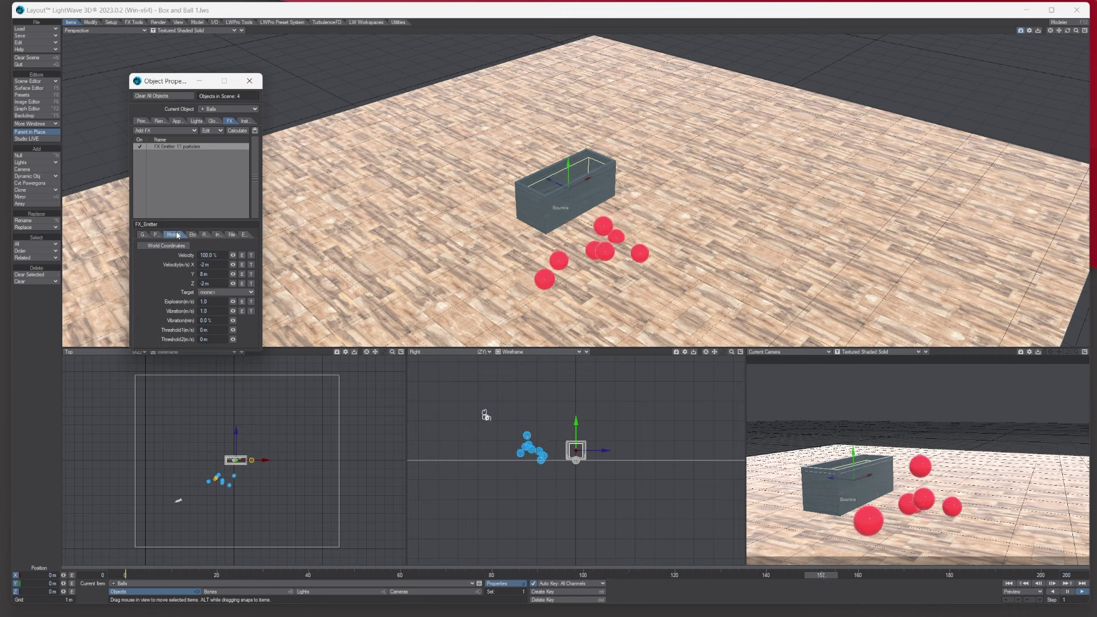
pyautogui.click(157, 235)
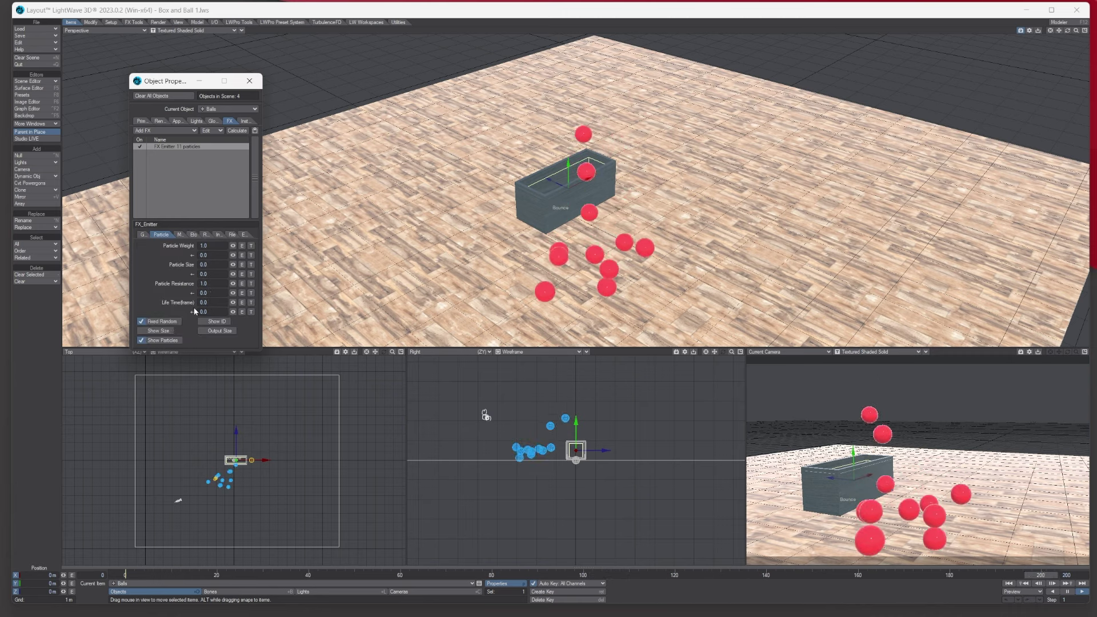
pyautogui.click(179, 236)
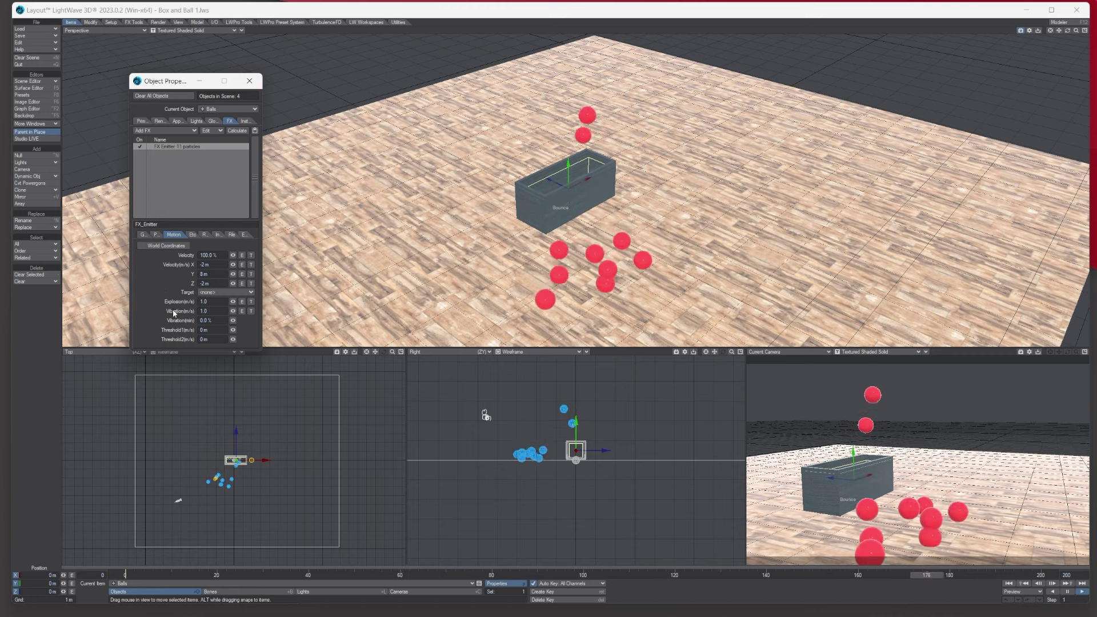
pyautogui.click(193, 235)
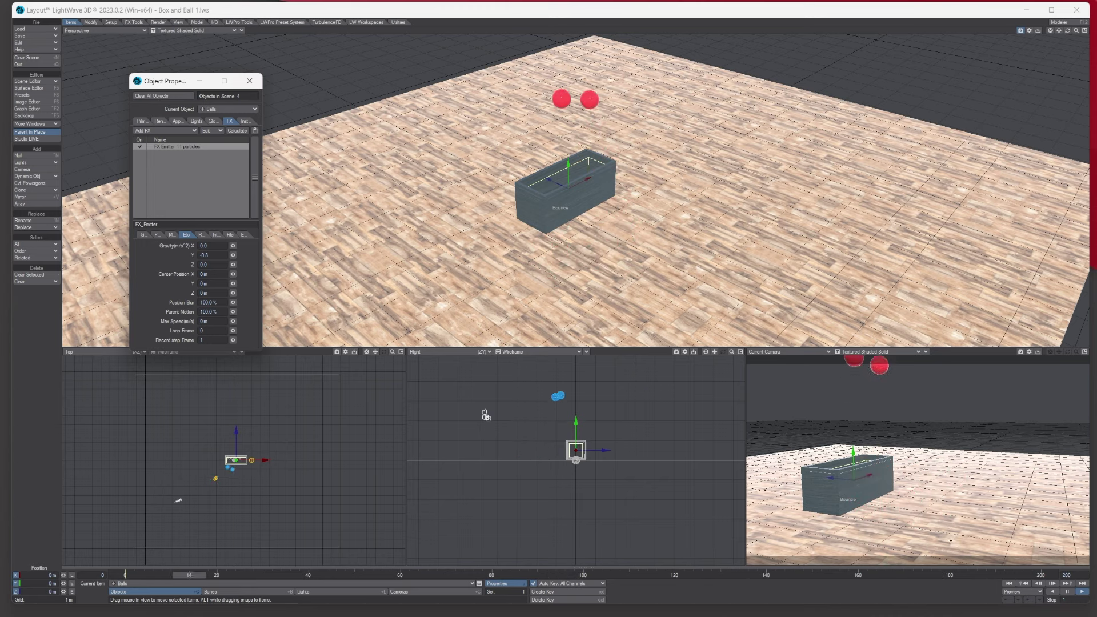
pyautogui.click(1068, 592)
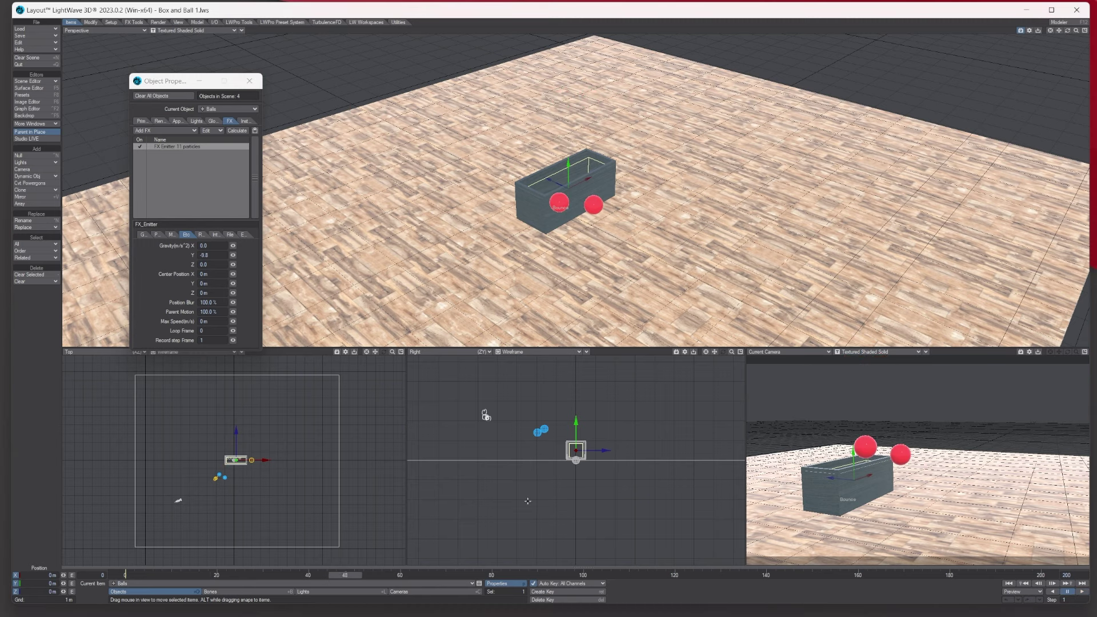
# Open the Balls object's Instance Generator and show the settings of its ball instance.
pyautogui.click(503, 586)
pyautogui.click(241, 122)
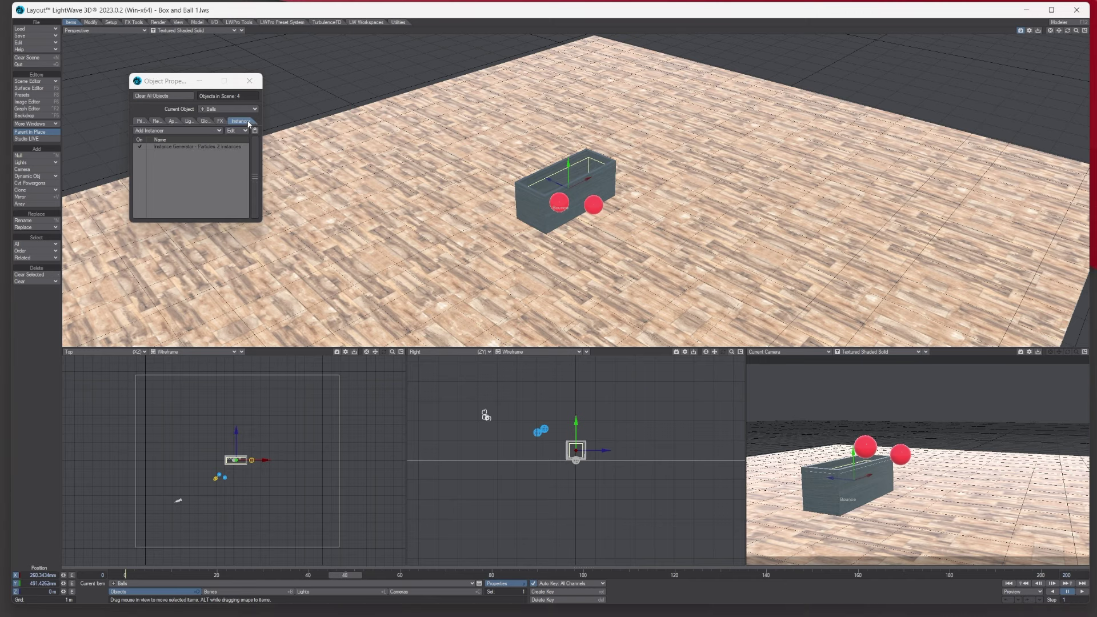
pyautogui.doubleClick(180, 146)
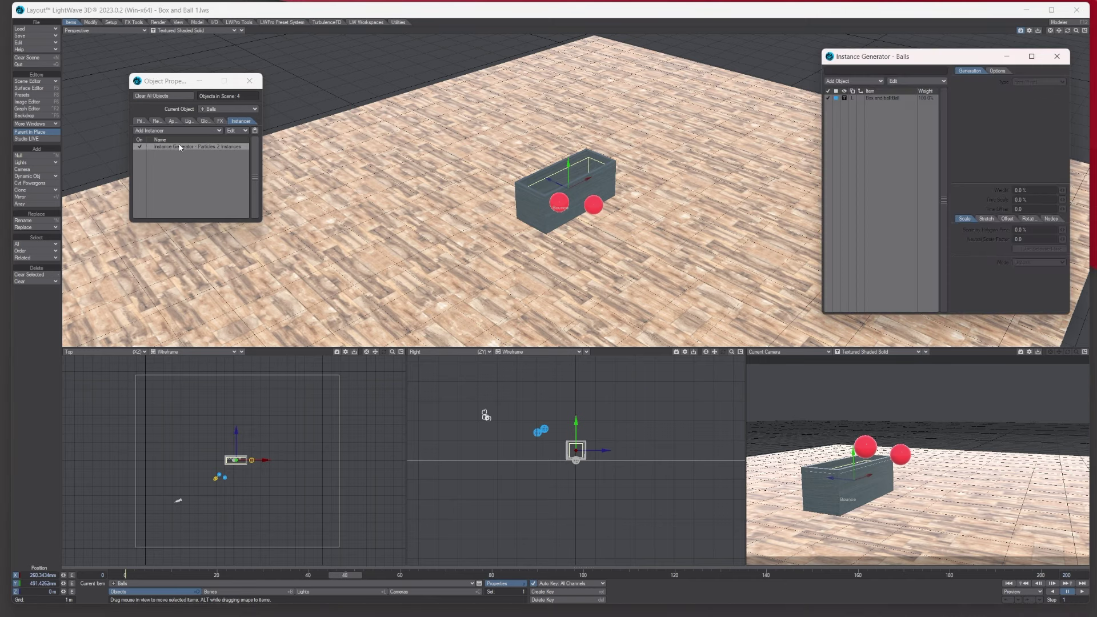
pyautogui.moveTo(869, 60); pyautogui.dragTo(216, 129)
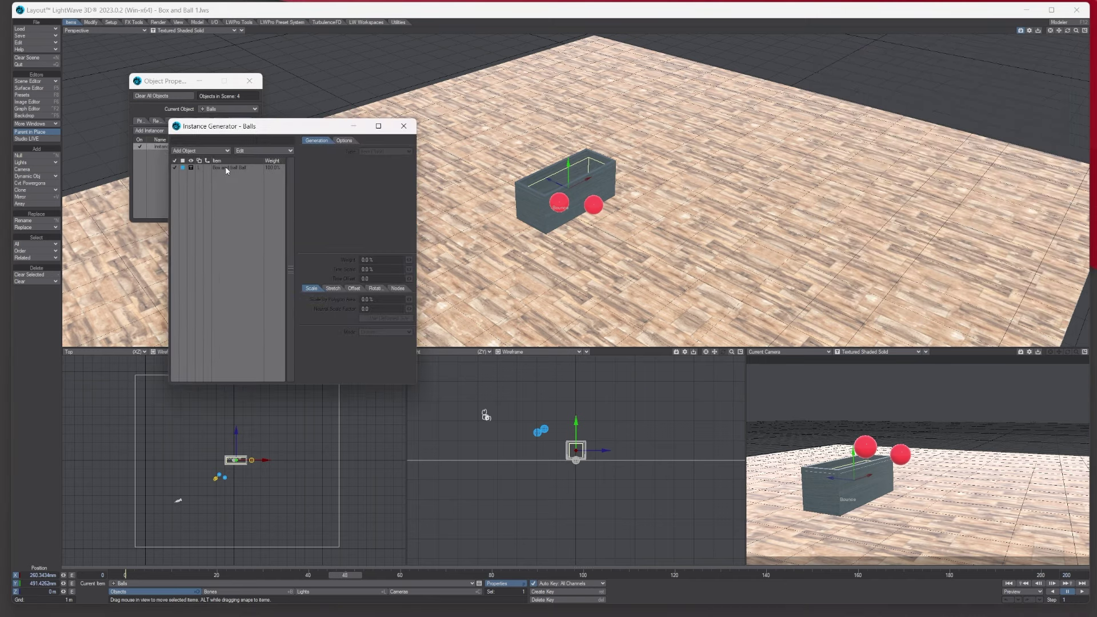
pyautogui.click(227, 168)
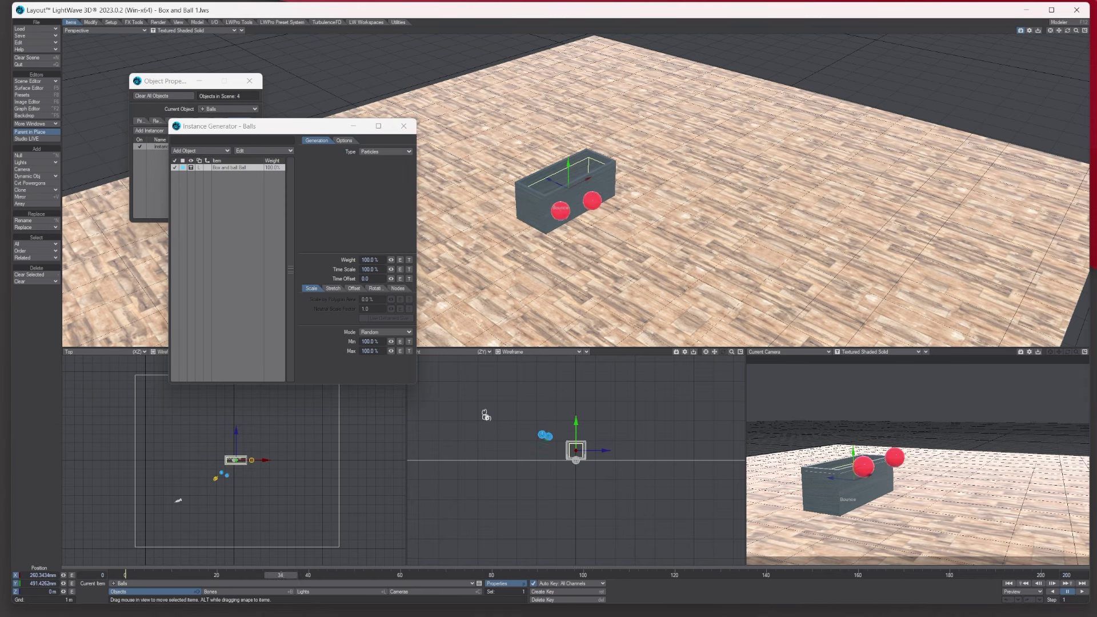
# Close the Instance Generator, show the ground's FX Collision settings, and replay the bouncing balls from frame 0.
pyautogui.click(403, 125)
pyautogui.click(419, 120)
pyautogui.click(223, 122)
pyautogui.click(172, 147)
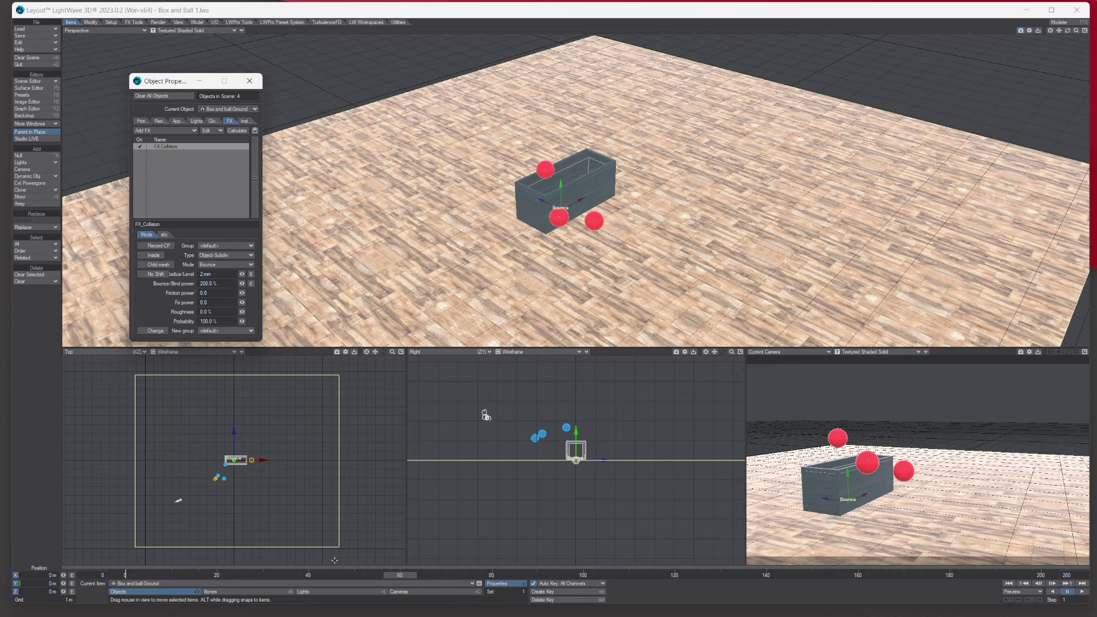
pyautogui.click(122, 578)
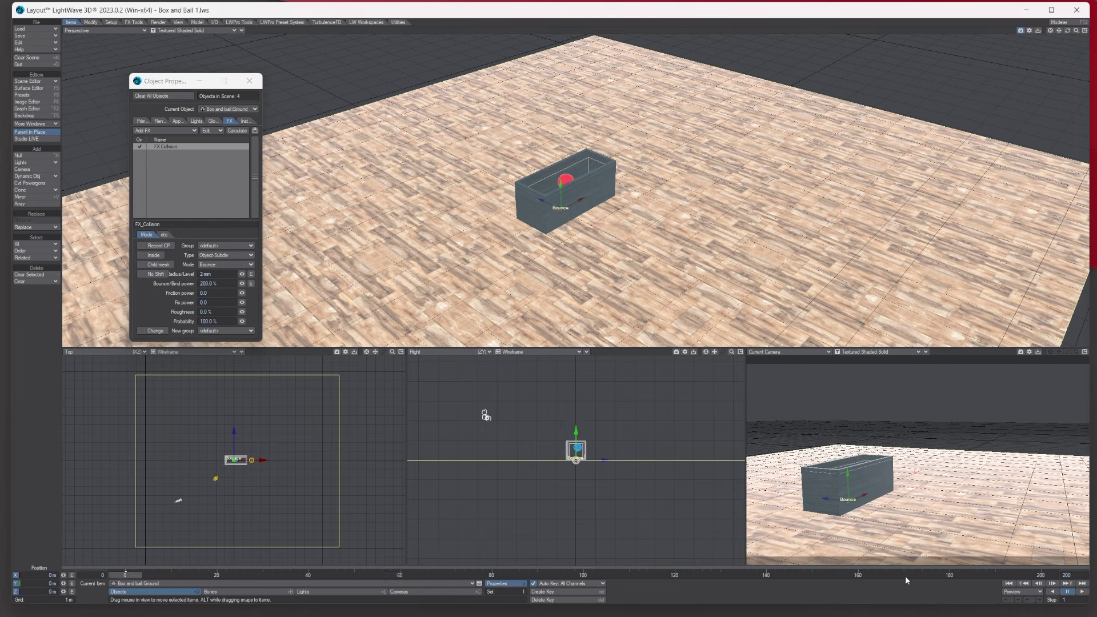
pyautogui.click(1084, 592)
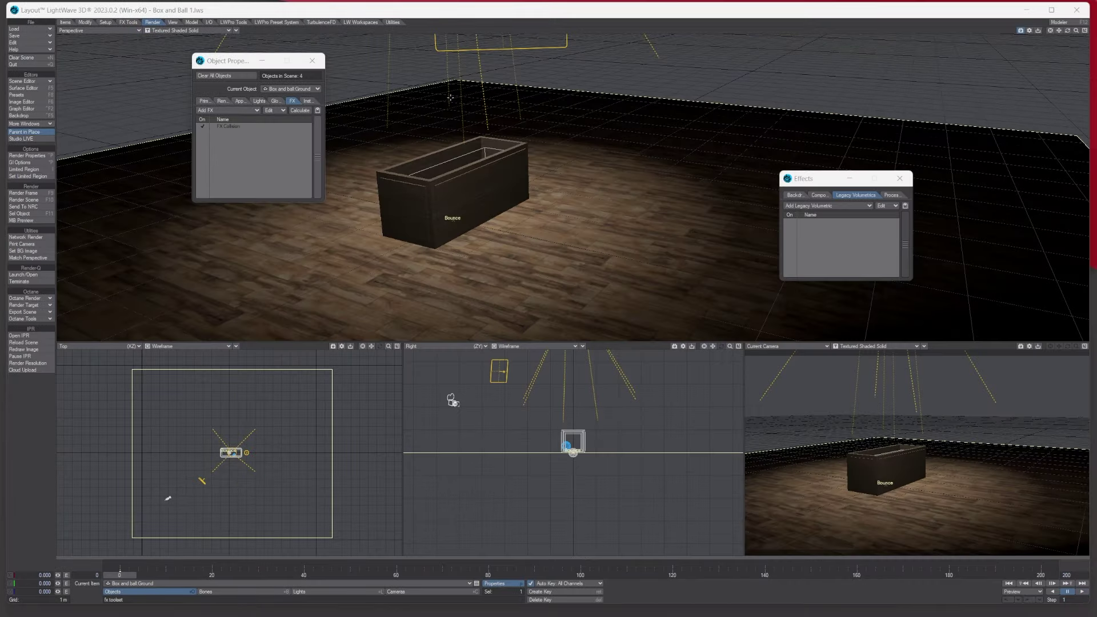
# Pause the playback, open the Balls object's FX Emitter and display particle 1's path in its EditFX settings.
pyautogui.press('space')
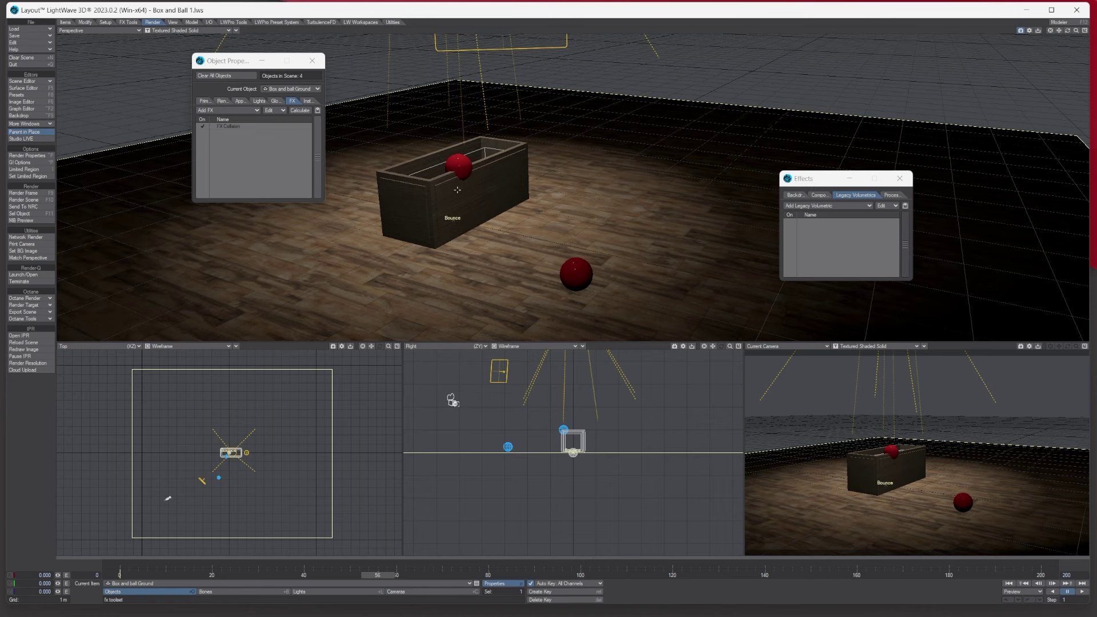
pyautogui.click(291, 88)
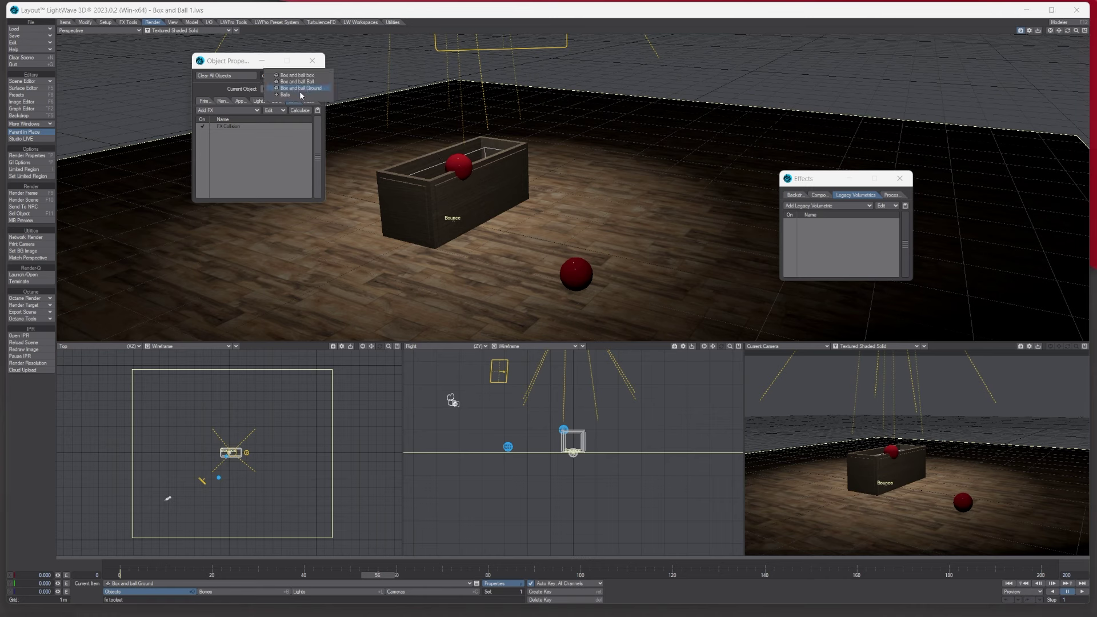
pyautogui.click(292, 99)
pyautogui.click(244, 127)
pyautogui.doubleClick(244, 127)
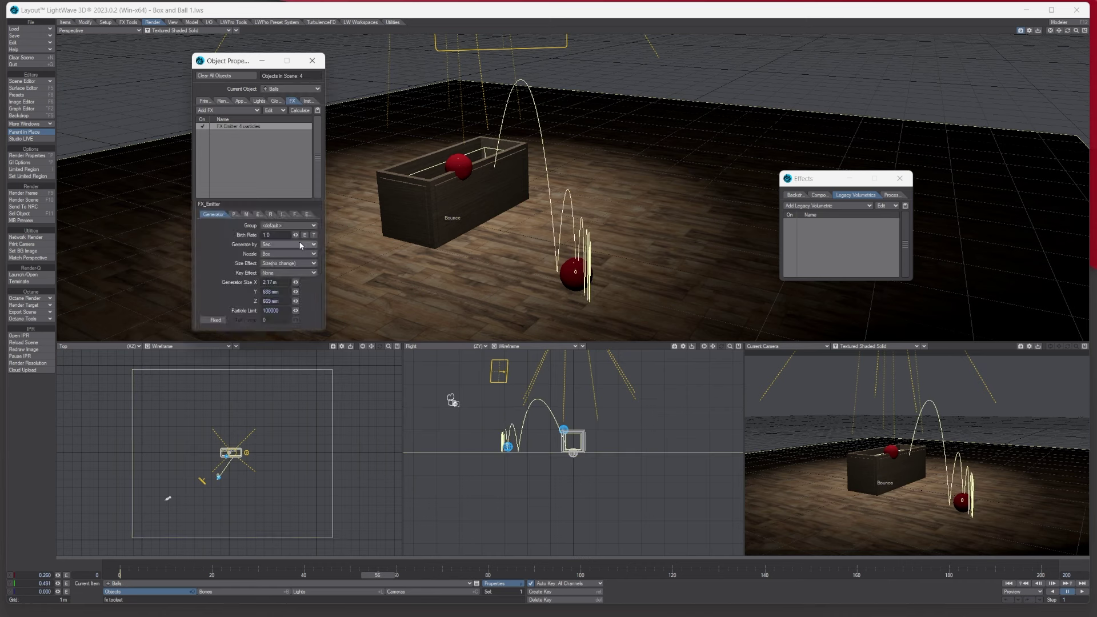
pyautogui.click(306, 215)
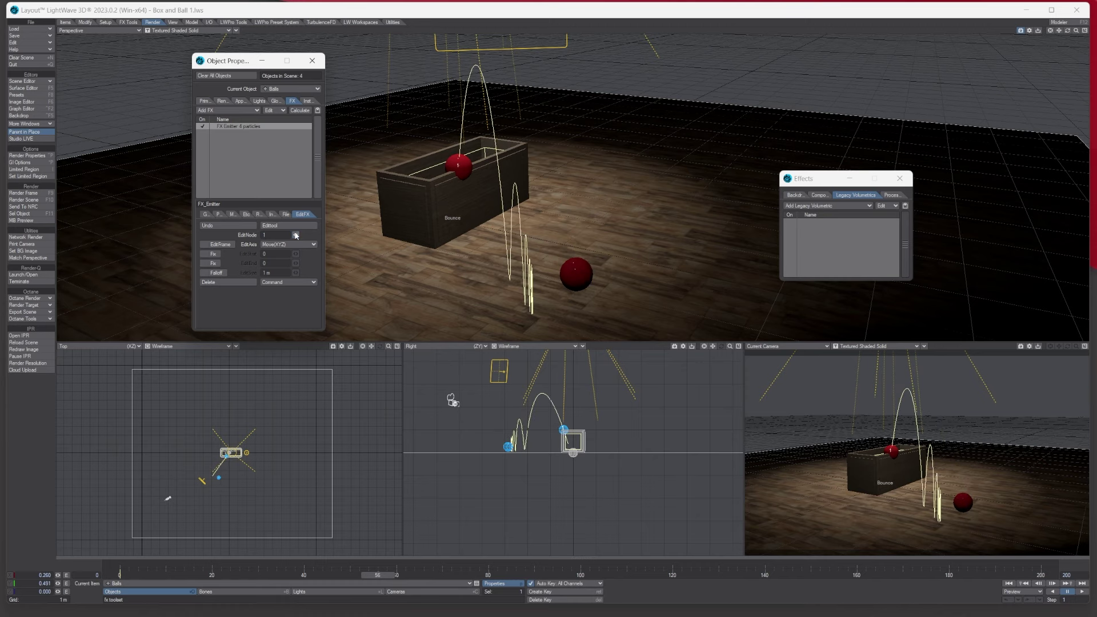
# Shift particle 1's motion path slightly in the perspective view, and scrub the scene forward from frame 0 to check it.
pyautogui.moveTo(1059, 31); pyautogui.dragTo(1038, 32)
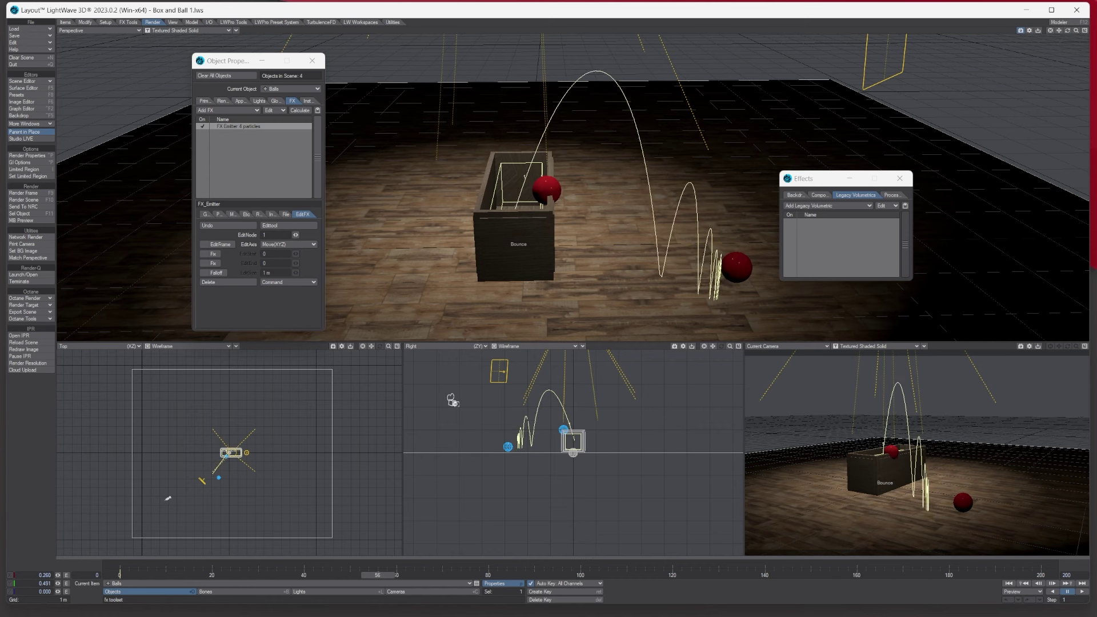
pyautogui.click(115, 575)
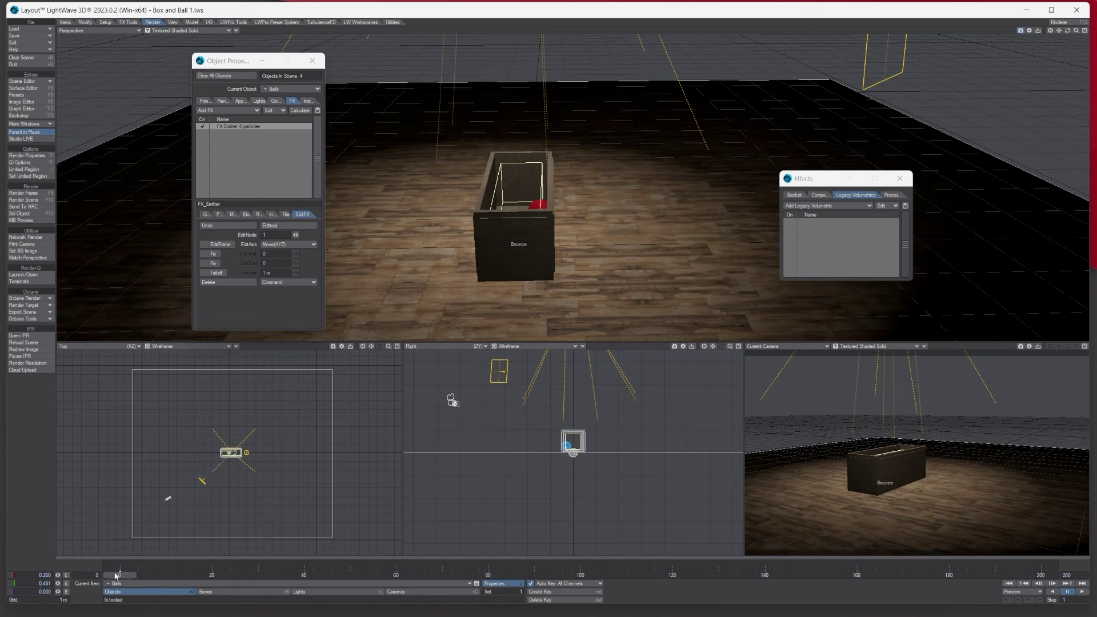
pyautogui.moveTo(123, 578); pyautogui.dragTo(238, 576)
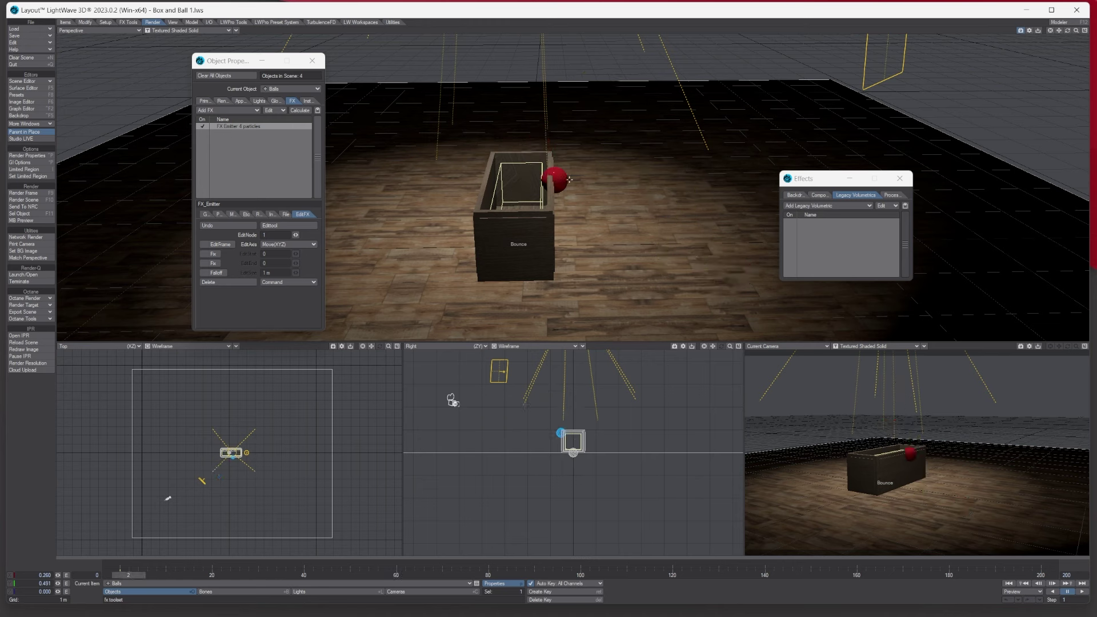
# Use EditFX to shift the motion paths of particles 0 and 5 slightly, and review the balls around frame 74.
pyautogui.click(296, 235)
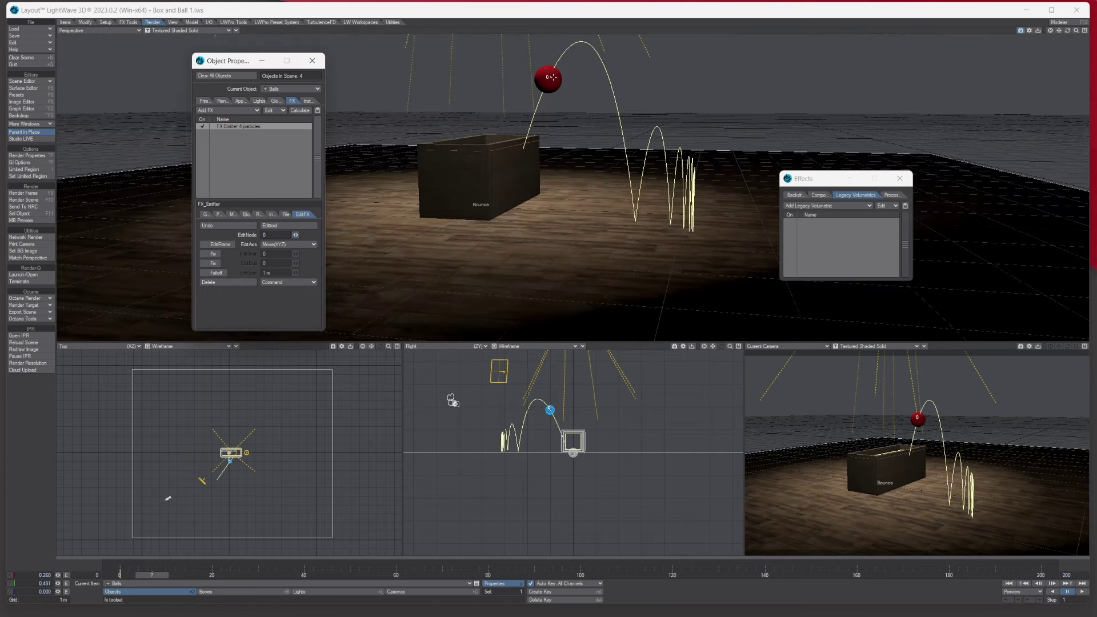
pyautogui.moveTo(1076, 31); pyautogui.dragTo(562, 112)
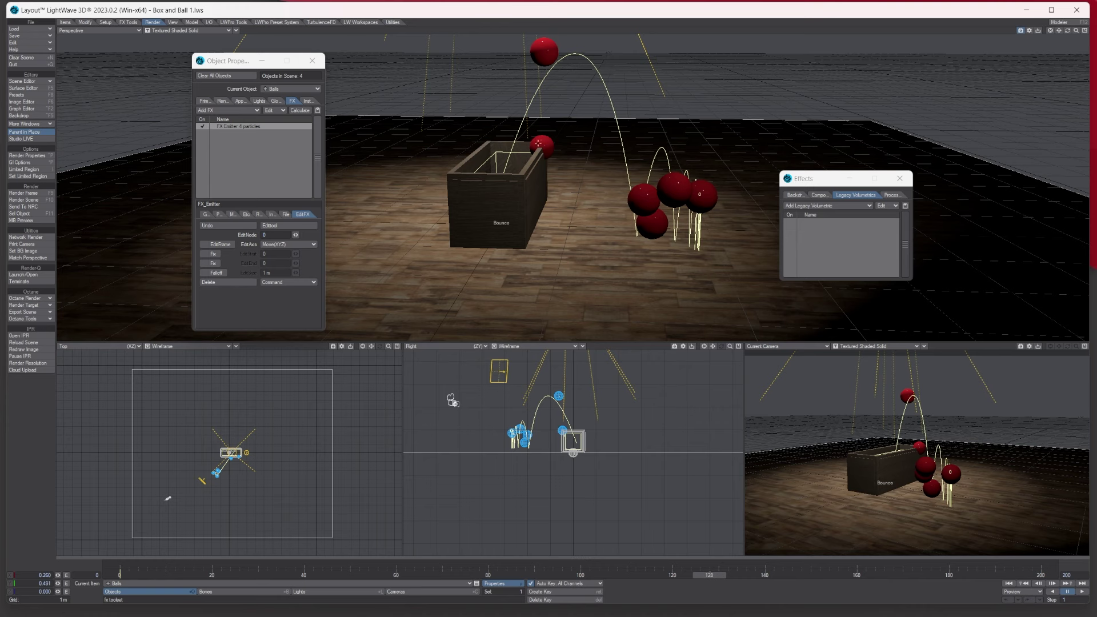
pyautogui.moveTo(296, 235); pyautogui.dragTo(294, 235)
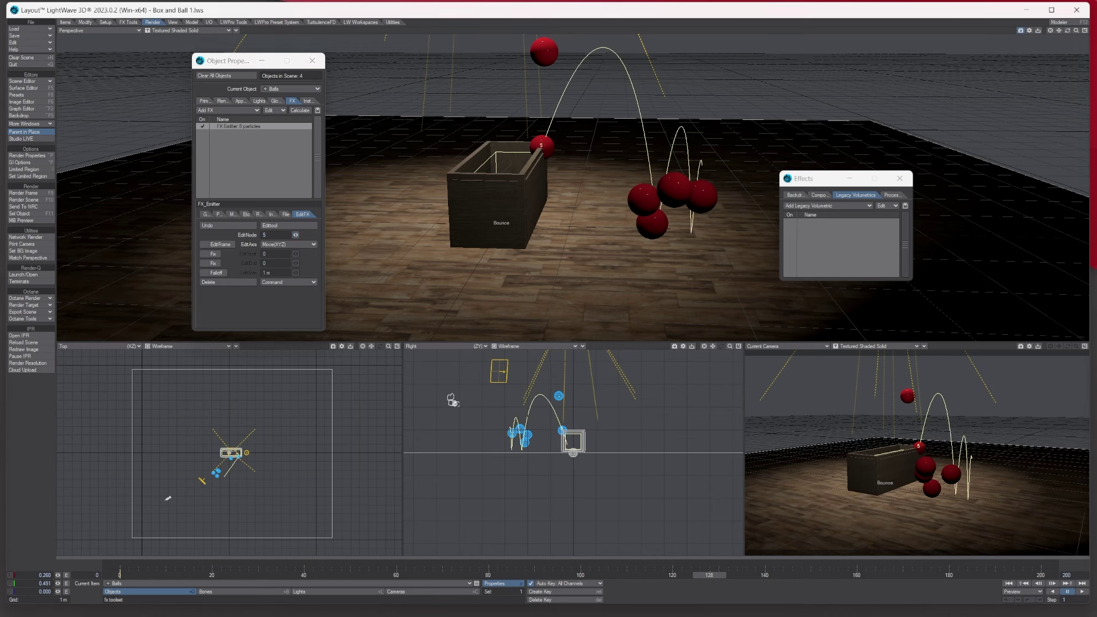
pyautogui.keyDown('alt'); pyautogui.moveTo(772, 149); pyautogui.dragTo(687, 179); pyautogui.keyUp('alt')
pyautogui.moveTo(576, 159); pyautogui.dragTo(570, 160)
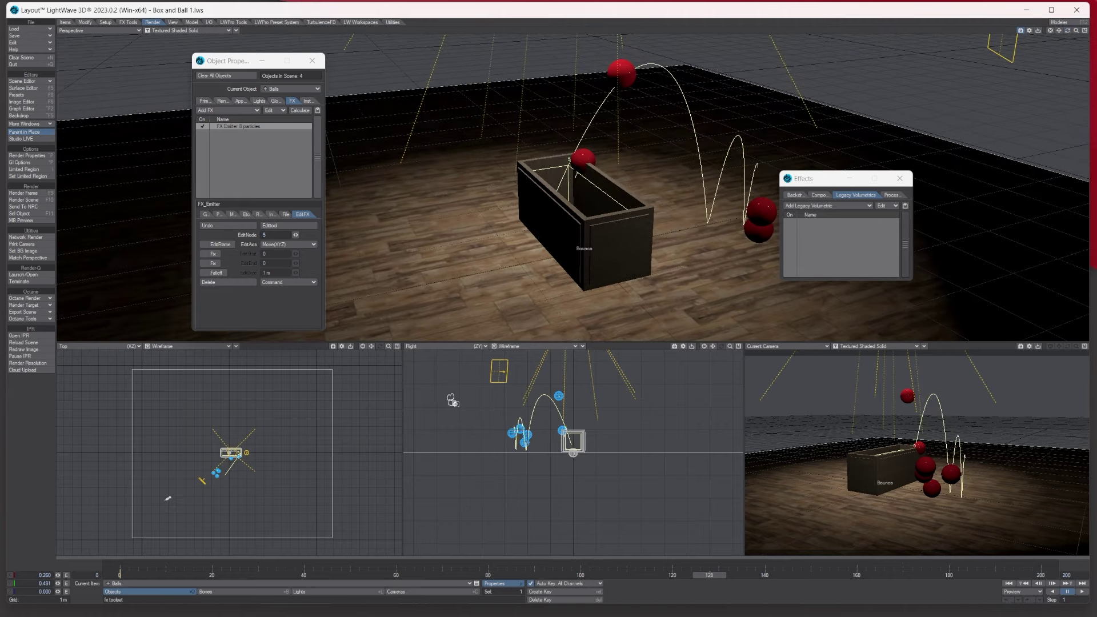
pyautogui.click(139, 574)
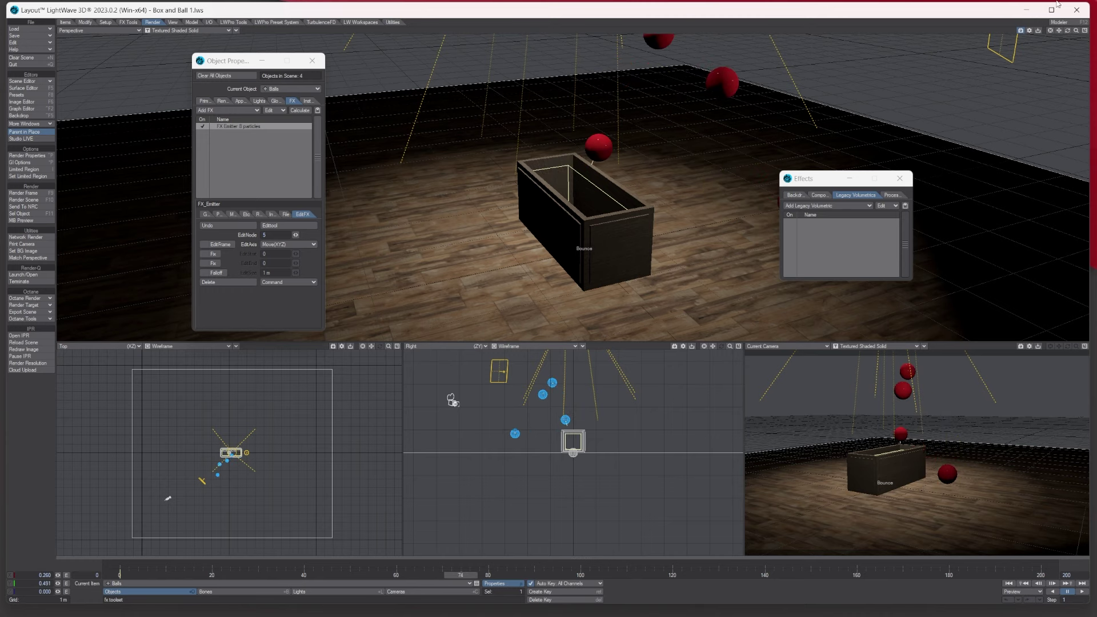
pyautogui.moveTo(1070, 31); pyautogui.dragTo(365, 279)
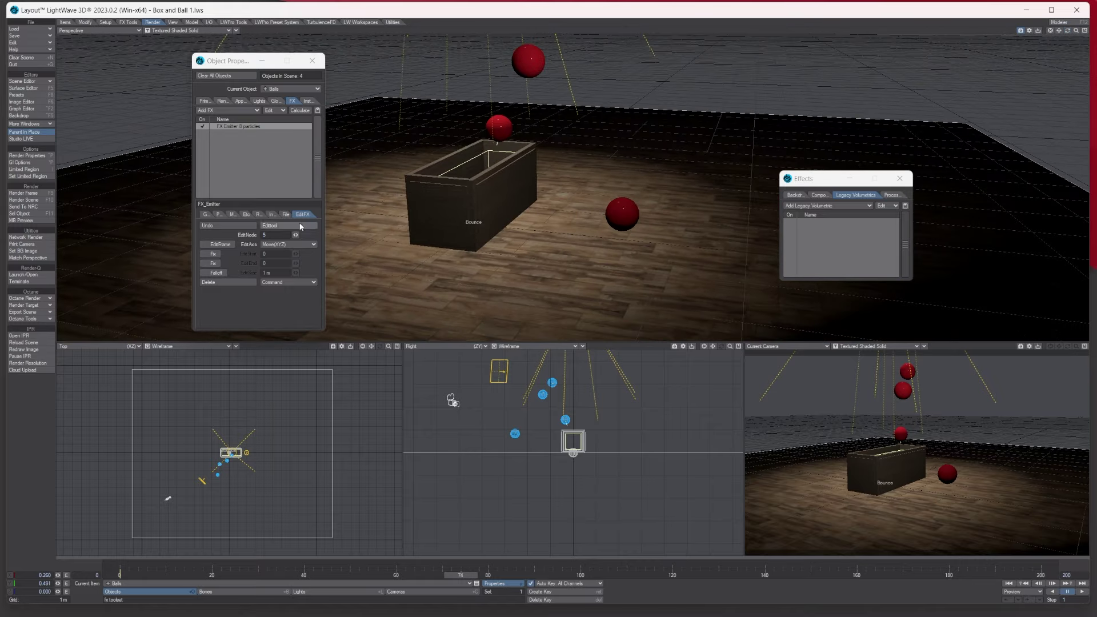